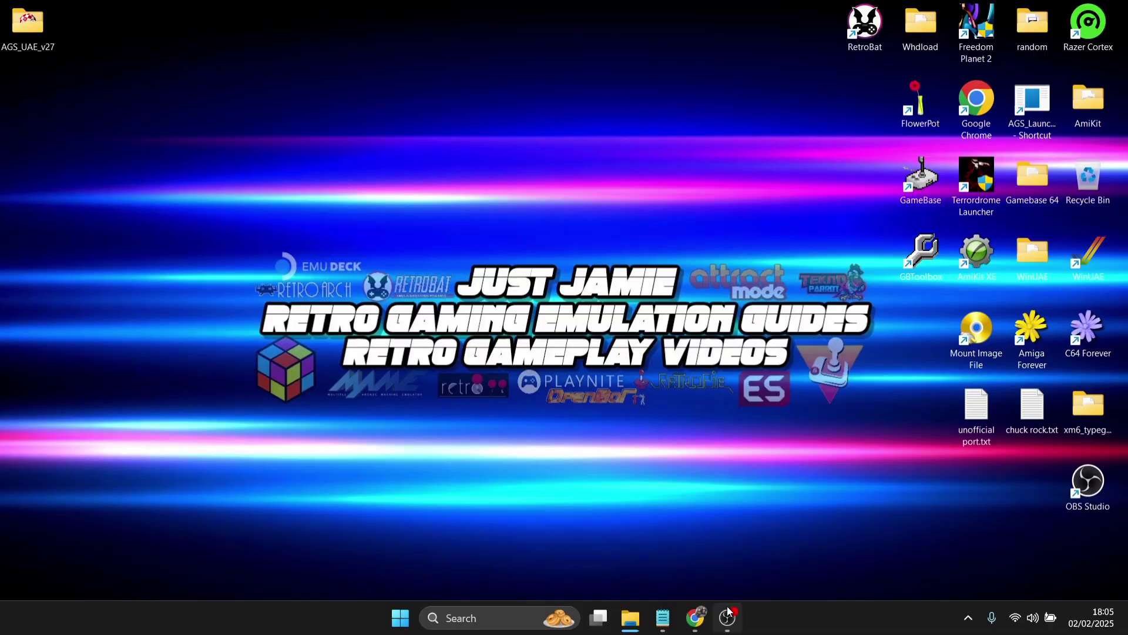
Step: Look over the Amiga Game Selector website's home page in Chrome, then minimize the browser
{"action": "left_click", "coordinate": [695, 617]}
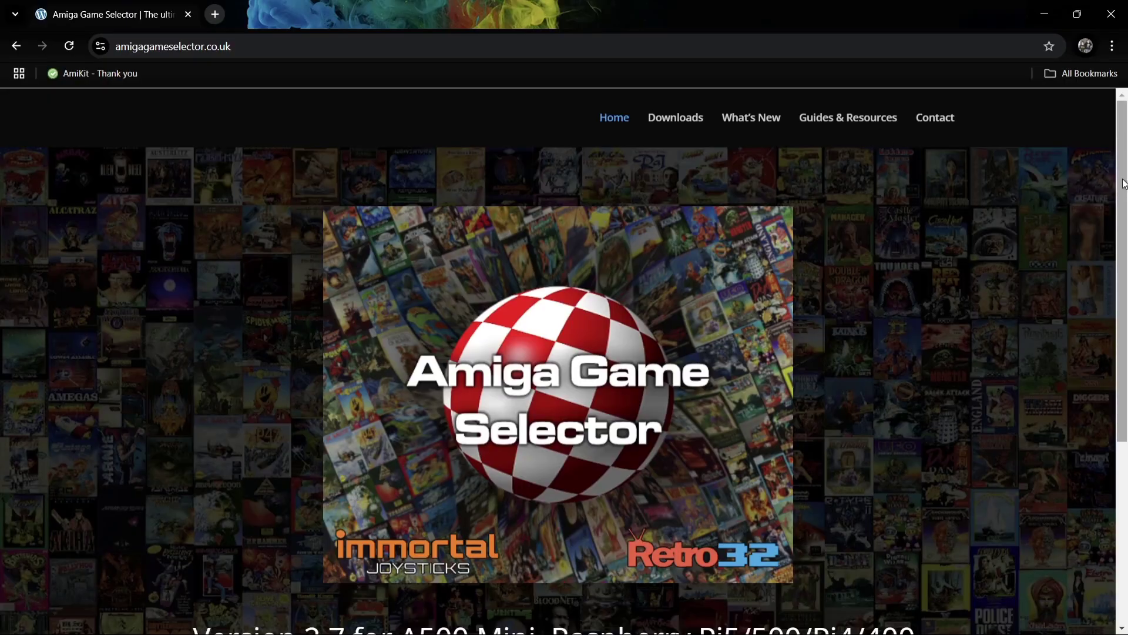
{"action": "scroll", "coordinate": [1121, 353], "scroll_direction": "down", "scroll_amount": 4}
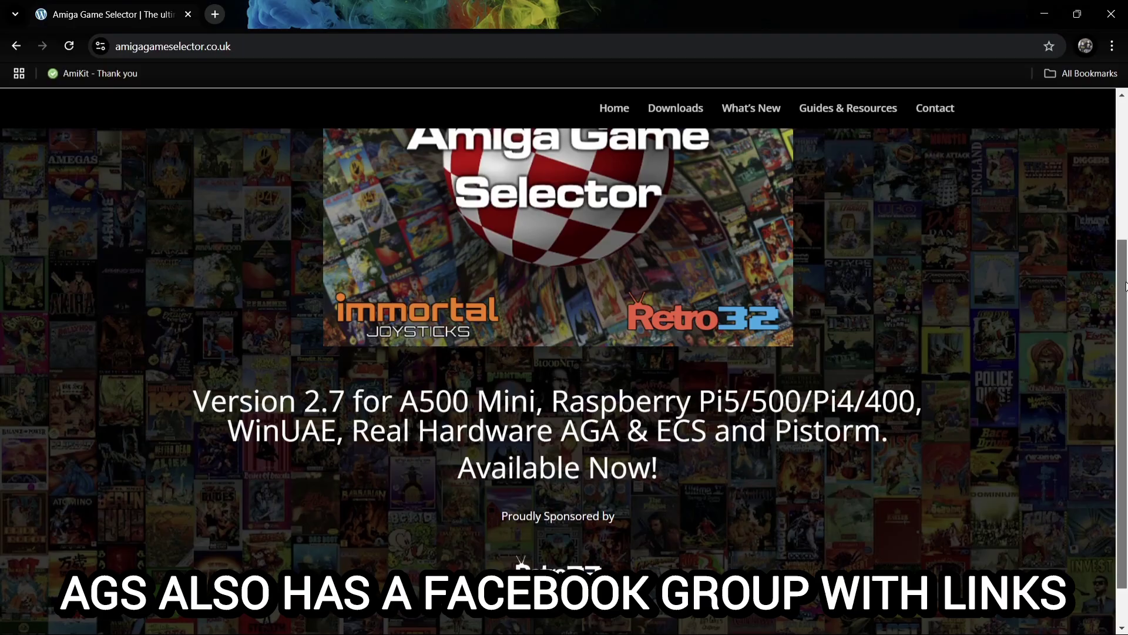
{"action": "scroll", "coordinate": [1125, 286], "scroll_direction": "up", "scroll_amount": 4}
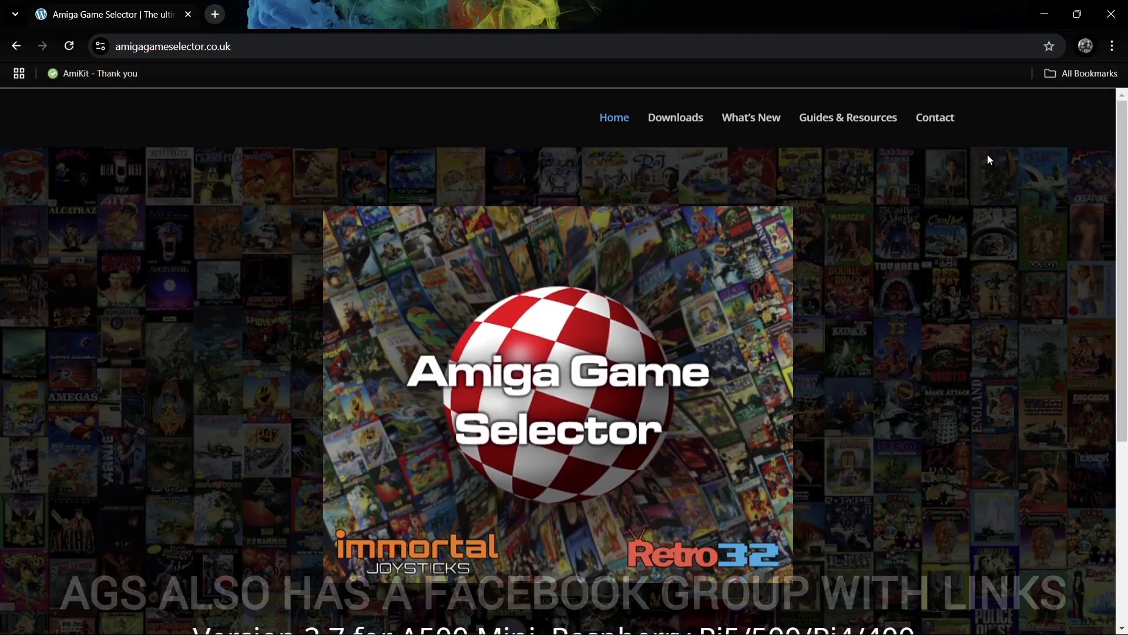
{"action": "left_click", "coordinate": [1045, 5]}
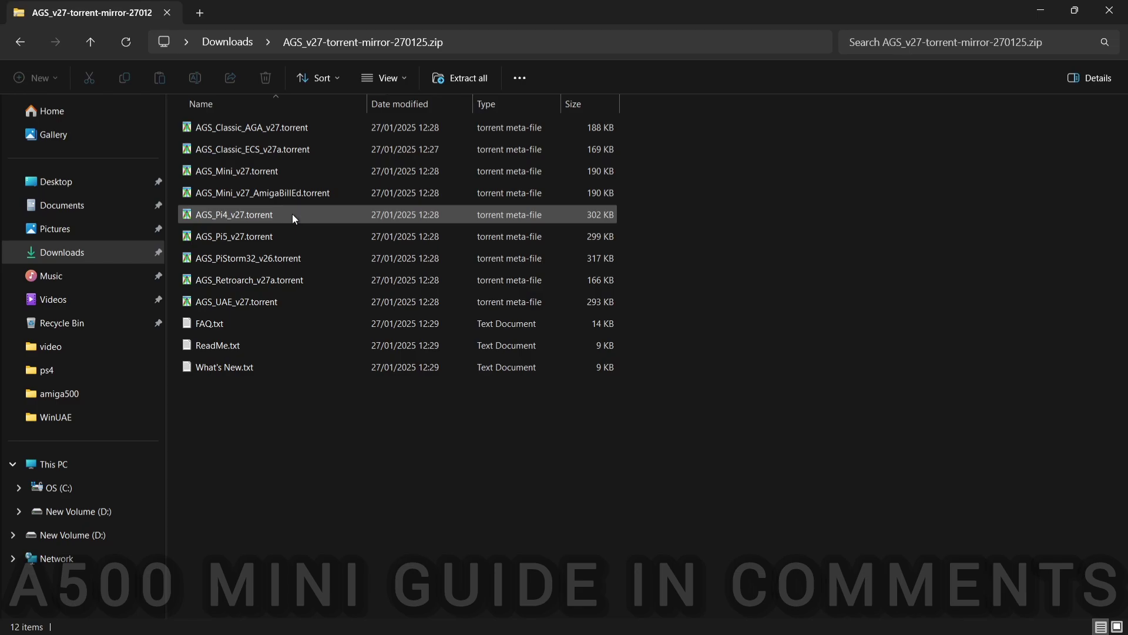
Step: Look through the torrent files in AGS_v27-torrent-mirror-270125.zip, including AGS_Pi5_v27.torrent, and close the window
{"action": "left_click", "coordinate": [258, 233]}
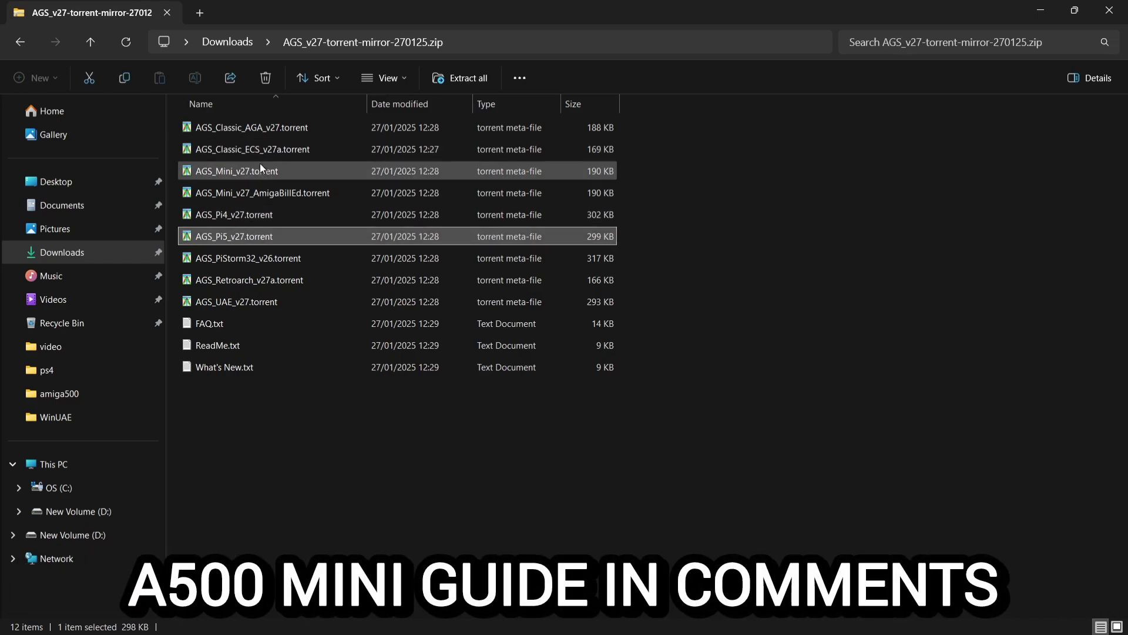
{"action": "left_click", "coordinate": [372, 410]}
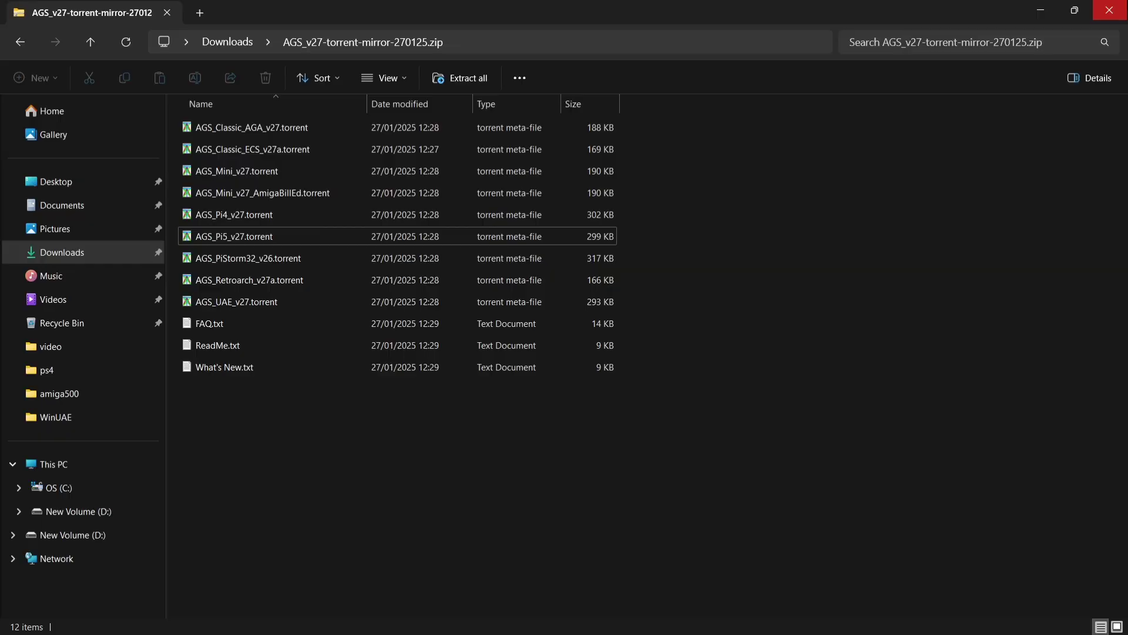
{"action": "left_click", "coordinate": [1110, 10]}
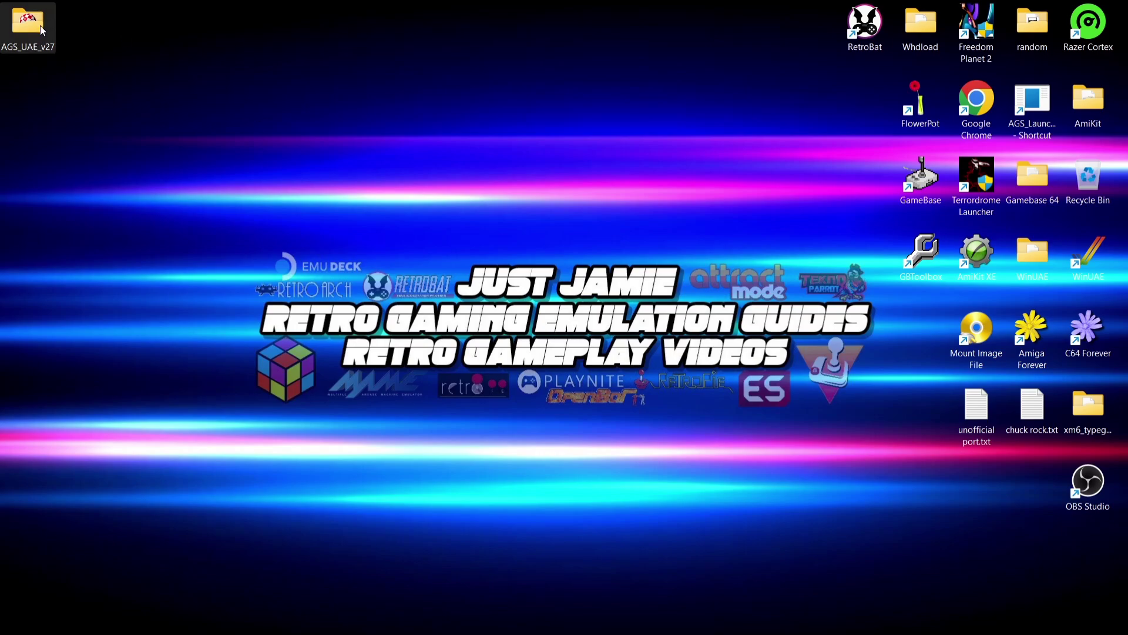
Step: Open the AGS_UAE_v27 folder on the desktop and launch AGS_Launcher.exe
{"action": "mouse_move", "coordinate": [41, 30]}
{"action": "double_click", "coordinate": [33, 33]}
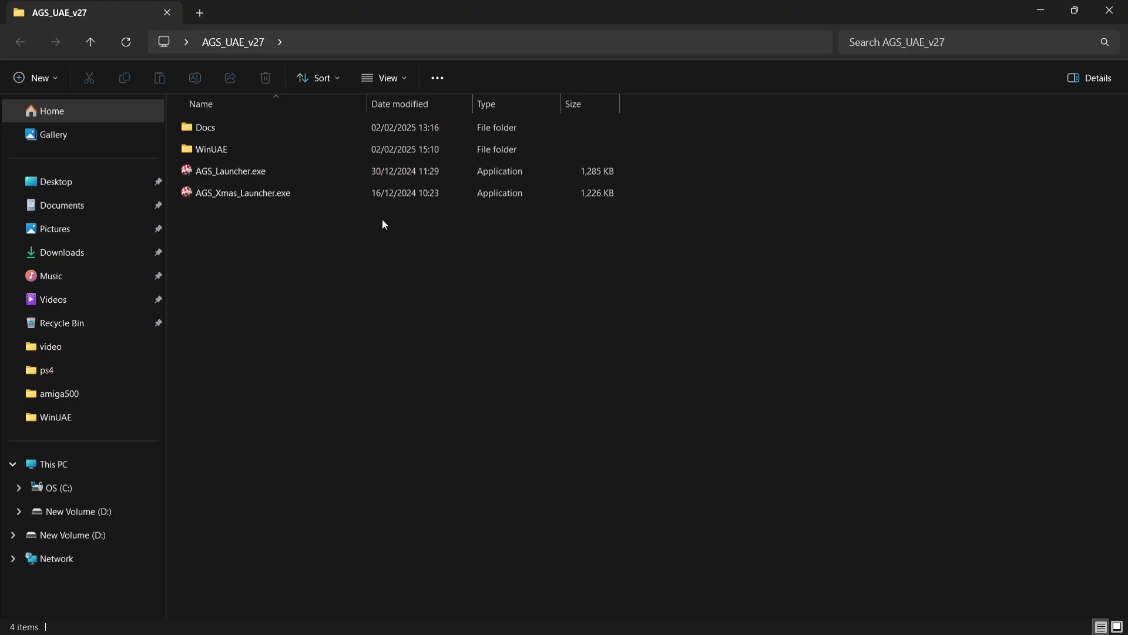
{"action": "double_click", "coordinate": [306, 171]}
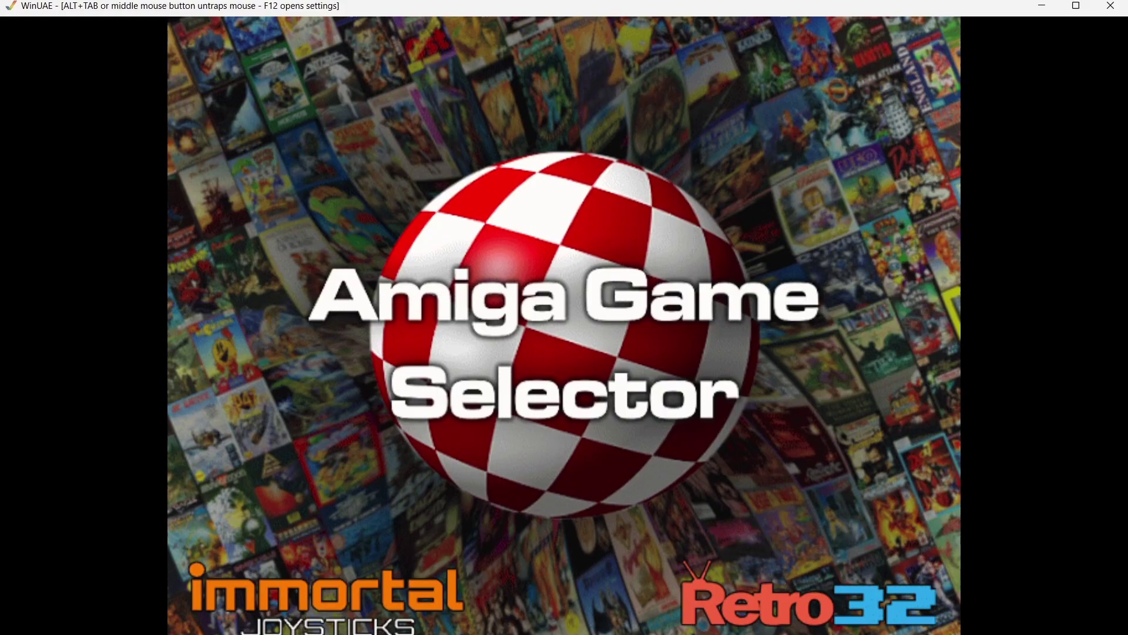
Step: Set both the Native and RTG display modes to Fullscreen in the WinUAE display settings
{"action": "key", "text": "F12"}
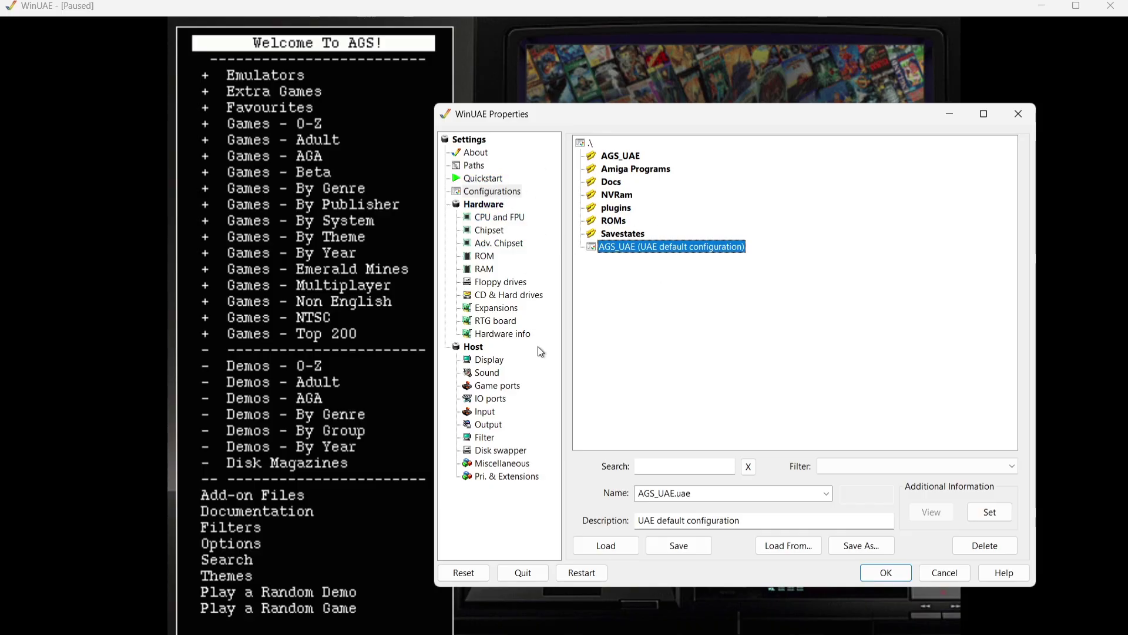
{"action": "left_click", "coordinate": [494, 364]}
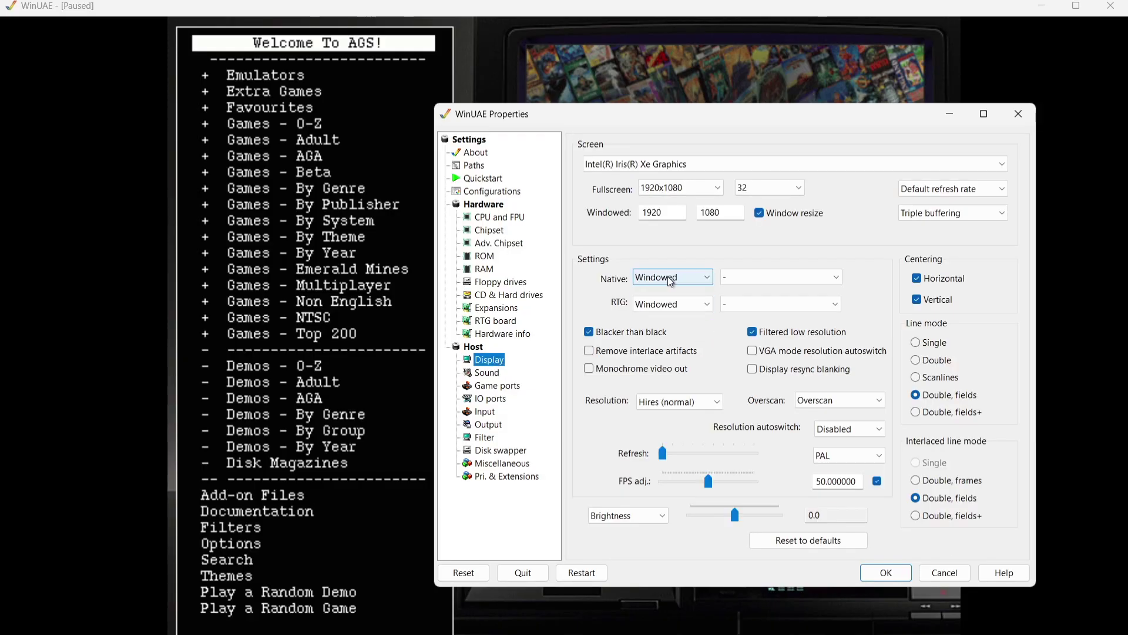
{"action": "left_click", "coordinate": [697, 286]}
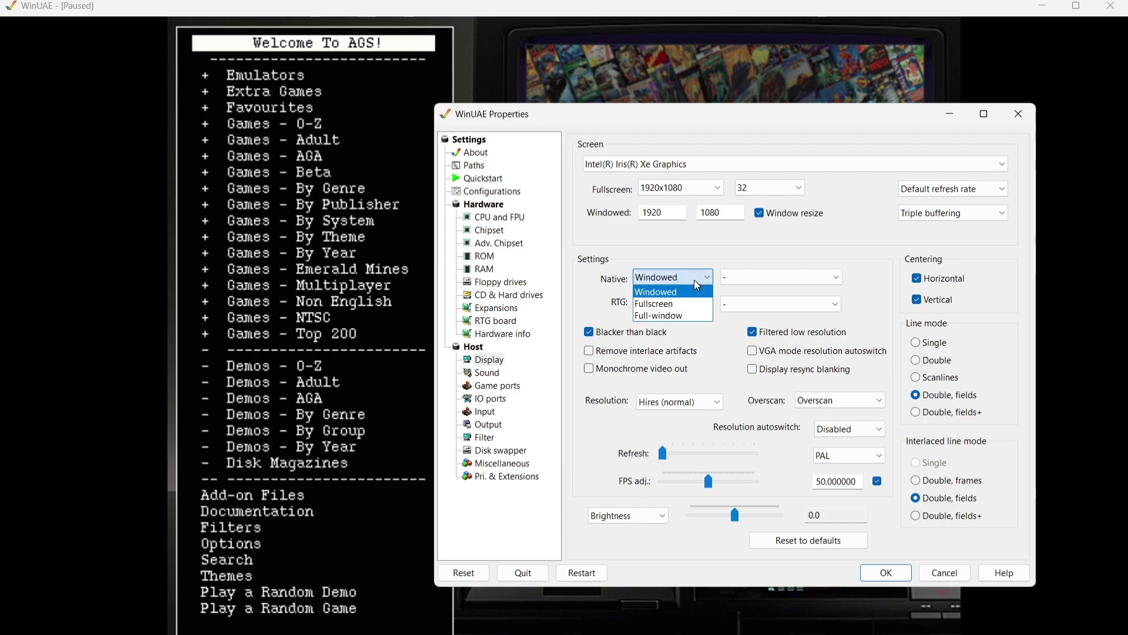
{"action": "left_click", "coordinate": [670, 305]}
{"action": "left_click", "coordinate": [671, 306]}
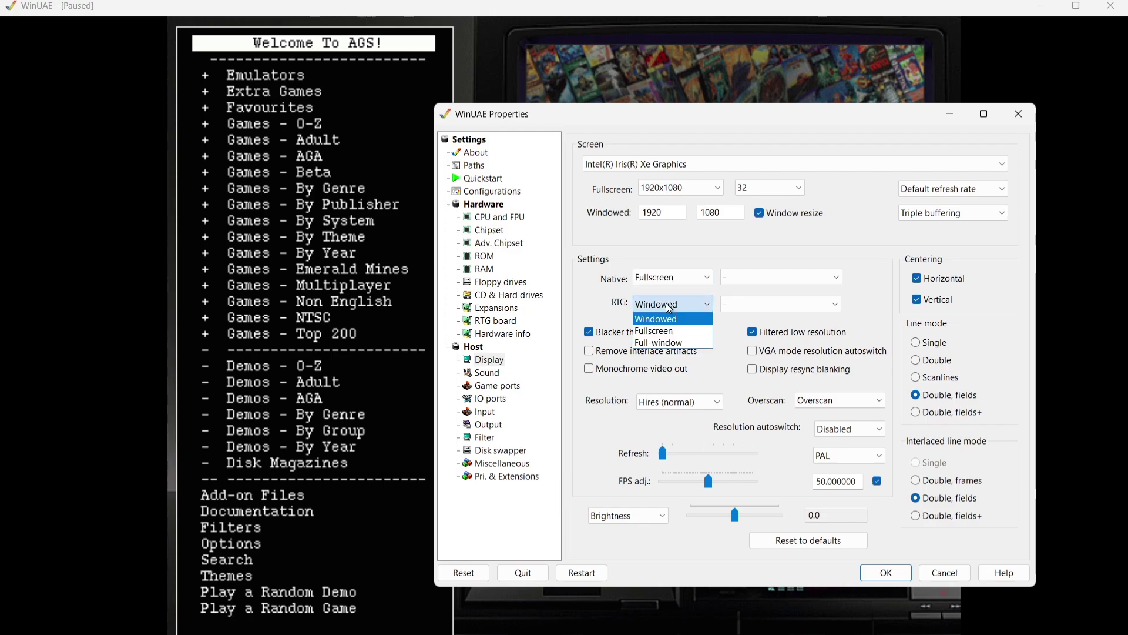
{"action": "left_click", "coordinate": [669, 331]}
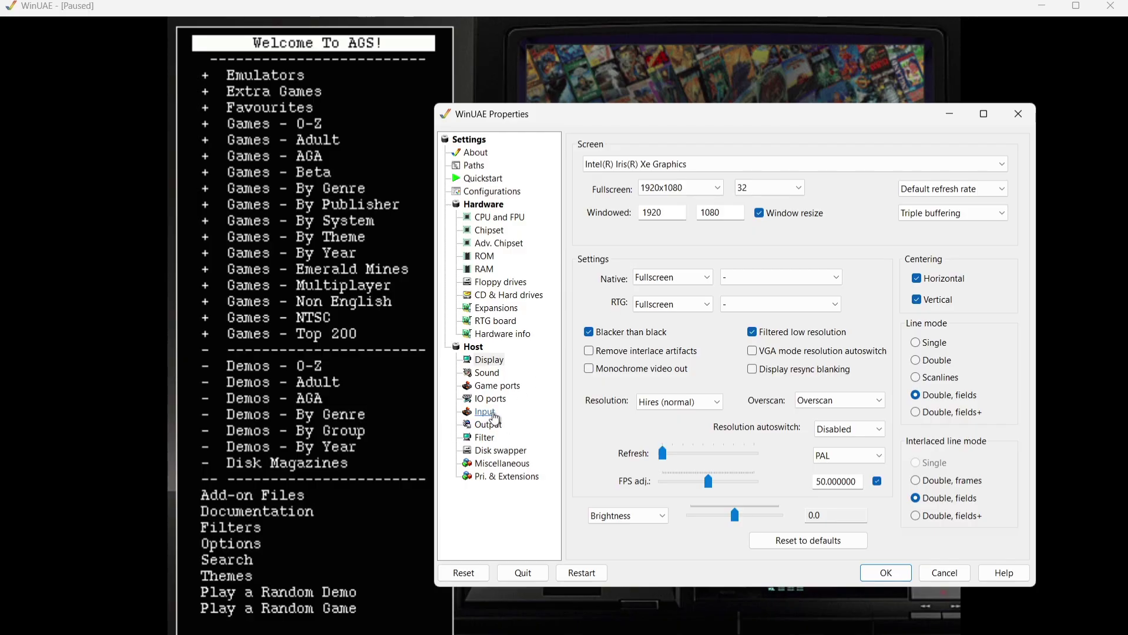
Step: Check the input device assigned to Port 2 in the game port settings
{"action": "left_click", "coordinate": [496, 386]}
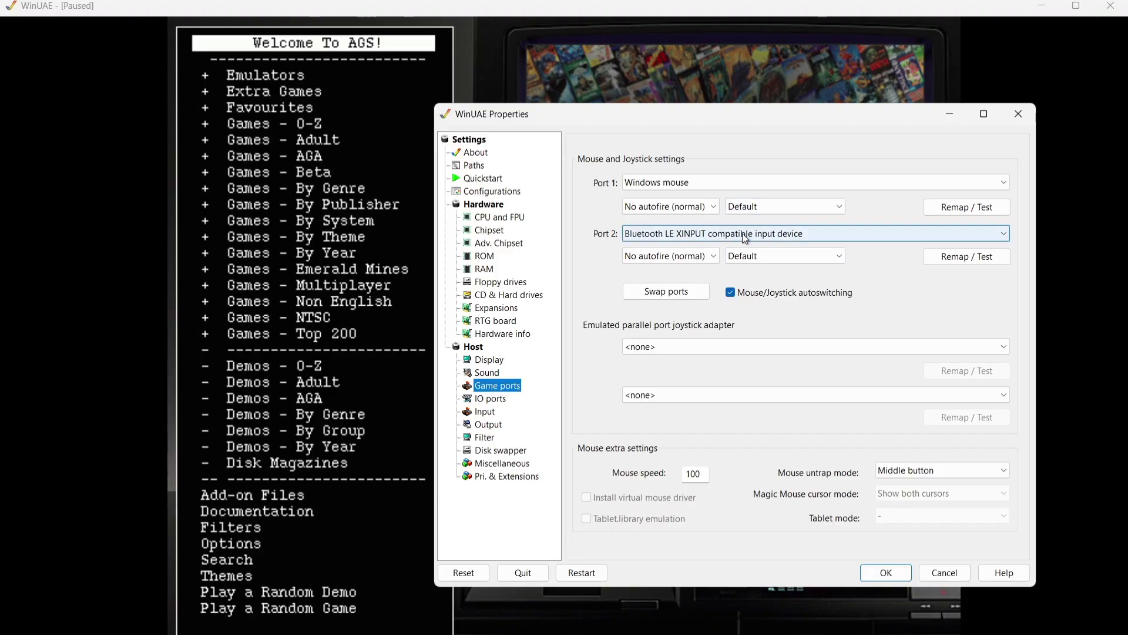
{"action": "left_click", "coordinate": [821, 232]}
{"action": "left_click", "coordinate": [824, 236]}
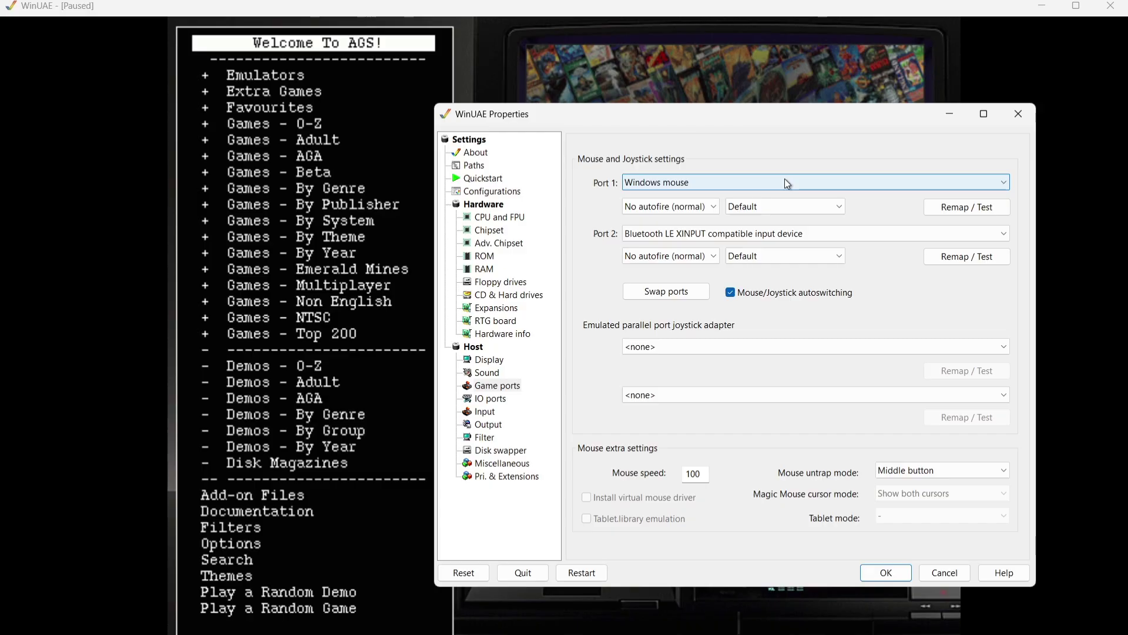
Step: Swap the devices of Port 1 and Port 2 back and forth, ending with the original assignment
{"action": "left_click", "coordinate": [670, 295]}
{"action": "left_click", "coordinate": [670, 296]}
{"action": "left_click", "coordinate": [670, 295]}
{"action": "left_click", "coordinate": [670, 295]}
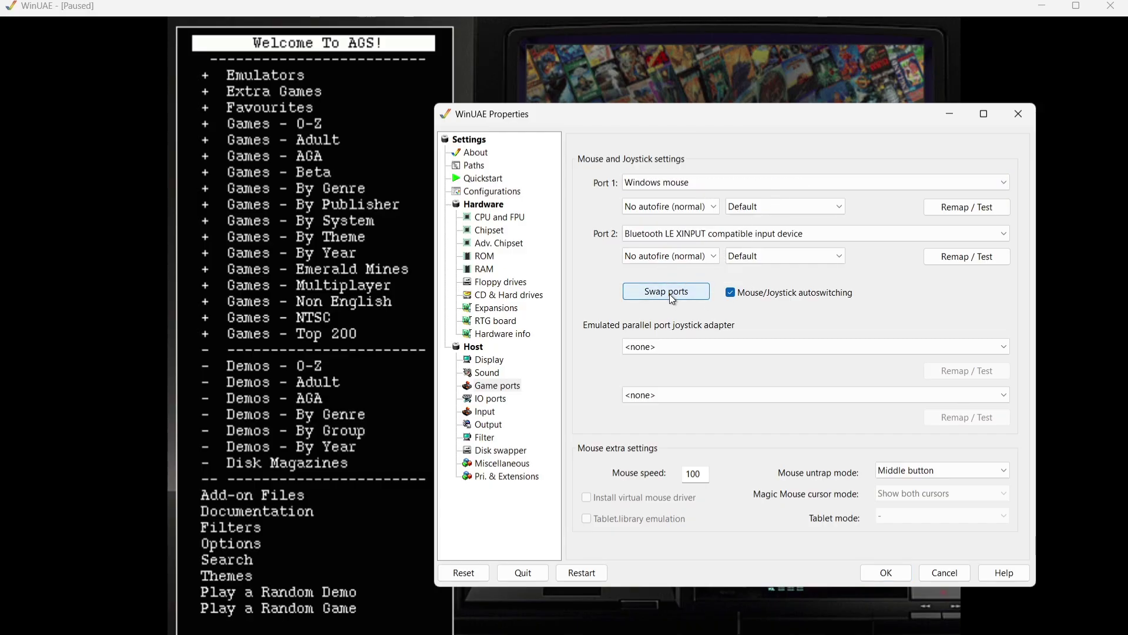
{"action": "left_click", "coordinate": [670, 295]}
{"action": "left_click", "coordinate": [670, 295]}
Step: Save the current settings to the AGS_UAE configuration and return to the emulated game selector
{"action": "left_click", "coordinate": [509, 198]}
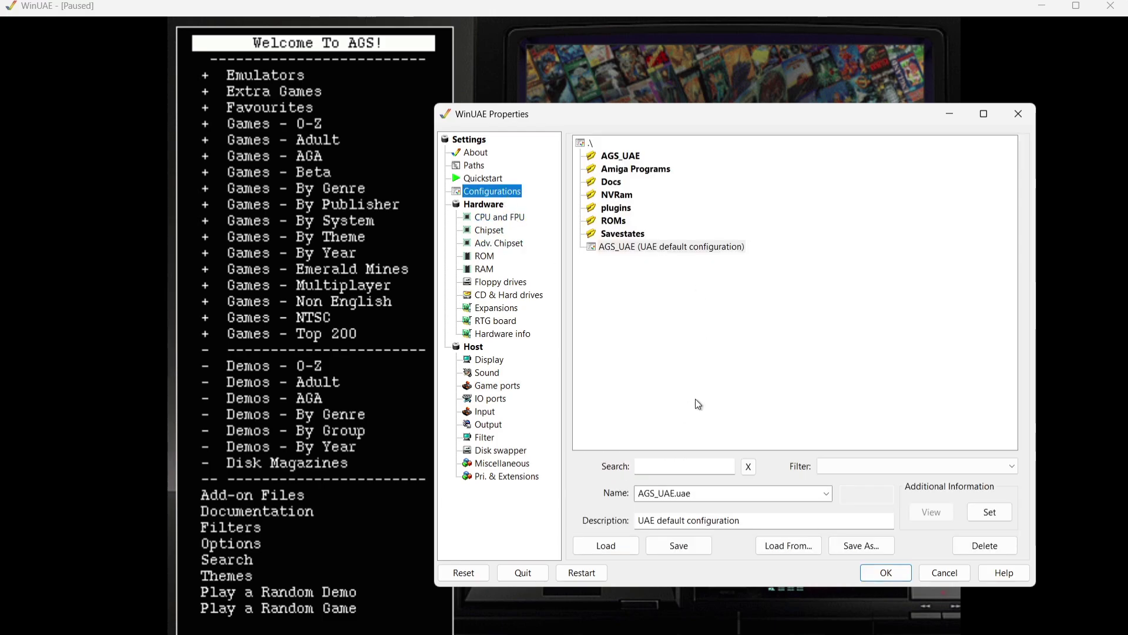
{"action": "left_click", "coordinate": [635, 253]}
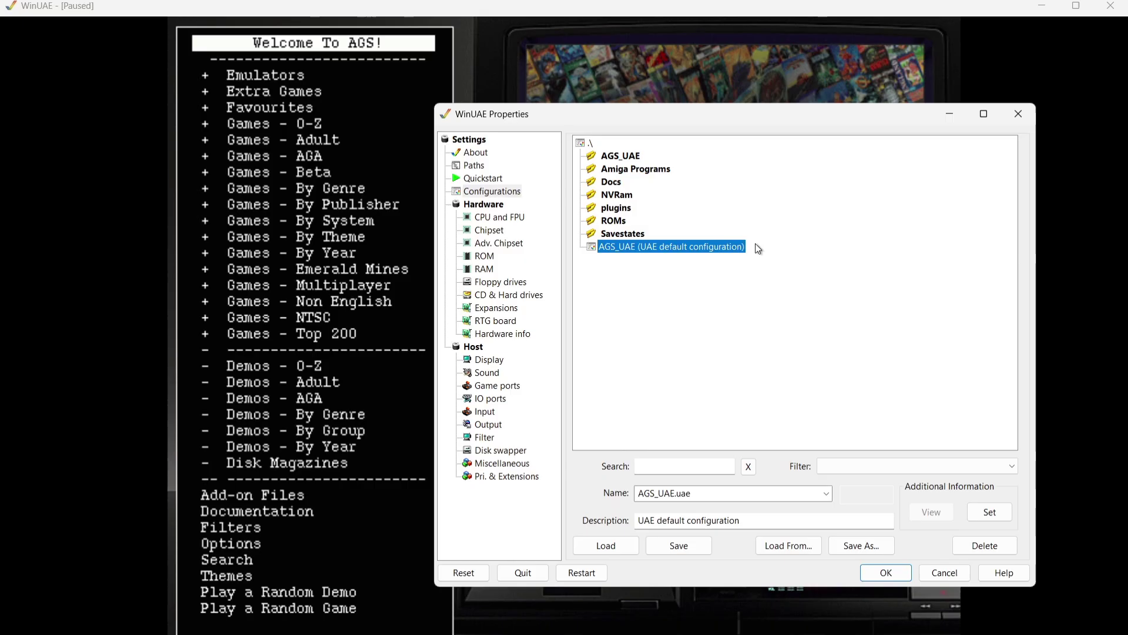
{"action": "left_click", "coordinate": [678, 550]}
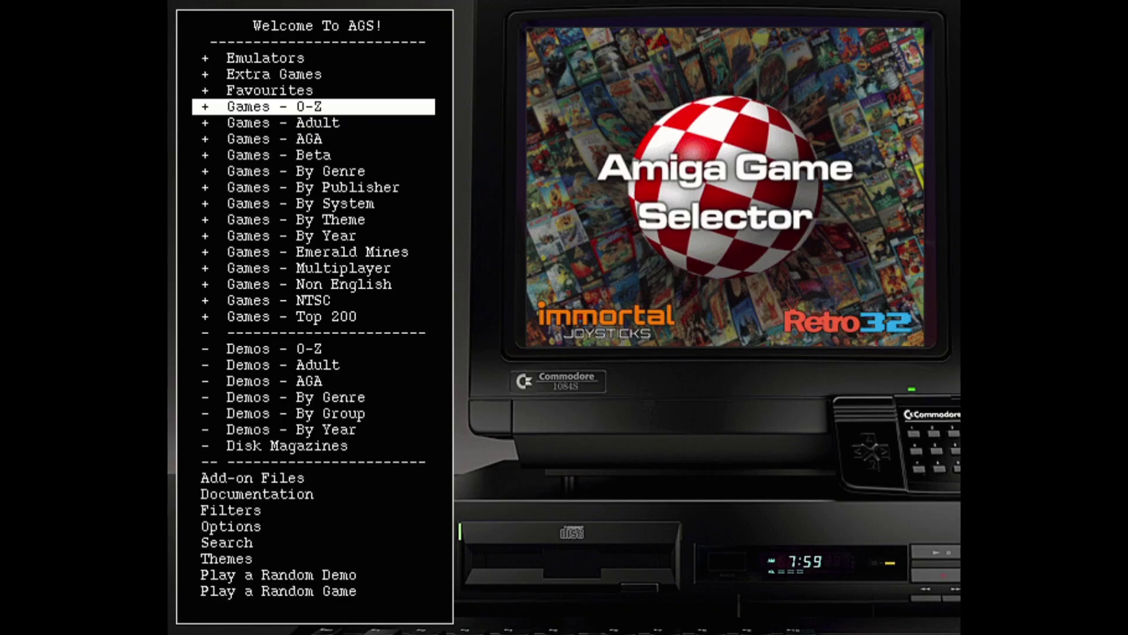
Step: Look over the main menu's game categories and open Games - 0-Z
{"action": "key", "text": "Down"}
{"action": "key", "text": "Down"}
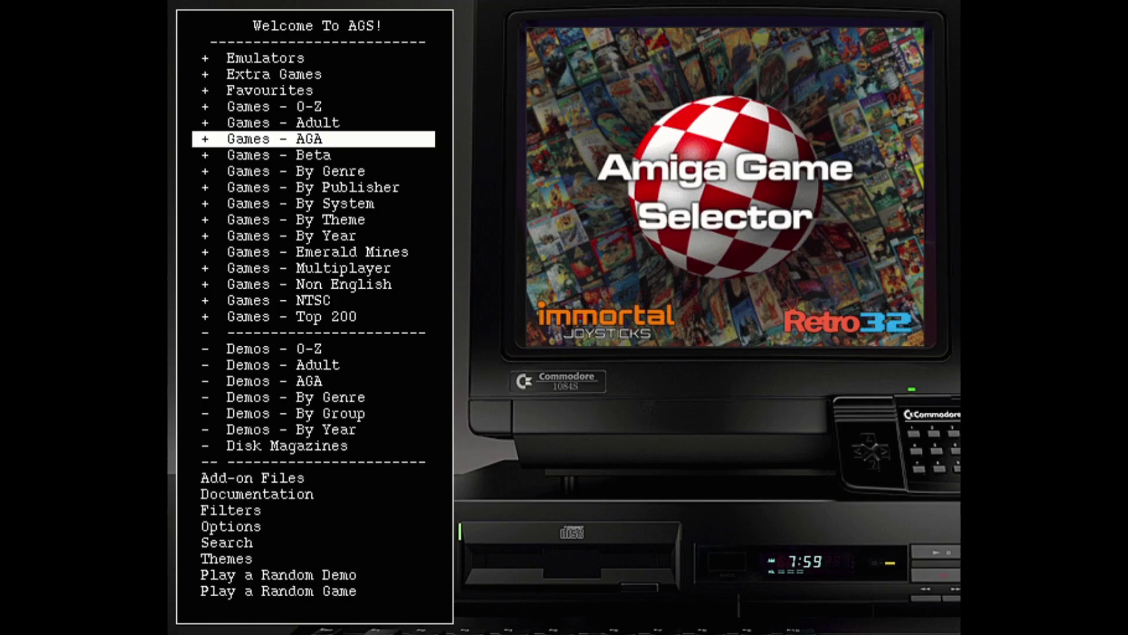
{"action": "key", "text": "Up"}
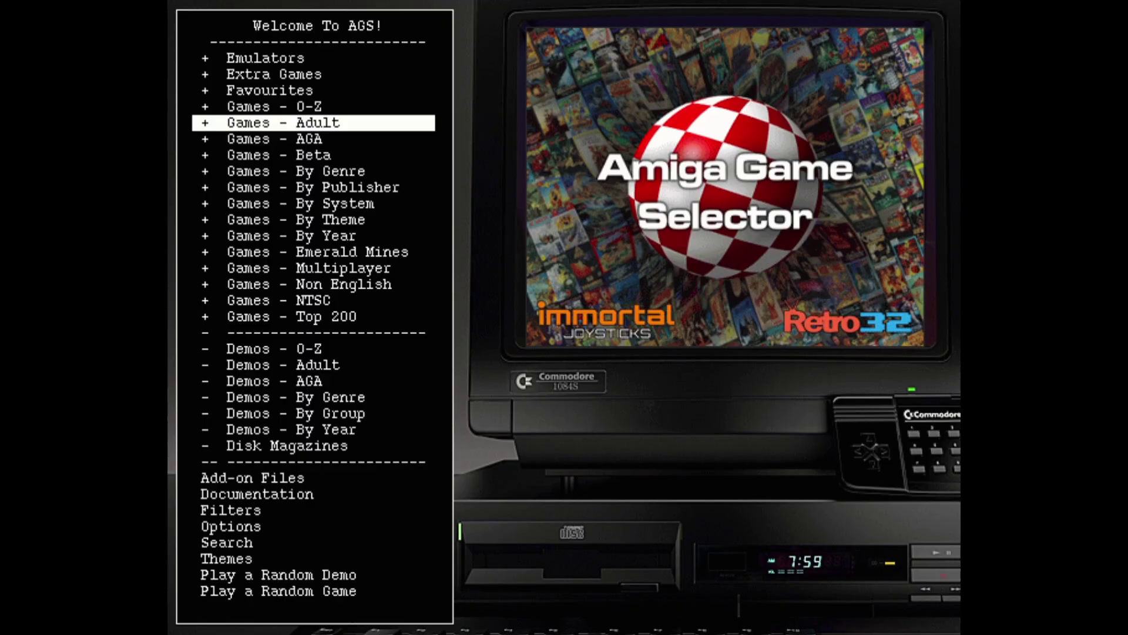
{"action": "key", "text": "Down"}
{"action": "key", "text": "Down"}
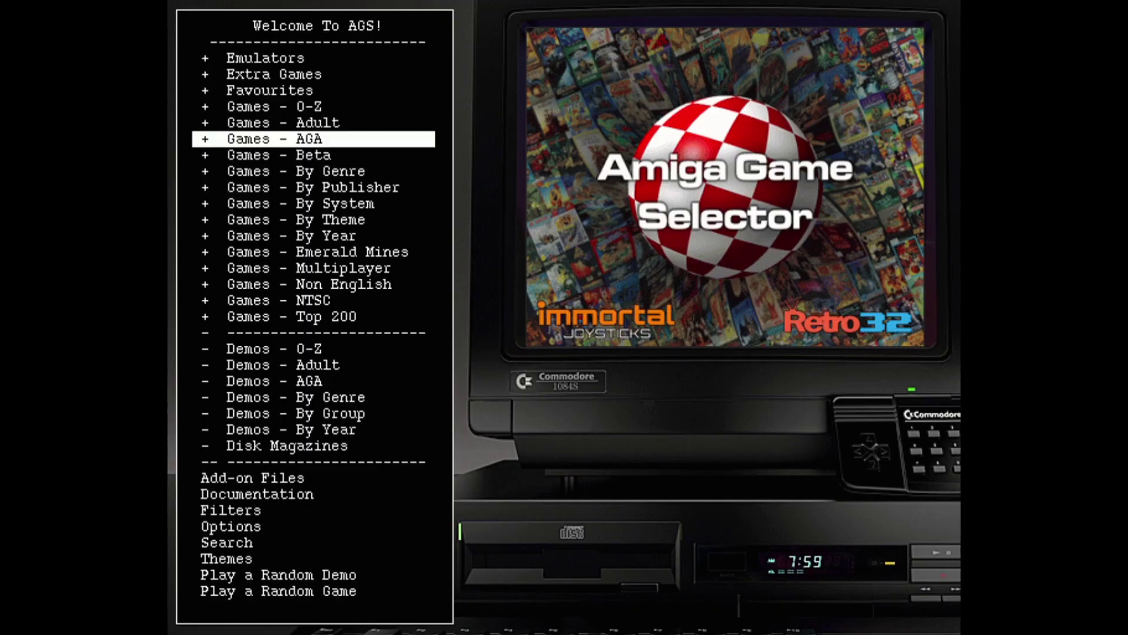
{"action": "key", "text": "Up"}
{"action": "key", "text": "Up"}
{"action": "key", "text": "Up"}
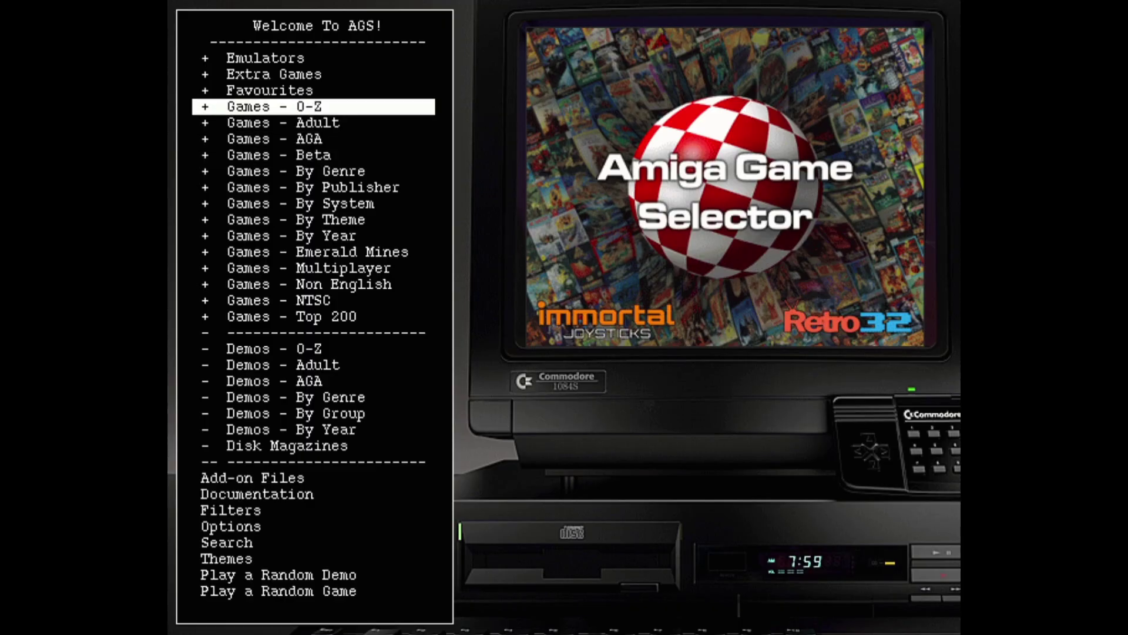
{"action": "key", "text": "Return"}
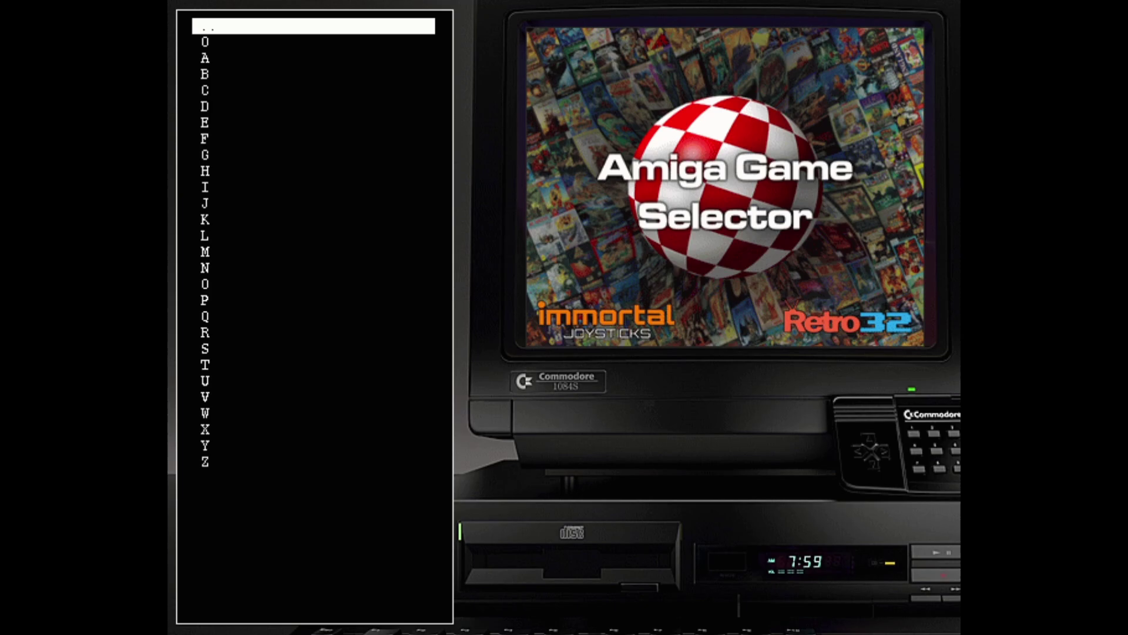
Step: Open the list of games beginning with L
{"action": "key", "text": "Down"}
{"action": "key", "text": "Down"}
{"action": "key", "text": "Down"}
{"action": "key", "text": "Down"}
{"action": "key", "text": "Down"}
{"action": "key", "text": "Down"}
{"action": "key", "text": "Down"}
{"action": "key", "text": "Down"}
{"action": "key", "text": "Down"}
{"action": "key", "text": "Down"}
{"action": "key", "text": "Down"}
{"action": "key", "text": "Down"}
{"action": "key", "text": "Down"}
{"action": "key", "text": "Down"}
{"action": "key", "text": "Down"}
{"action": "key", "text": "Down"}
{"action": "key", "text": "Up"}
{"action": "key", "text": "Up"}
{"action": "key", "text": "Up"}
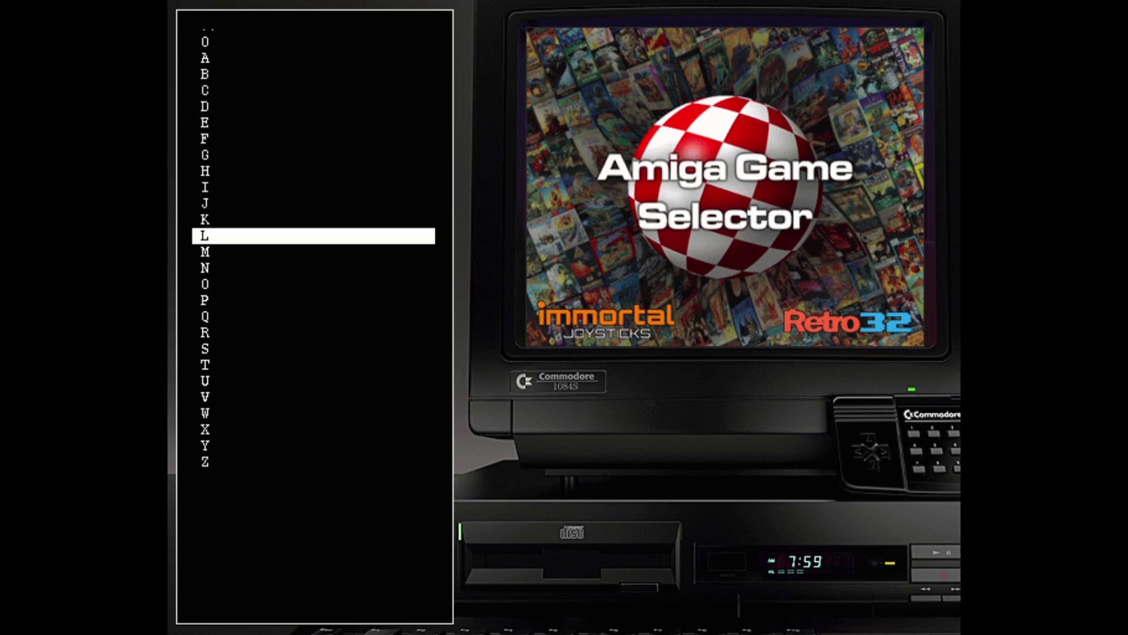
{"action": "key", "text": "Return"}
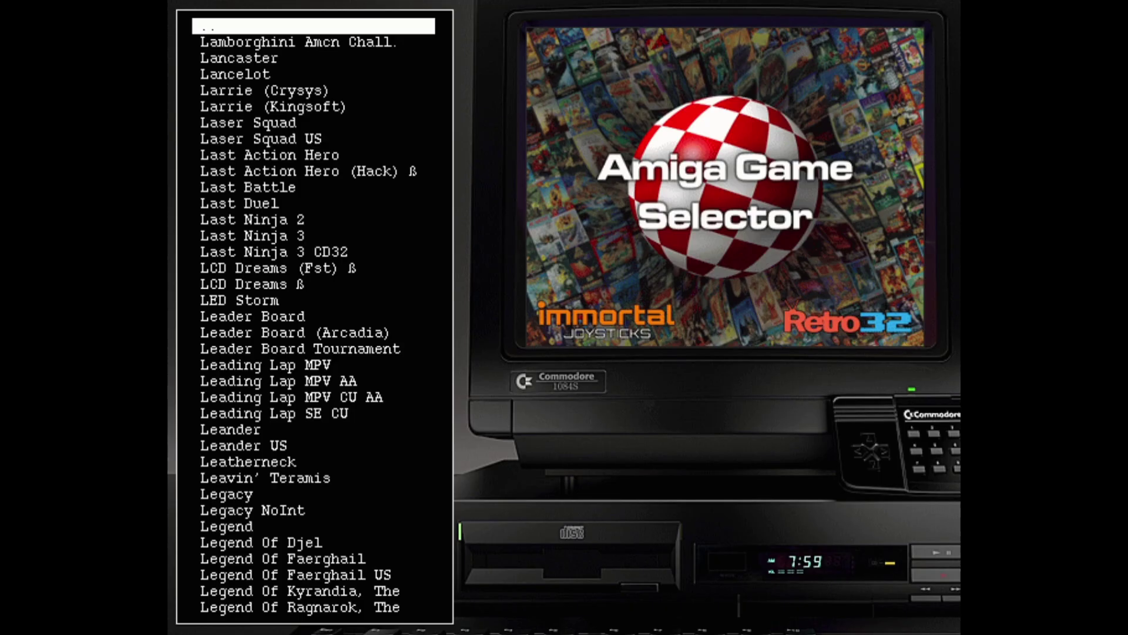
Step: Browse the L games and preview the screenshots of Leatherneck, Leander and Leander US
{"action": "key", "text": "Down"}
{"action": "key", "text": "Down"}
{"action": "key", "text": "Down"}
{"action": "key", "text": "Down"}
{"action": "key", "text": "Down"}
{"action": "key", "text": "Down"}
{"action": "key", "text": "Down"}
{"action": "key", "text": "Down"}
{"action": "key", "text": "Down"}
{"action": "key", "text": "Down"}
{"action": "key", "text": "Down"}
{"action": "key", "text": "Down"}
{"action": "key", "text": "Down"}
{"action": "key", "text": "Down"}
{"action": "key", "text": "Down"}
{"action": "key", "text": "Down"}
{"action": "key", "text": "Down"}
{"action": "key", "text": "Down"}
{"action": "key", "text": "Down"}
{"action": "key", "text": "Down"}
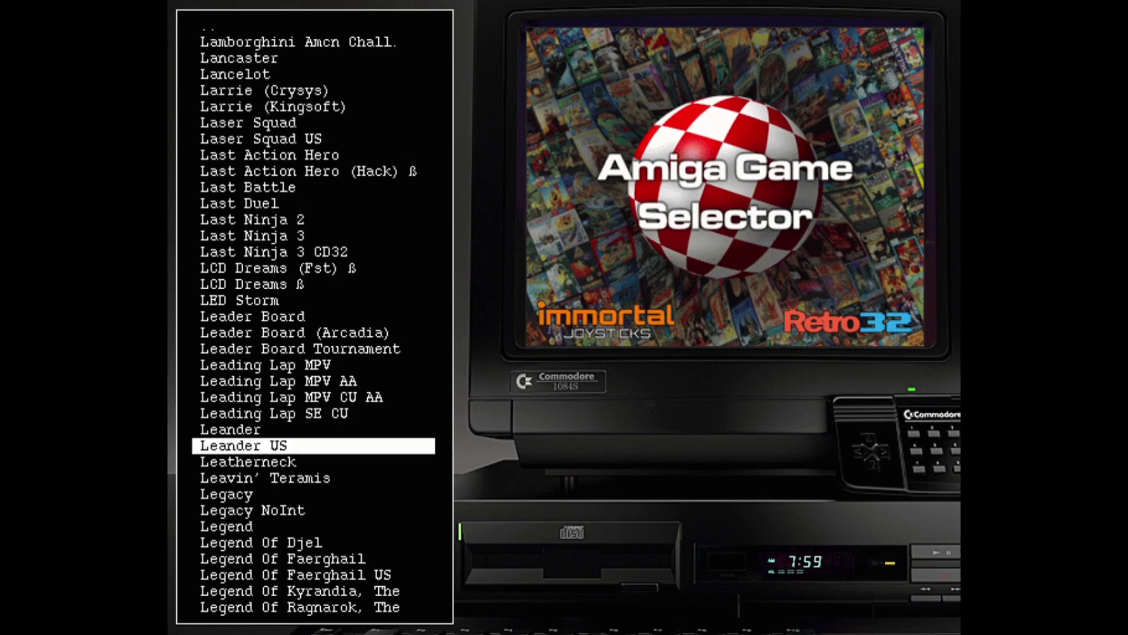
{"action": "key", "text": "Up"}
{"action": "key", "text": "Up"}
{"action": "key", "text": "Up"}
{"action": "key", "text": "Up"}
{"action": "key", "text": "Up"}
{"action": "key", "text": "Up"}
{"action": "key", "text": "Up"}
{"action": "key", "text": "Up"}
{"action": "key", "text": "Up"}
{"action": "key", "text": "Up"}
{"action": "key", "text": "Up"}
{"action": "key", "text": "Up"}
{"action": "key", "text": "Up"}
{"action": "key", "text": "Up"}
{"action": "key", "text": "Up"}
{"action": "key", "text": "Up"}
{"action": "key", "text": "Up"}
{"action": "key", "text": "Up"}
{"action": "key", "text": "Up"}
{"action": "key", "text": "Up"}
{"action": "key", "text": "Up"}
{"action": "key", "text": "Up"}
{"action": "key", "text": "Up"}
{"action": "key", "text": "Up"}
{"action": "key", "text": "Up"}
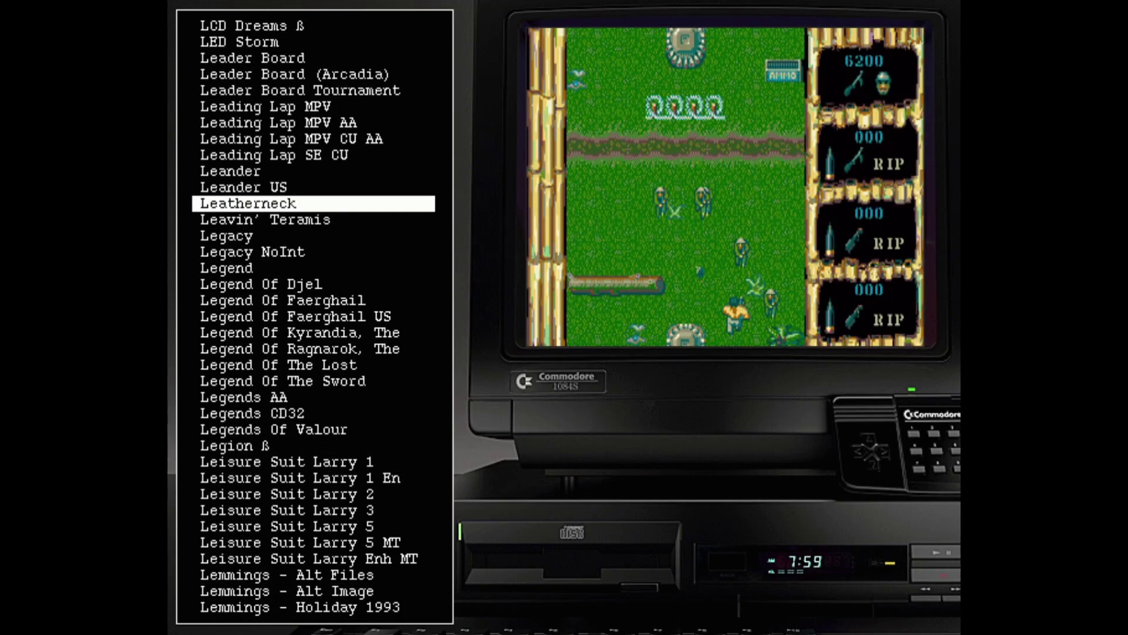
{"action": "key", "text": "Up"}
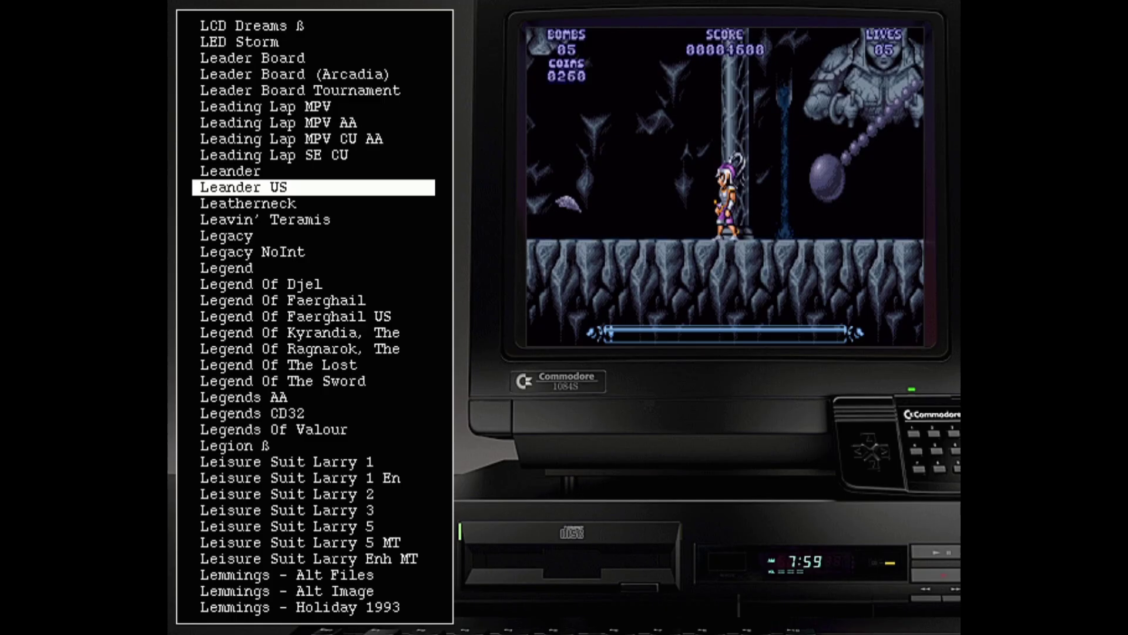
{"action": "key", "text": "Up"}
{"action": "key", "text": "Up"}
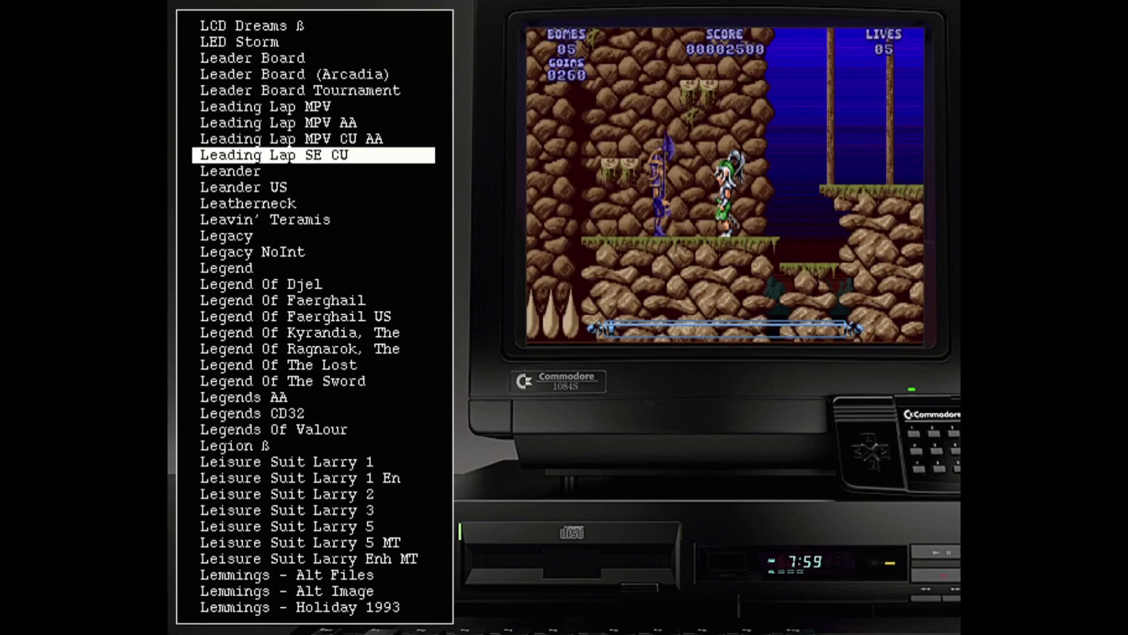
{"action": "key", "text": "Down"}
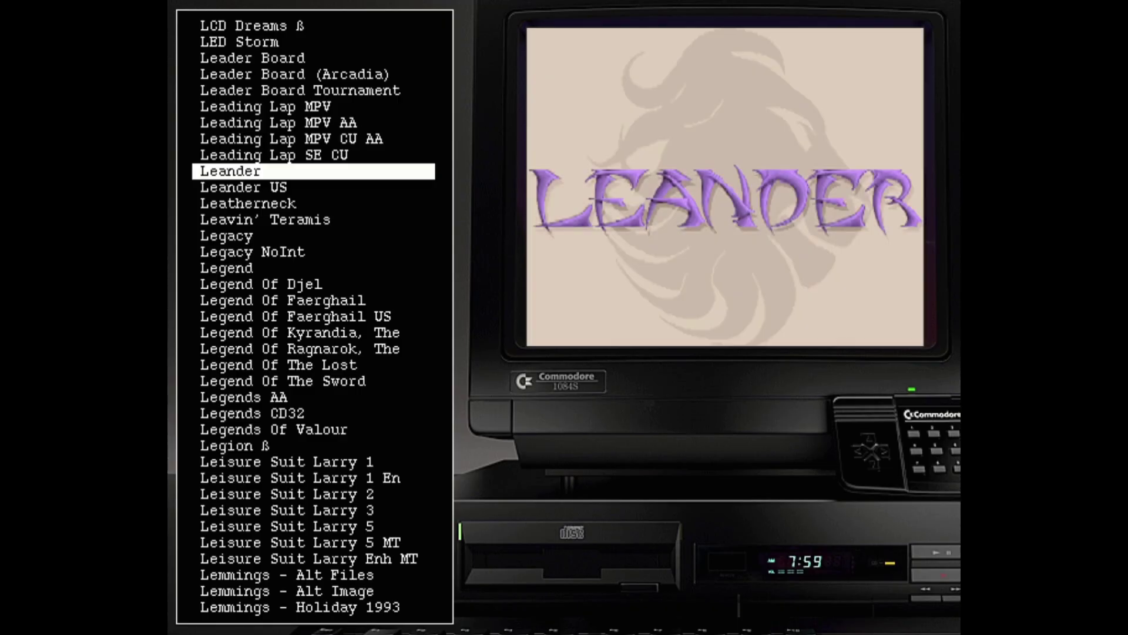
{"action": "key", "text": "Down"}
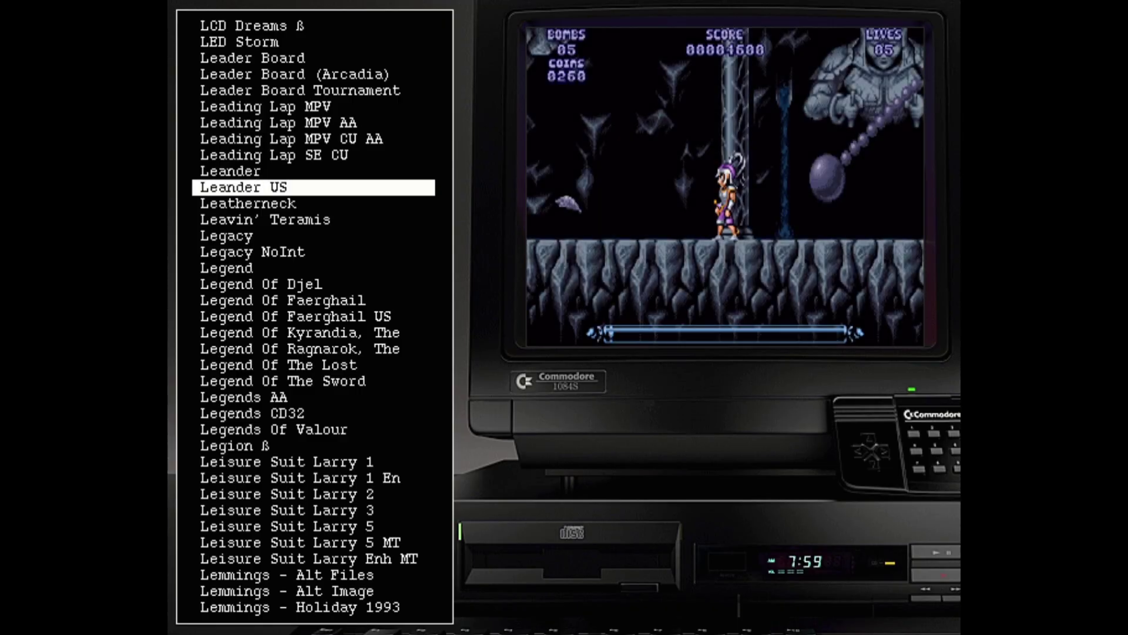
Step: Leave the L games and the alphabetical list to return to the AGS main menu
{"action": "key", "text": "Up"}
{"action": "key", "text": "Up"}
{"action": "key", "text": "Up"}
{"action": "key", "text": "Up"}
{"action": "key", "text": "Up"}
{"action": "key", "text": "Up"}
{"action": "key", "text": "Up"}
{"action": "key", "text": "Up"}
{"action": "key", "text": "Up"}
{"action": "key", "text": "Up"}
{"action": "key", "text": "Up"}
{"action": "key", "text": "Up"}
{"action": "key", "text": "Up"}
{"action": "key", "text": "Up"}
{"action": "key", "text": "Up"}
{"action": "key", "text": "Up"}
{"action": "key", "text": "Up"}
{"action": "key", "text": "Up"}
{"action": "key", "text": "Up"}
{"action": "key", "text": "Up"}
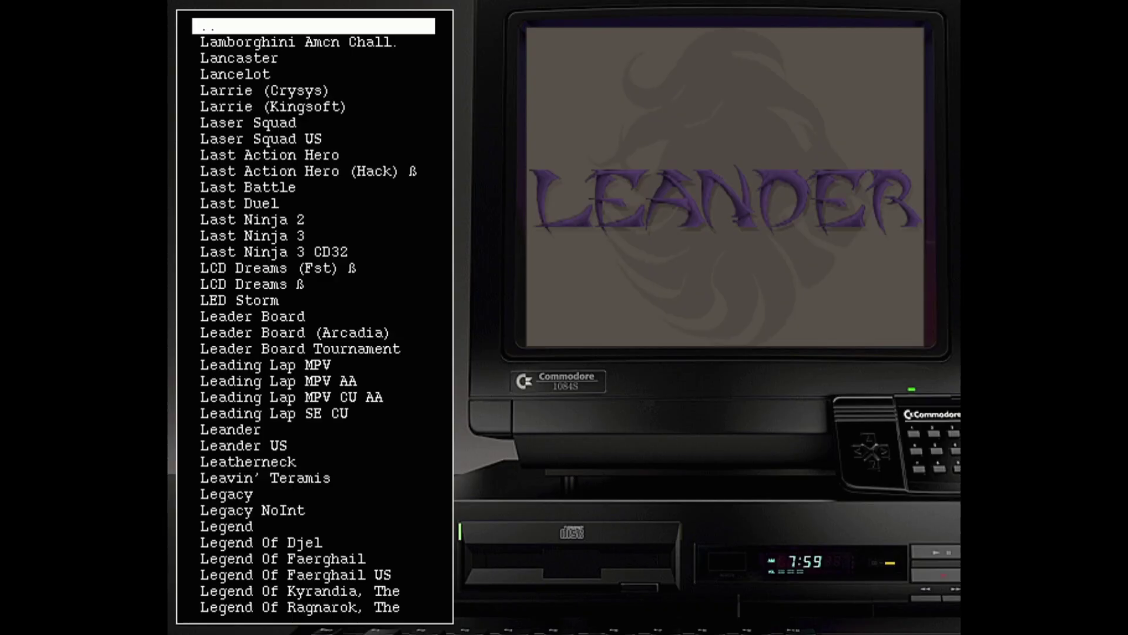
{"action": "key", "text": "Return"}
{"action": "key", "text": "Up"}
{"action": "key", "text": "Up"}
{"action": "key", "text": "Up"}
{"action": "key", "text": "Up"}
{"action": "key", "text": "Up"}
{"action": "key", "text": "Up"}
{"action": "key", "text": "Up"}
{"action": "key", "text": "Up"}
{"action": "key", "text": "Up"}
{"action": "key", "text": "Up"}
{"action": "key", "text": "Up"}
{"action": "key", "text": "Up"}
{"action": "key", "text": "Up"}
{"action": "key", "text": "Return"}
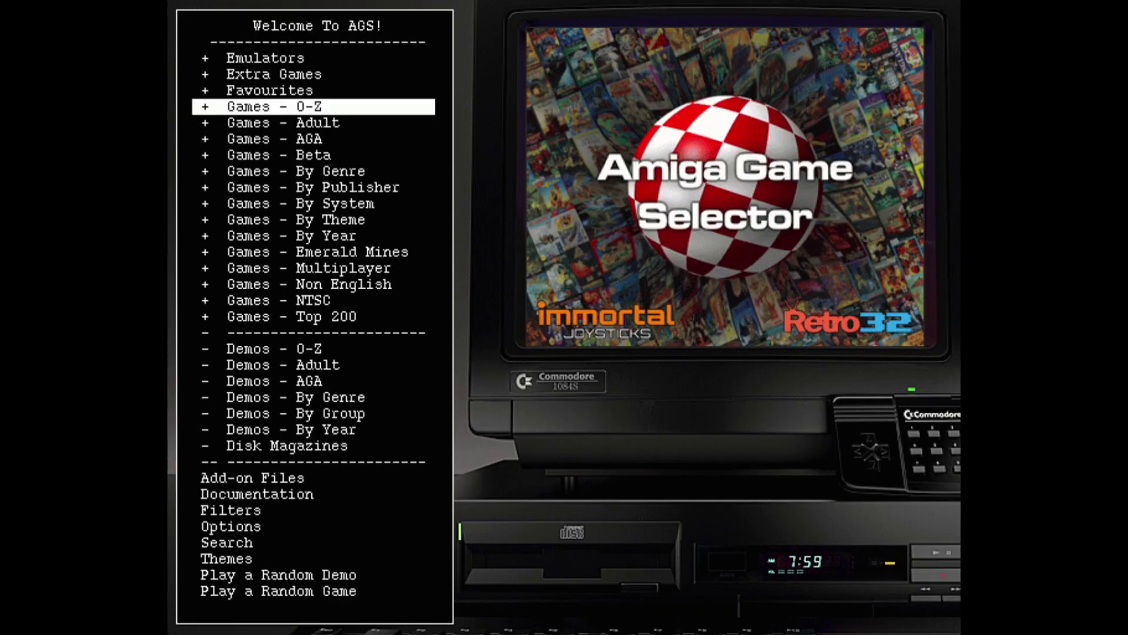
Step: Open Games - Adult and browse its list, previewing the screenshot of Emmanuelle Es
{"action": "key", "text": "Down"}
{"action": "key", "text": "Return"}
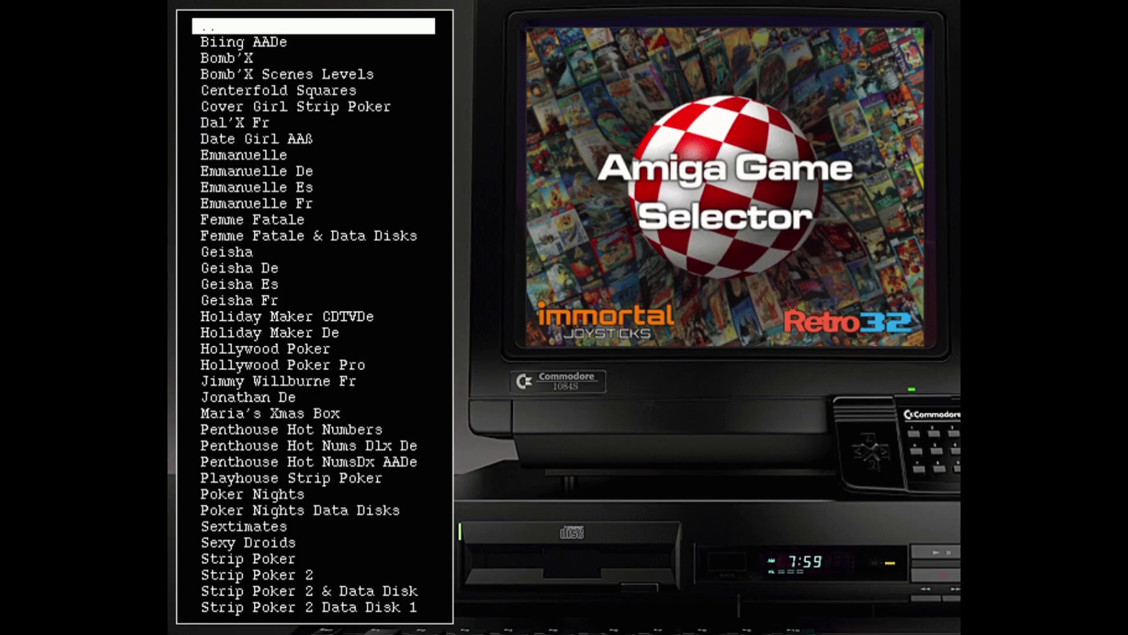
{"action": "key", "text": "Down"}
{"action": "key", "text": "Down"}
{"action": "key", "text": "Down"}
{"action": "key", "text": "Down"}
{"action": "key", "text": "Down"}
{"action": "key", "text": "Down"}
{"action": "key", "text": "Down"}
{"action": "key", "text": "Down"}
{"action": "key", "text": "Down"}
{"action": "key", "text": "Down"}
{"action": "key", "text": "Down"}
{"action": "key", "text": "Down"}
{"action": "key", "text": "Down"}
{"action": "key", "text": "Down"}
{"action": "key", "text": "Down"}
{"action": "key", "text": "Down"}
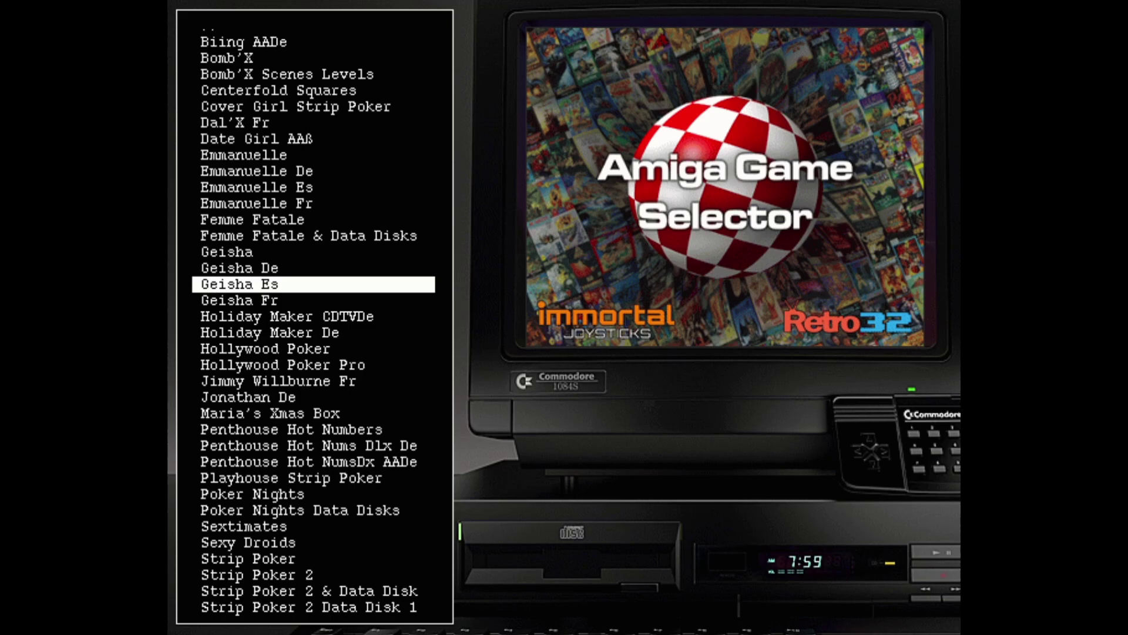
{"action": "key", "text": "Up"}
{"action": "key", "text": "Up"}
{"action": "key", "text": "Up"}
{"action": "key", "text": "Up"}
{"action": "key", "text": "Up"}
{"action": "key", "text": "Up"}
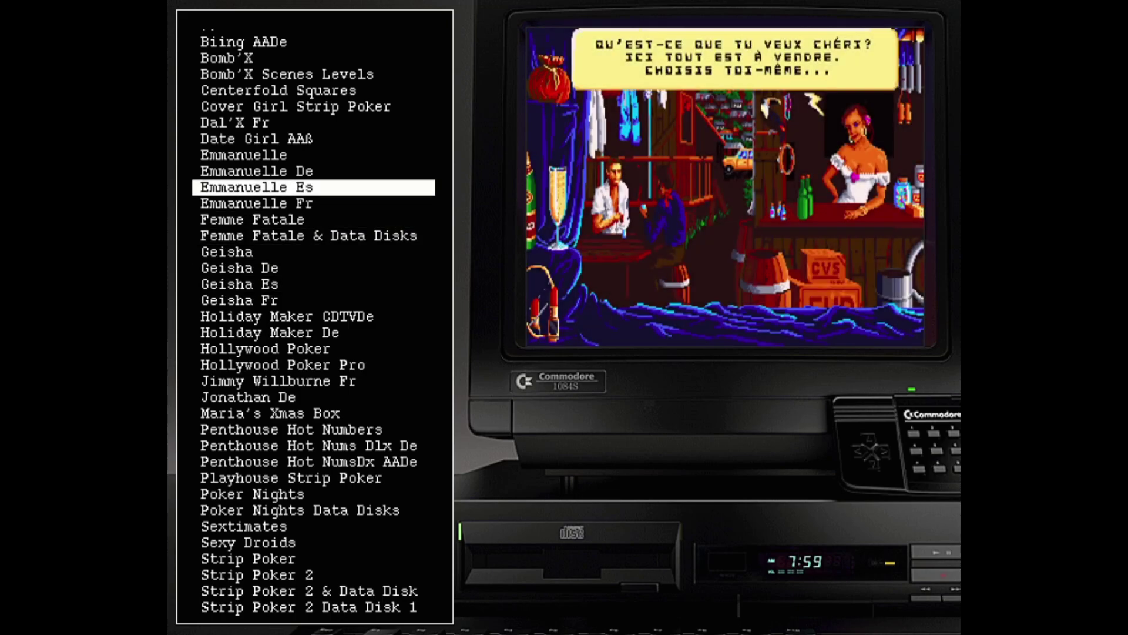
Step: Leave the adult games list and open Games - AGA from the main menu
{"action": "key", "text": "Left"}
{"action": "key", "text": "Return"}
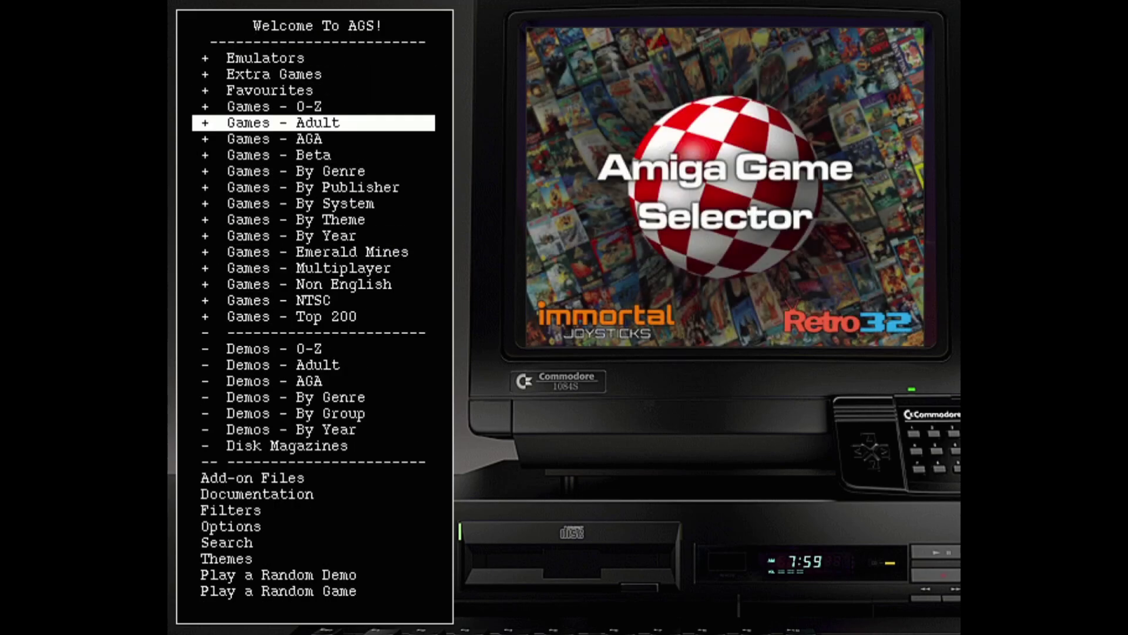
{"action": "key", "text": "Down"}
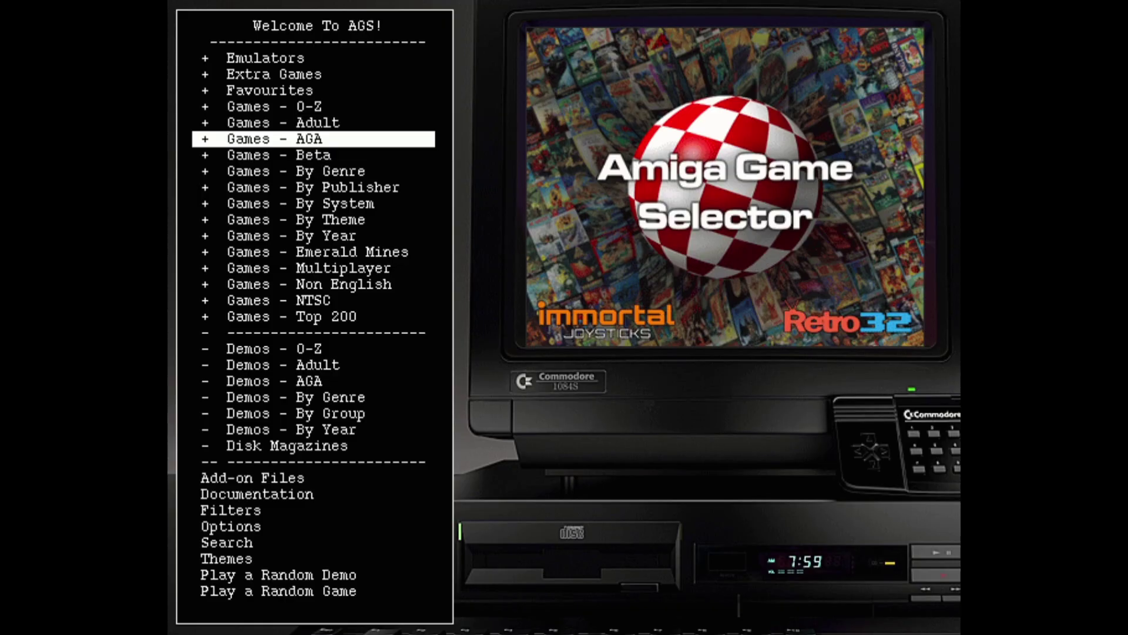
{"action": "key", "text": "Return"}
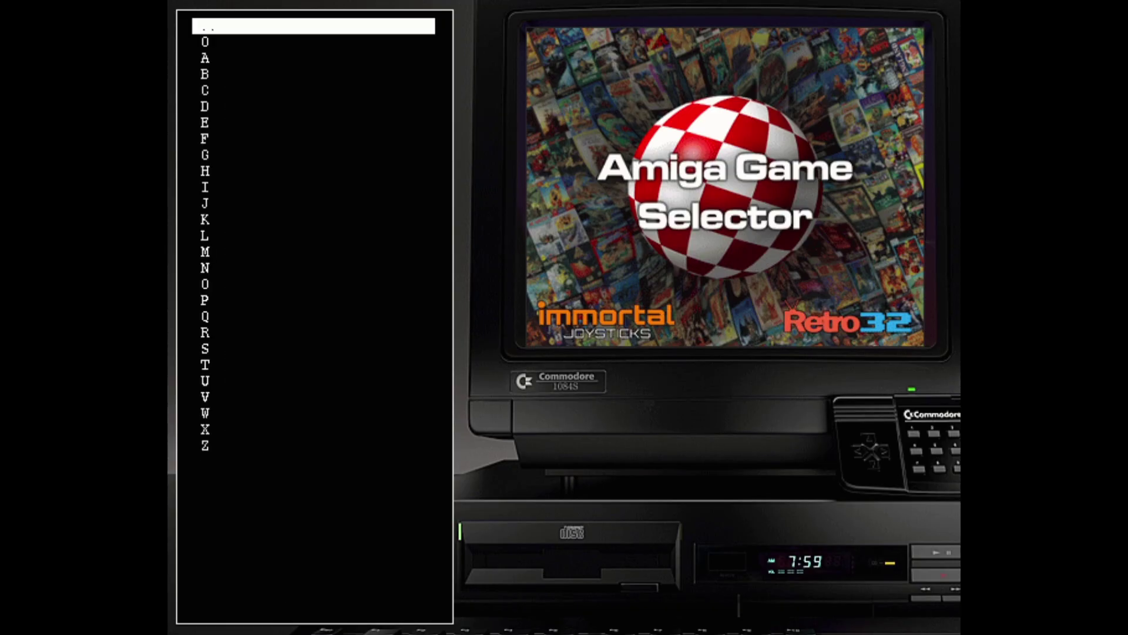
Step: Open the list of AGA games beginning with D
{"action": "key", "text": "Down"}
{"action": "key", "text": "Down"}
{"action": "key", "text": "Down"}
{"action": "key", "text": "Down"}
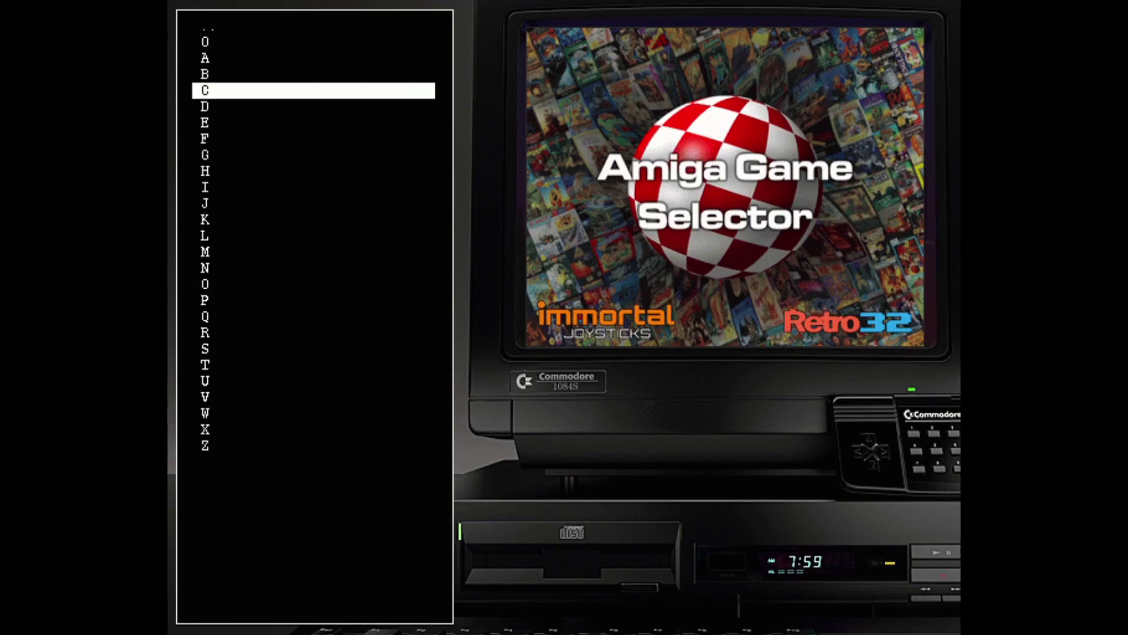
{"action": "key", "text": "Down"}
{"action": "key", "text": "Return"}
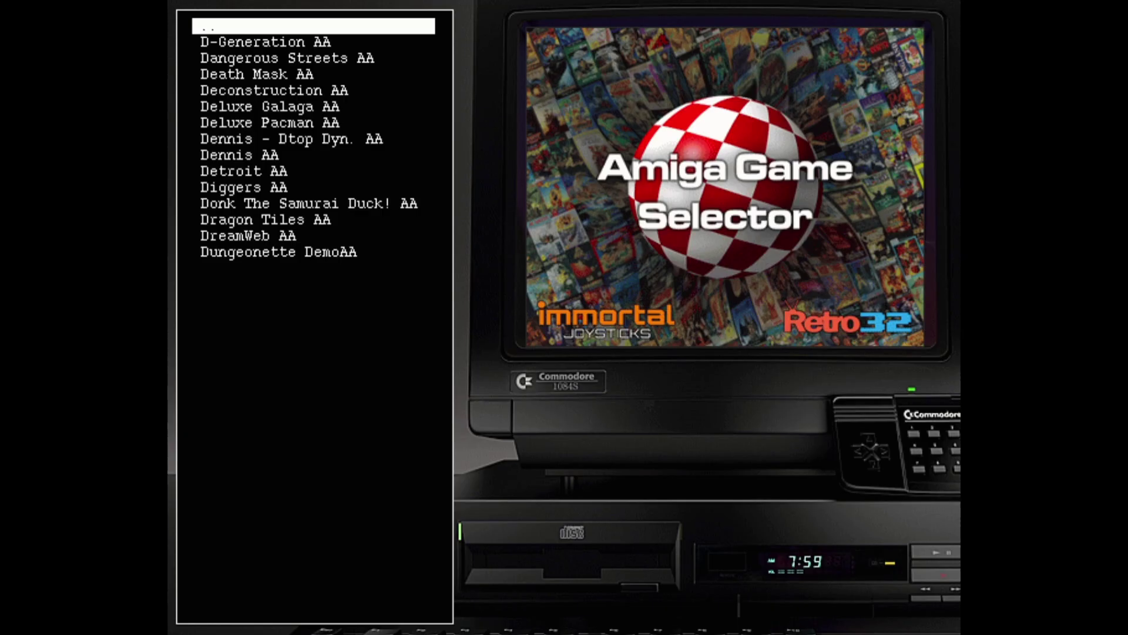
Step: Browse the AGA games under D and preview the screenshots of D-Generation AA and Dennis AA
{"action": "key", "text": "Down"}
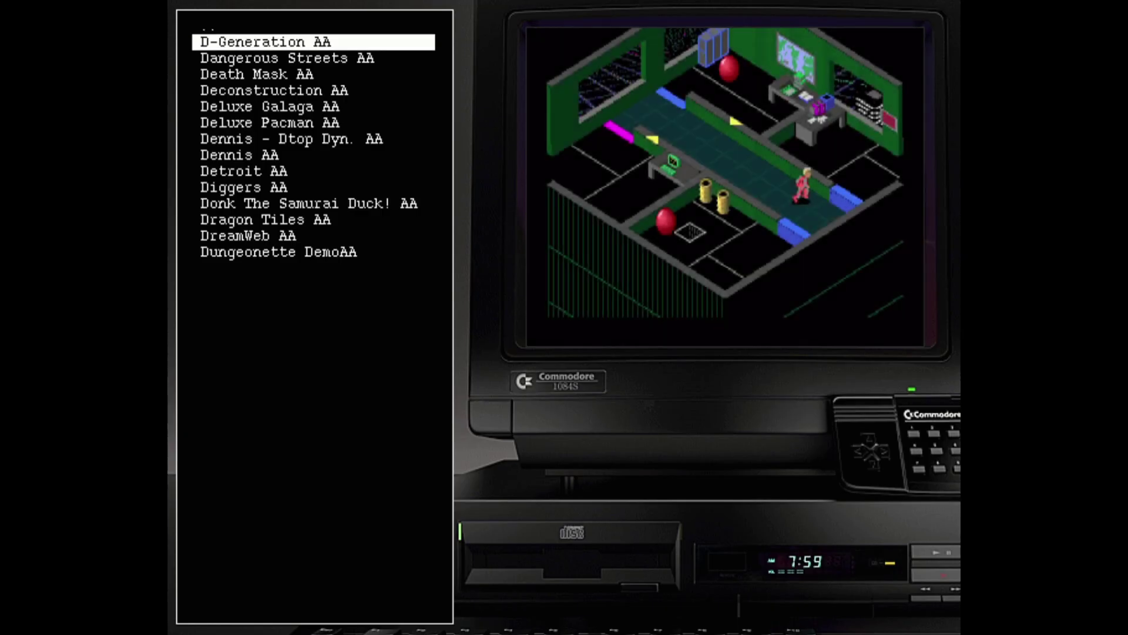
{"action": "key", "text": "Down"}
{"action": "key", "text": "Down"}
{"action": "key", "text": "Down"}
{"action": "key", "text": "Down"}
{"action": "key", "text": "Down"}
{"action": "key", "text": "Down"}
{"action": "key", "text": "Down"}
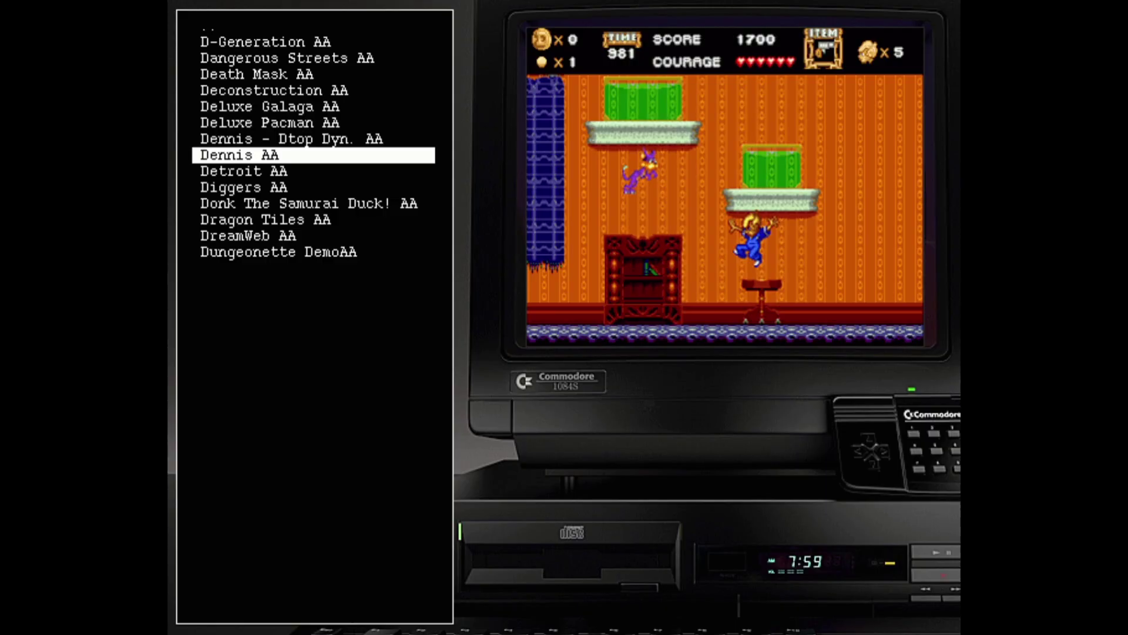
Step: Leave the D games and the AGA alphabetical list to return to the AGS main menu
{"action": "key", "text": "Up"}
{"action": "key", "text": "Up"}
{"action": "key", "text": "Up"}
{"action": "key", "text": "Up"}
{"action": "key", "text": "Up"}
{"action": "key", "text": "Up"}
{"action": "key", "text": "Up"}
{"action": "key", "text": "Up"}
{"action": "key", "text": "Return"}
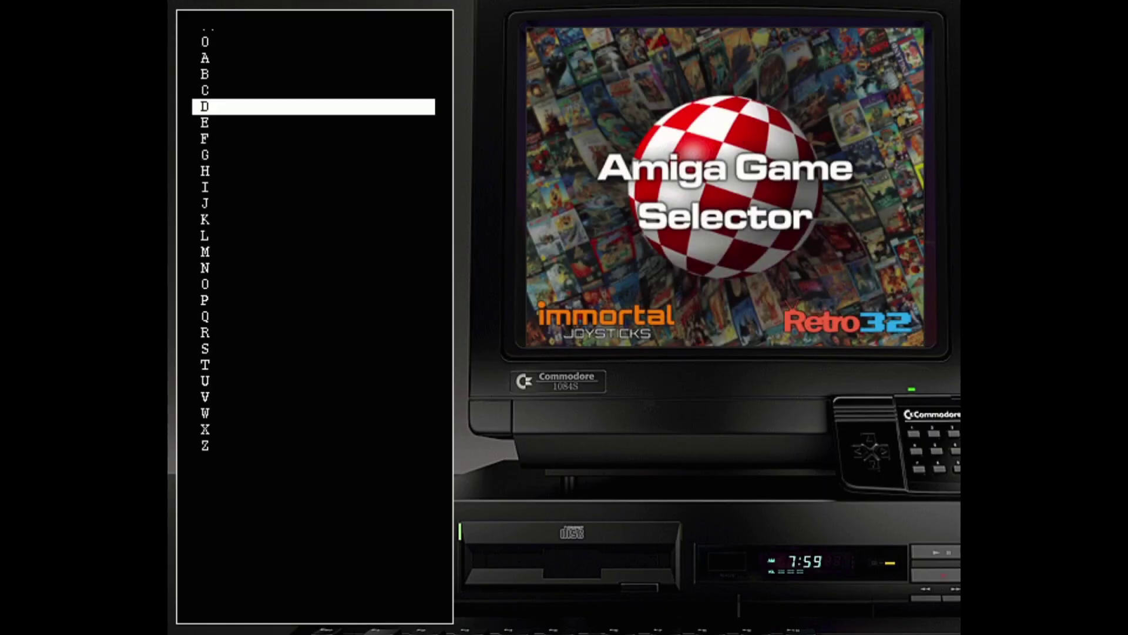
{"action": "key", "text": "Up"}
{"action": "key", "text": "Up"}
{"action": "key", "text": "Up"}
{"action": "key", "text": "Up"}
{"action": "key", "text": "Up"}
{"action": "key", "text": "Return"}
Step: Open Games - Beta and its list of games beginning with B
{"action": "key", "text": "Down"}
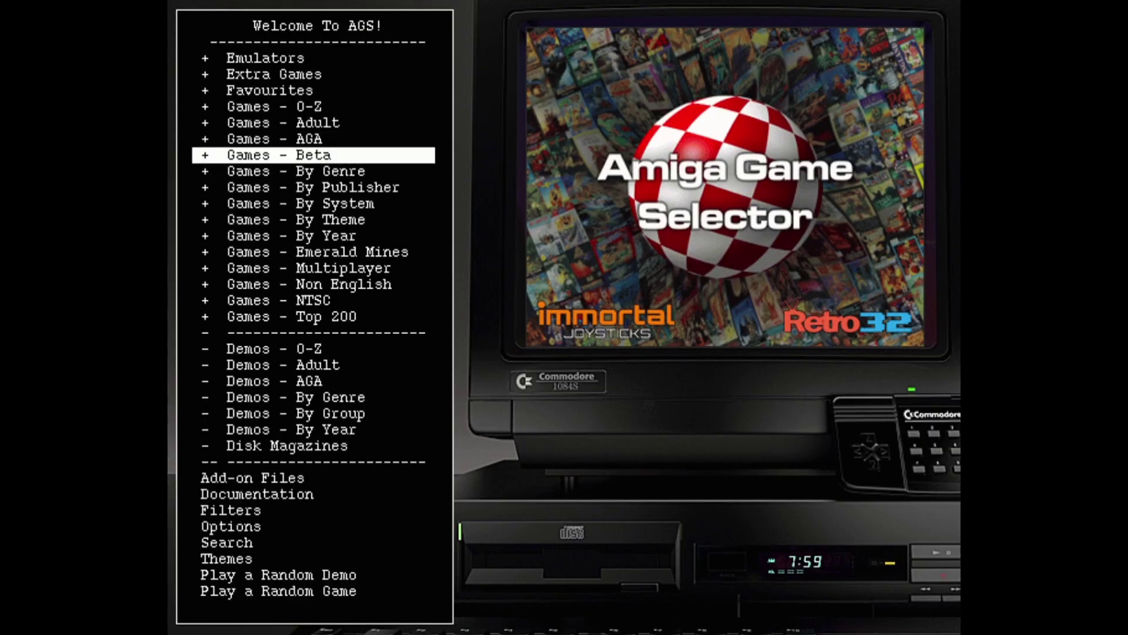
{"action": "key", "text": "Return"}
{"action": "key", "text": "Down"}
{"action": "key", "text": "Down"}
{"action": "key", "text": "Return"}
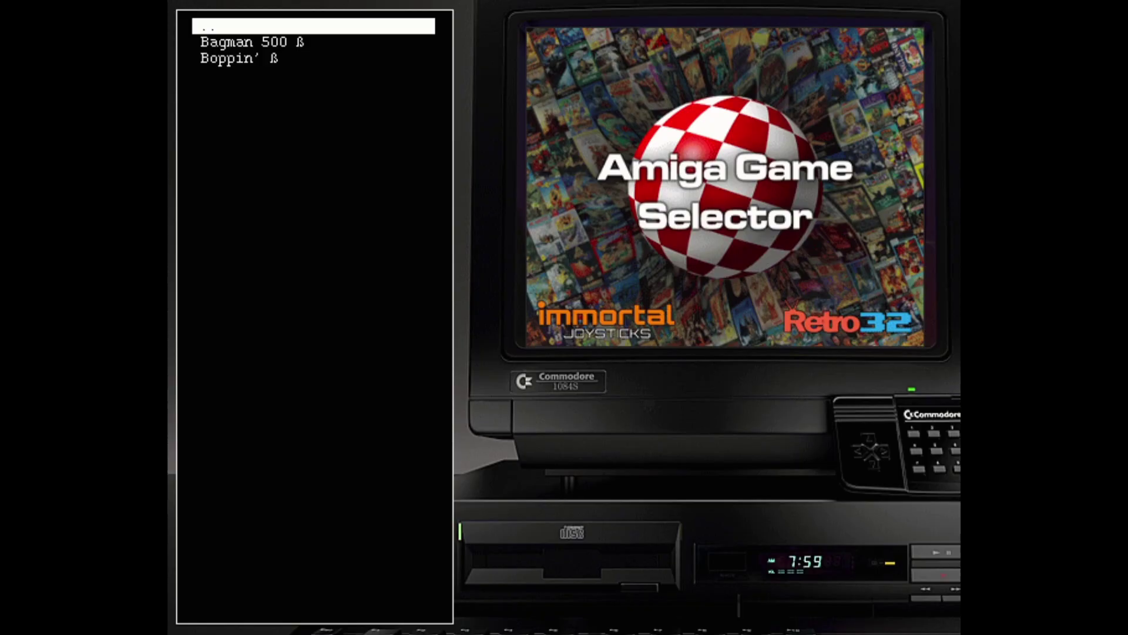
Step: Preview the screenshot of Bagman 500 ß in the beta games list
{"action": "key", "text": "Down"}
{"action": "key", "text": "Up"}
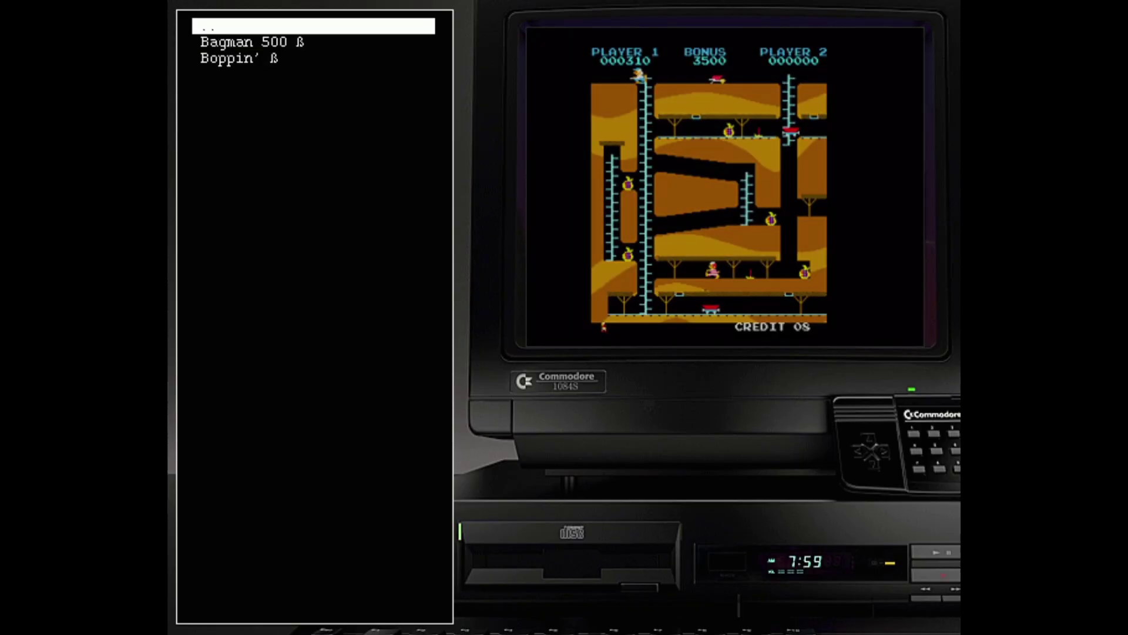
{"action": "key", "text": "Return"}
{"action": "key", "text": "Return"}
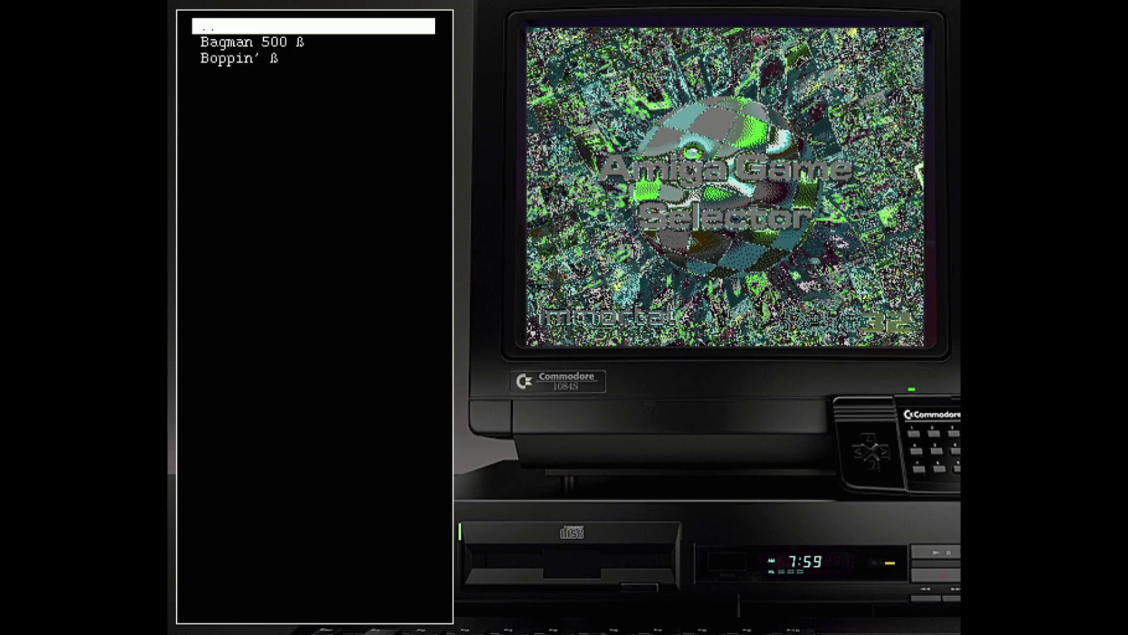
{"action": "key", "text": "Down"}
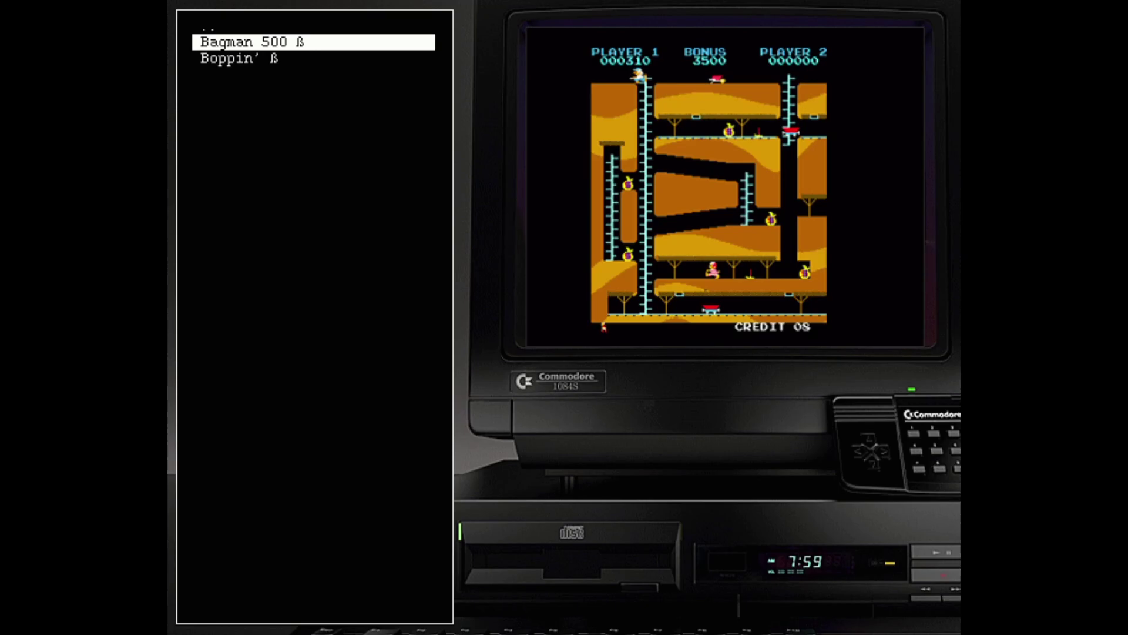
Step: Leave the beta game lists and open Games - By Genre from the main menu
{"action": "key", "text": "Up"}
{"action": "key", "text": "Return"}
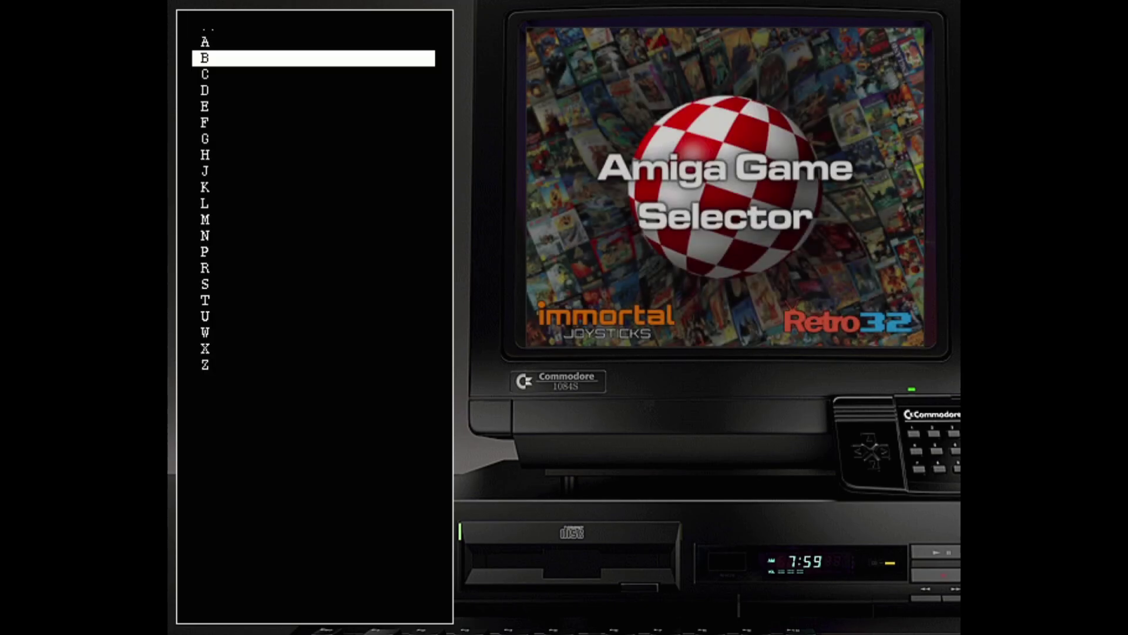
{"action": "key", "text": "Up"}
{"action": "key", "text": "Up"}
{"action": "key", "text": "Return"}
{"action": "key", "text": "Down"}
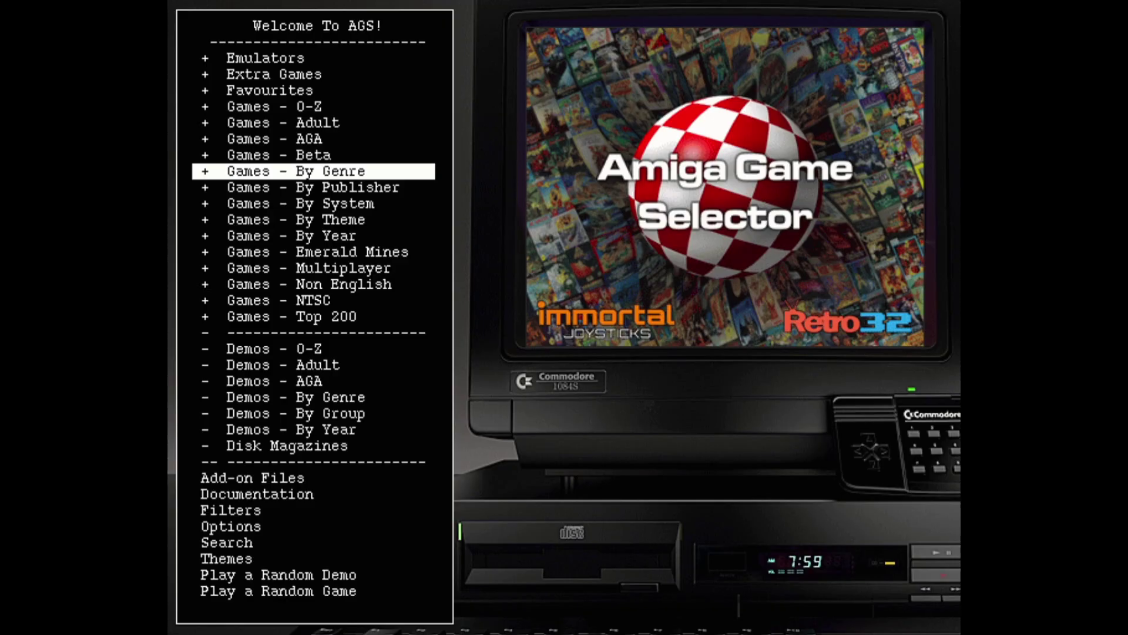
{"action": "key", "text": "Return"}
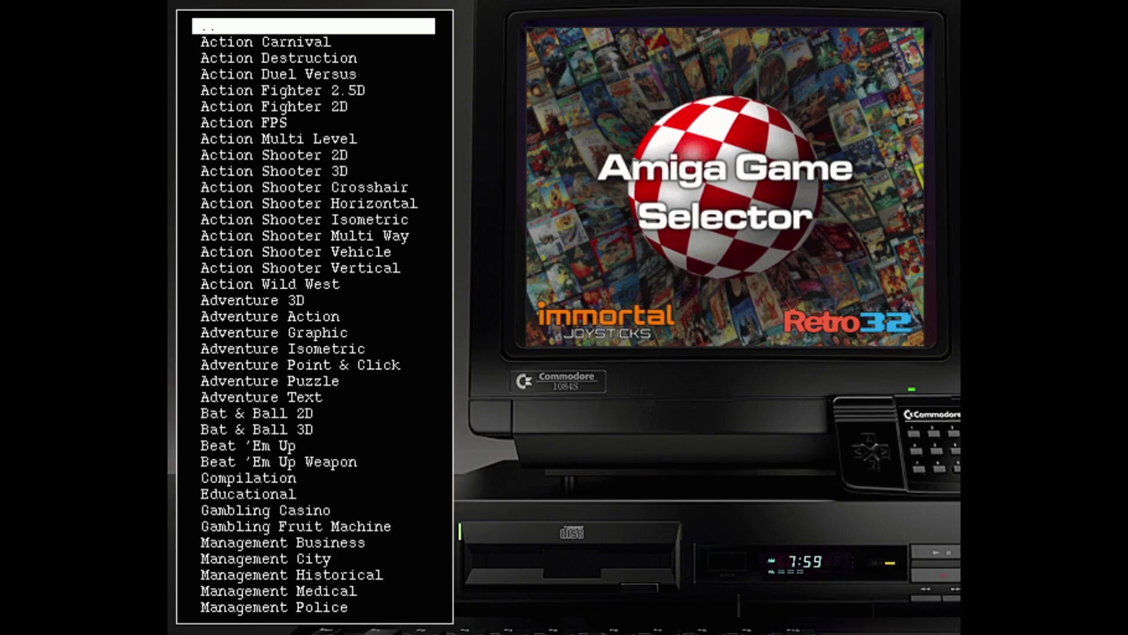
Step: Look through the genre list from the Action categories to Racing Bike Chase View
{"action": "key", "text": "Down"}
{"action": "key", "text": "Down"}
{"action": "key", "text": "Down"}
{"action": "key", "text": "Down"}
{"action": "key", "text": "Down"}
{"action": "key", "text": "Down"}
{"action": "key", "text": "Down"}
{"action": "key", "text": "Down"}
{"action": "key", "text": "Down"}
{"action": "key", "text": "Down"}
{"action": "key", "text": "Down"}
{"action": "key", "text": "Down"}
{"action": "key", "text": "Down"}
{"action": "key", "text": "Down"}
{"action": "key", "text": "Down"}
{"action": "key", "text": "Down"}
{"action": "key", "text": "Down"}
{"action": "key", "text": "Down"}
{"action": "key", "text": "Down"}
{"action": "key", "text": "Down"}
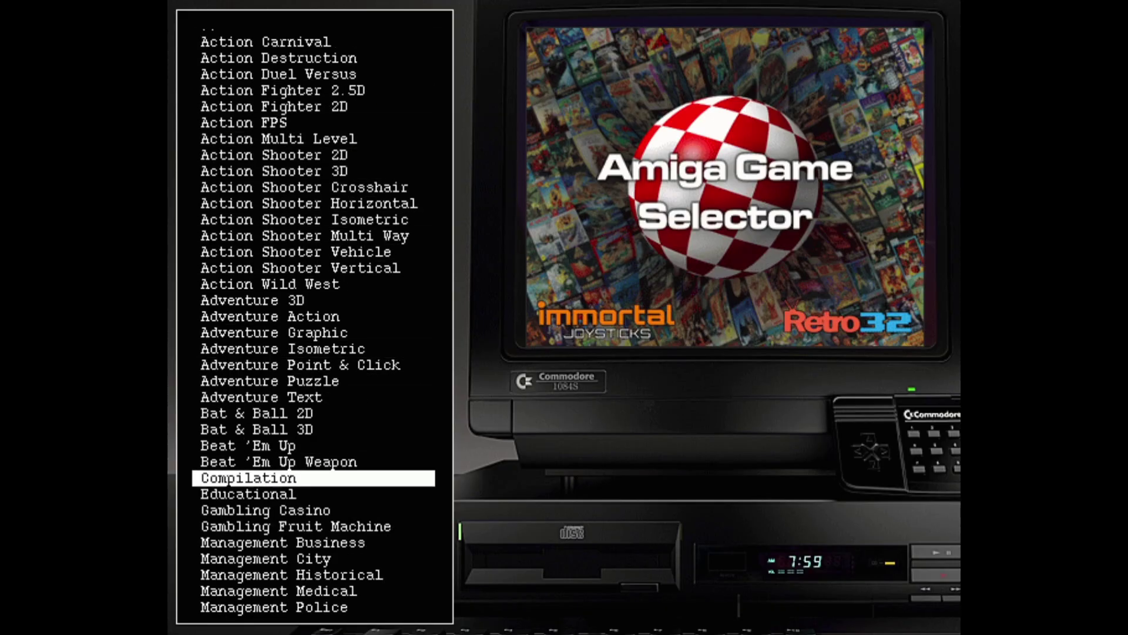
{"action": "key", "text": "Down"}
{"action": "key", "text": "Down"}
{"action": "key", "text": "Down"}
{"action": "key", "text": "Down"}
{"action": "key", "text": "Down"}
{"action": "key", "text": "Down"}
{"action": "key", "text": "Down"}
{"action": "key", "text": "Down"}
{"action": "key", "text": "Down"}
{"action": "key", "text": "Down"}
{"action": "key", "text": "Down"}
{"action": "key", "text": "Down"}
{"action": "key", "text": "Down"}
{"action": "key", "text": "Down"}
{"action": "key", "text": "Down"}
{"action": "key", "text": "Down"}
{"action": "key", "text": "Down"}
{"action": "key", "text": "Down"}
{"action": "key", "text": "Down"}
{"action": "key", "text": "Down"}
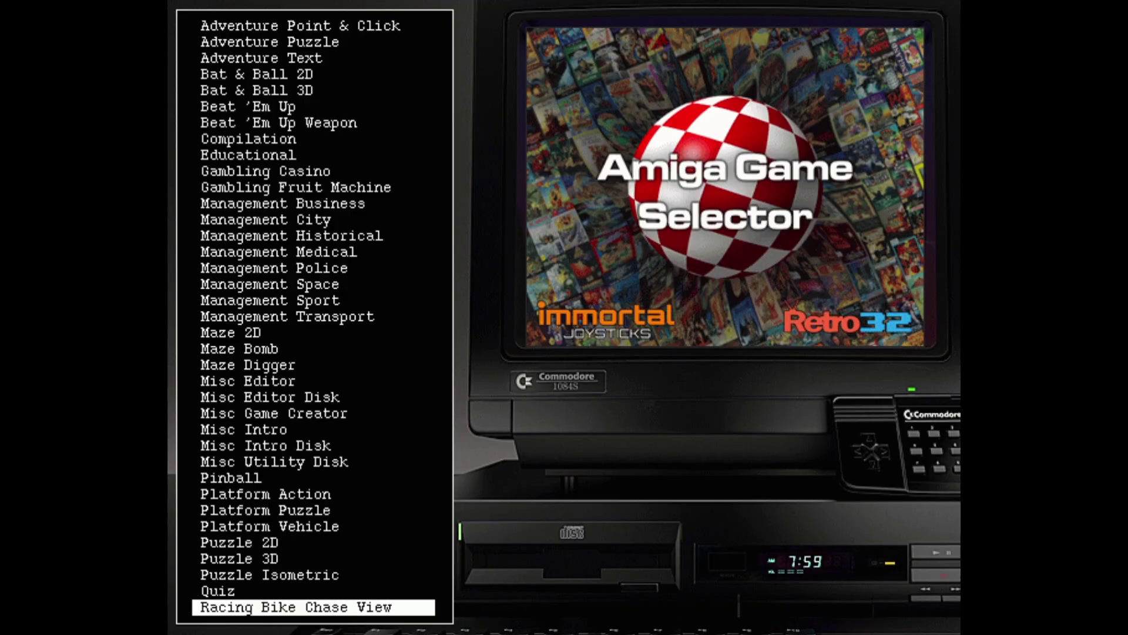
Step: Open the Platform Action genre from the genre list
{"action": "key", "text": "Up"}
{"action": "key", "text": "Up"}
{"action": "key", "text": "Up"}
{"action": "key", "text": "Up"}
{"action": "key", "text": "Up"}
{"action": "key", "text": "Up"}
{"action": "key", "text": "Up"}
{"action": "key", "text": "Up"}
{"action": "key", "text": "Up"}
{"action": "key", "text": "Up"}
{"action": "key", "text": "Up"}
{"action": "key", "text": "Up"}
{"action": "key", "text": "Up"}
{"action": "key", "text": "Up"}
{"action": "key", "text": "Up"}
{"action": "key", "text": "Up"}
{"action": "key", "text": "Up"}
{"action": "key", "text": "Up"}
{"action": "key", "text": "Up"}
{"action": "key", "text": "Up"}
{"action": "key", "text": "Down"}
{"action": "key", "text": "Down"}
{"action": "key", "text": "Down"}
{"action": "key", "text": "Down"}
{"action": "key", "text": "Down"}
{"action": "key", "text": "Down"}
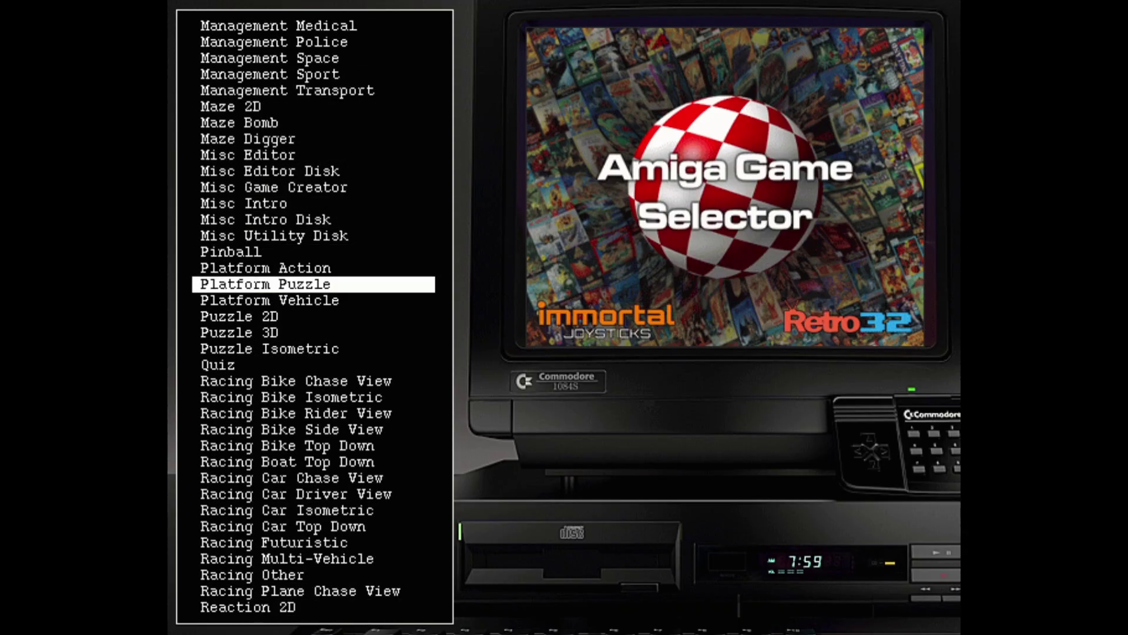
{"action": "key", "text": "Up"}
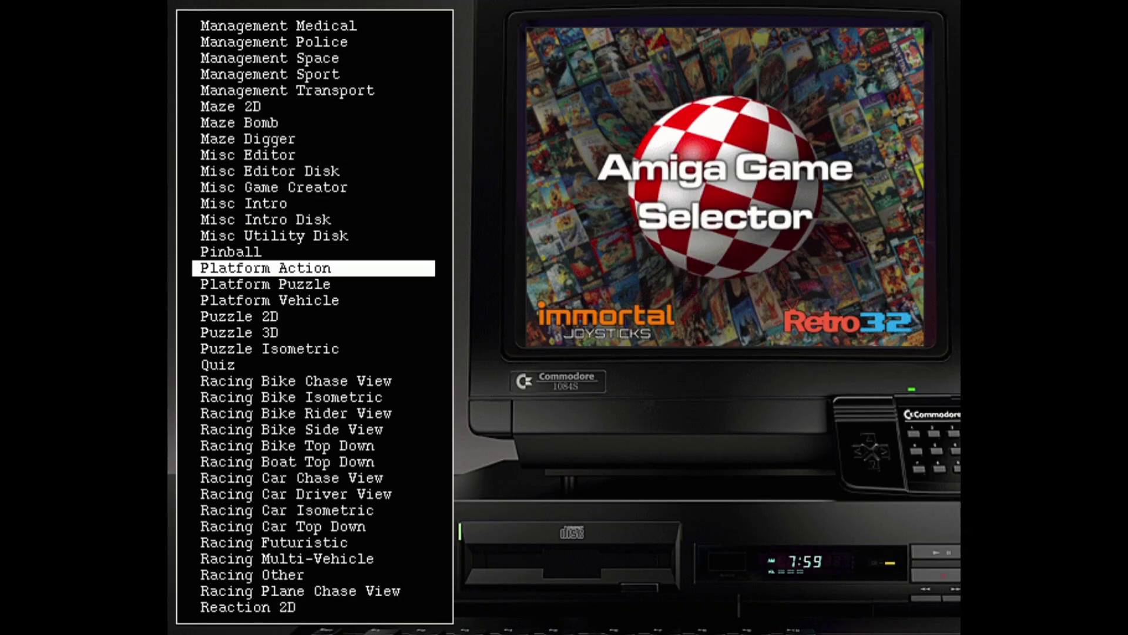
{"action": "key", "text": "Return"}
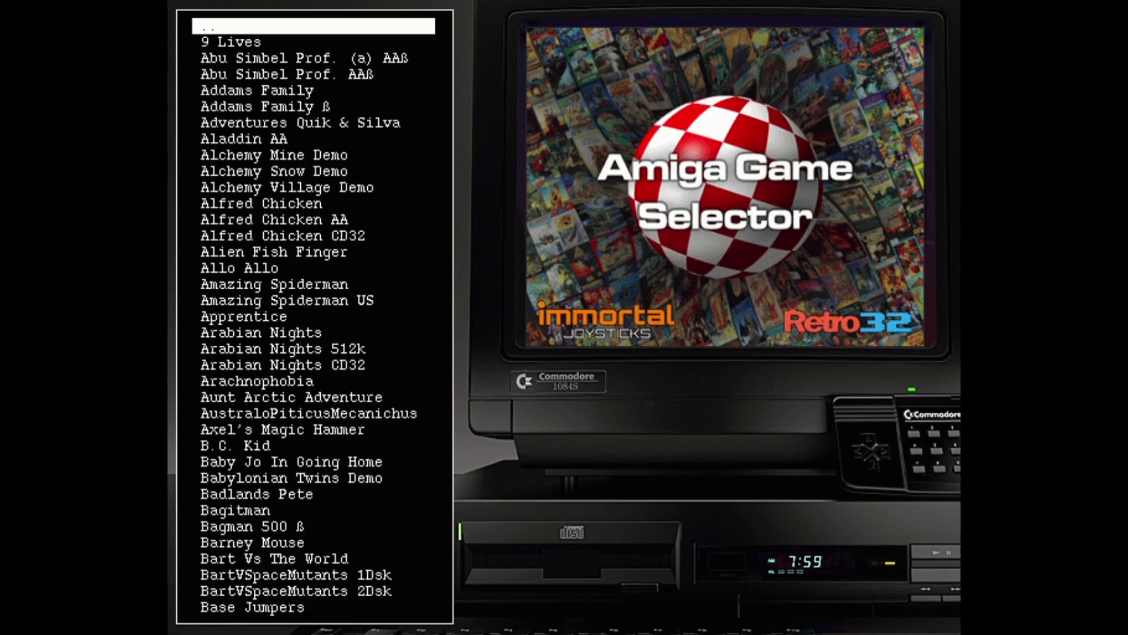
Step: Browse the Platform Action games and preview the screenshot of Alfred Chicken AA
{"action": "key", "text": "Down"}
{"action": "key", "text": "Down"}
{"action": "key", "text": "Down"}
{"action": "key", "text": "Down"}
{"action": "key", "text": "Down"}
{"action": "key", "text": "Down"}
{"action": "key", "text": "Down"}
{"action": "key", "text": "Down"}
{"action": "key", "text": "Down"}
{"action": "key", "text": "Down"}
{"action": "key", "text": "Down"}
{"action": "key", "text": "Down"}
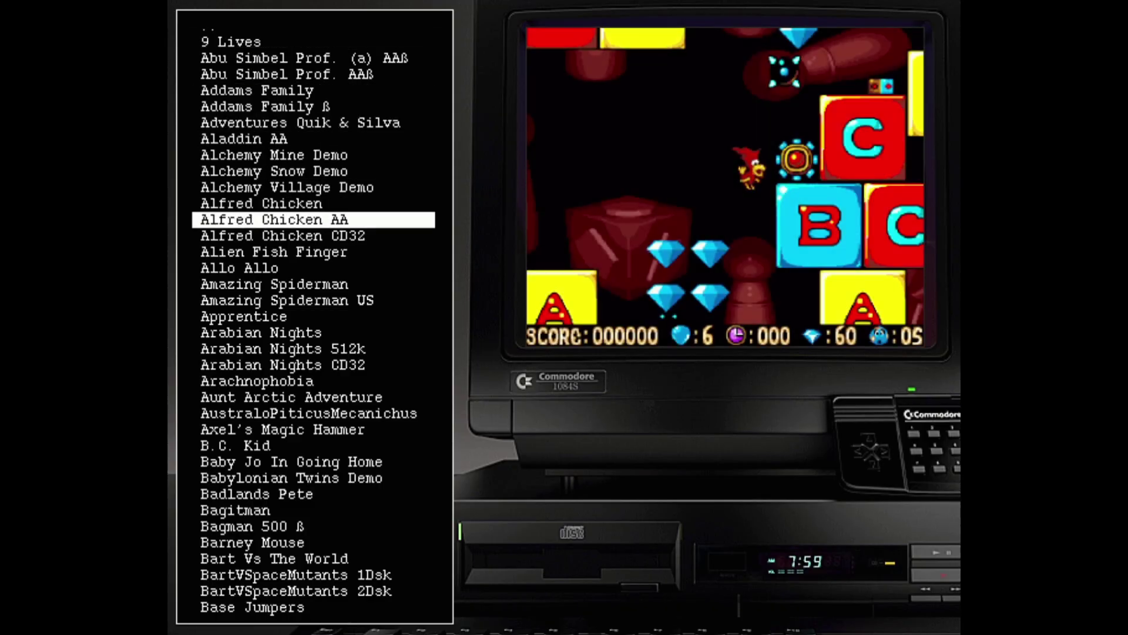
Step: Look through the Platform Action games from Alfred Chicken AA past Death Trap to the titles around Flimbo's Quest
{"action": "key", "text": "Up"}
{"action": "key", "text": "Down"}
{"action": "key", "text": "Down"}
{"action": "key", "text": "Down"}
{"action": "key", "text": "Down"}
{"action": "key", "text": "Down"}
{"action": "key", "text": "Down"}
{"action": "key", "text": "Down"}
{"action": "key", "text": "Down"}
{"action": "key", "text": "Down"}
{"action": "key", "text": "Down"}
{"action": "key", "text": "Down"}
{"action": "key", "text": "Down"}
{"action": "key", "text": "Down"}
{"action": "key", "text": "Down"}
{"action": "key", "text": "Down"}
{"action": "key", "text": "Down"}
{"action": "key", "text": "Down"}
{"action": "key", "text": "Down"}
{"action": "key", "text": "Down"}
{"action": "key", "text": "Down"}
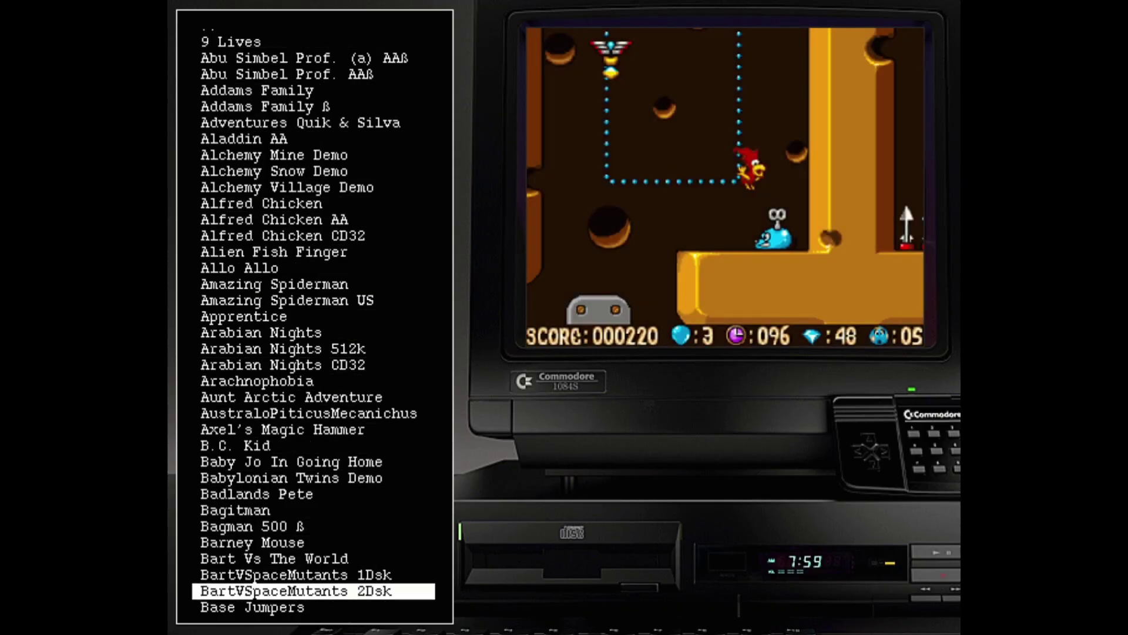
{"action": "key", "text": "Down"}
{"action": "key", "text": "Down"}
{"action": "key", "text": "Down"}
{"action": "key", "text": "Down"}
{"action": "key", "text": "Down"}
{"action": "key", "text": "Down"}
{"action": "key", "text": "Down"}
{"action": "key", "text": "Down"}
{"action": "key", "text": "Down"}
{"action": "key", "text": "Down"}
{"action": "key", "text": "Down"}
{"action": "key", "text": "Down"}
{"action": "key", "text": "Down"}
{"action": "key", "text": "Down"}
{"action": "key", "text": "Down"}
{"action": "key", "text": "Down"}
{"action": "key", "text": "Down"}
{"action": "key", "text": "Down"}
{"action": "key", "text": "Down"}
{"action": "key", "text": "Down"}
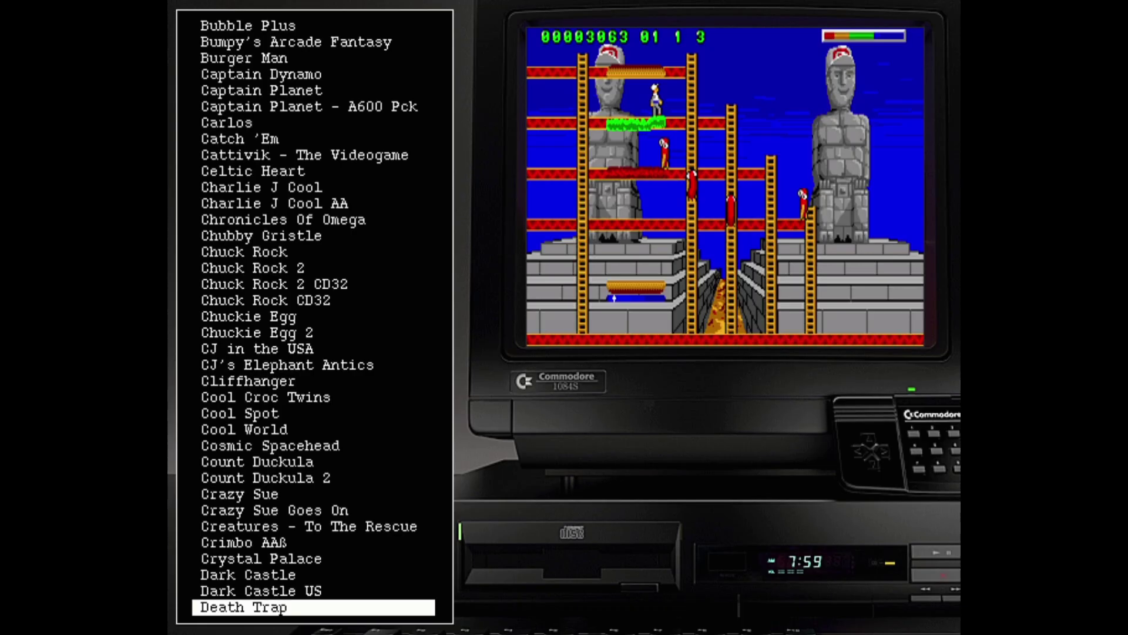
{"action": "key", "text": "Down"}
{"action": "key", "text": "Down"}
{"action": "key", "text": "Down"}
{"action": "key", "text": "Down"}
{"action": "key", "text": "Down"}
{"action": "key", "text": "Down"}
{"action": "key", "text": "Down"}
{"action": "key", "text": "Down"}
{"action": "key", "text": "Down"}
{"action": "key", "text": "Down"}
{"action": "key", "text": "Down"}
{"action": "key", "text": "Down"}
{"action": "key", "text": "Down"}
{"action": "key", "text": "Down"}
{"action": "key", "text": "Down"}
{"action": "key", "text": "Down"}
{"action": "key", "text": "Down"}
{"action": "key", "text": "Down"}
{"action": "key", "text": "Down"}
{"action": "key", "text": "Down"}
Step: Preview the screenshots of Flimbo's Quest and Flink CD32 in the Platform Action list
{"action": "key", "text": "Up"}
{"action": "key", "text": "Up"}
{"action": "key", "text": "Up"}
{"action": "key", "text": "Up"}
{"action": "key", "text": "Up"}
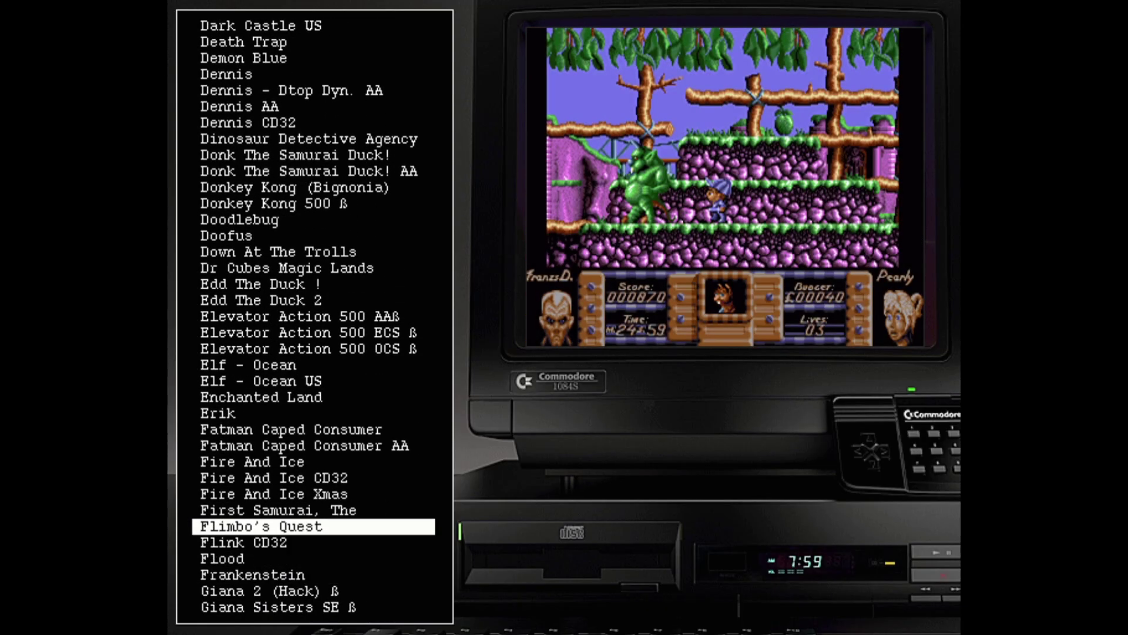
{"action": "key", "text": "Up"}
{"action": "key", "text": "Down"}
{"action": "key", "text": "Down"}
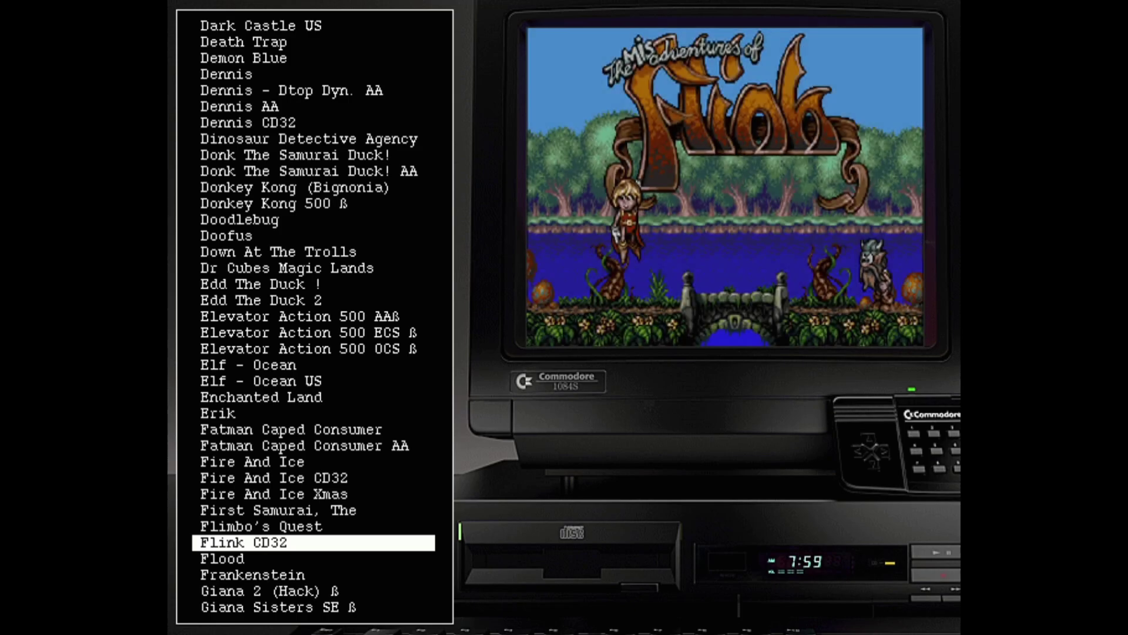
Step: Leave the Platform Action and genre lists and open Games - By Publisher from the main menu
{"action": "key", "text": "Up"}
{"action": "key", "text": "Page_Up"}
{"action": "key", "text": "Page_Up"}
{"action": "key", "text": "Page_Up"}
{"action": "key", "text": "Page_Up"}
{"action": "key", "text": "Page_Up"}
{"action": "key", "text": "Page_Up"}
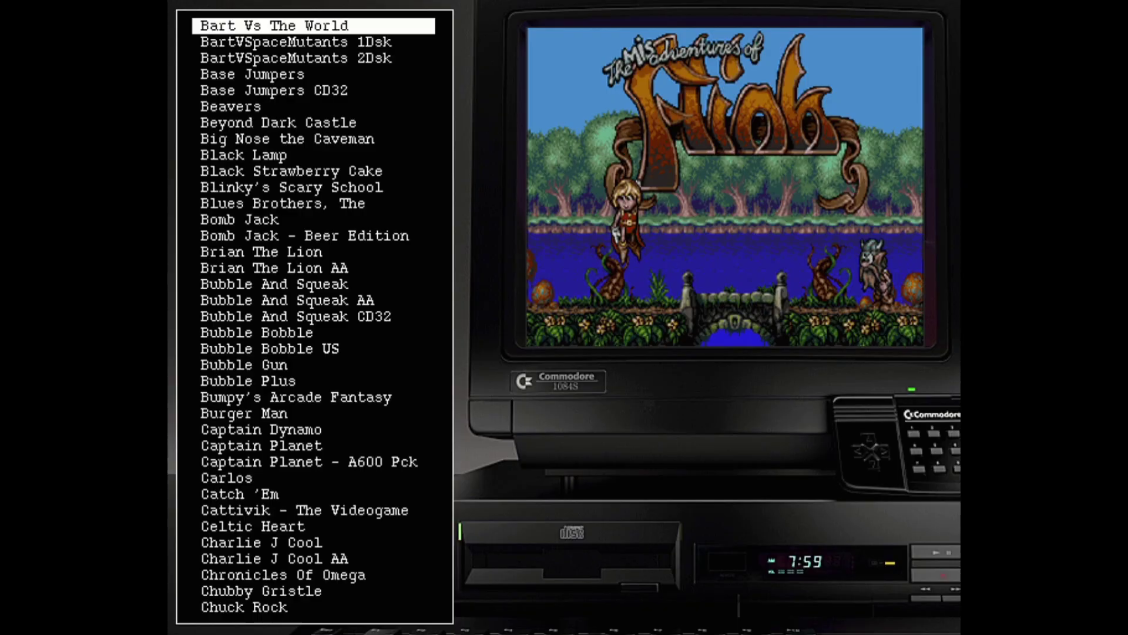
{"action": "key", "text": "Return"}
{"action": "key", "text": "BackSpace"}
{"action": "key", "text": "Down"}
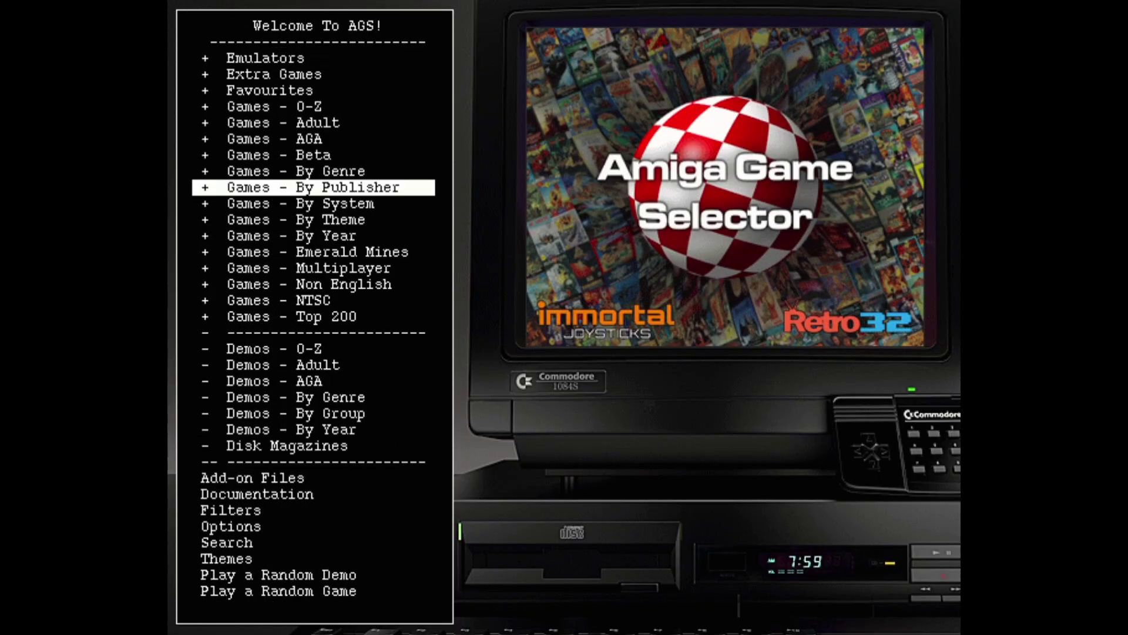
{"action": "key", "text": "Return"}
Step: Look through the publisher list from 16 32 Diffusion past Atlantis, Futura and Llamasoft to Pandora
{"action": "key", "text": "Down"}
{"action": "key", "text": "Down"}
{"action": "key", "text": "Down"}
{"action": "key", "text": "Down"}
{"action": "key", "text": "Down"}
{"action": "key", "text": "Down"}
{"action": "key", "text": "Down"}
{"action": "key", "text": "Down"}
{"action": "key", "text": "Down"}
{"action": "key", "text": "Down"}
{"action": "key", "text": "Down"}
{"action": "key", "text": "Down"}
{"action": "key", "text": "Down"}
{"action": "key", "text": "Down"}
{"action": "key", "text": "Down"}
{"action": "key", "text": "Down"}
{"action": "key", "text": "Down"}
{"action": "key", "text": "Down"}
{"action": "key", "text": "Down"}
{"action": "key", "text": "Down"}
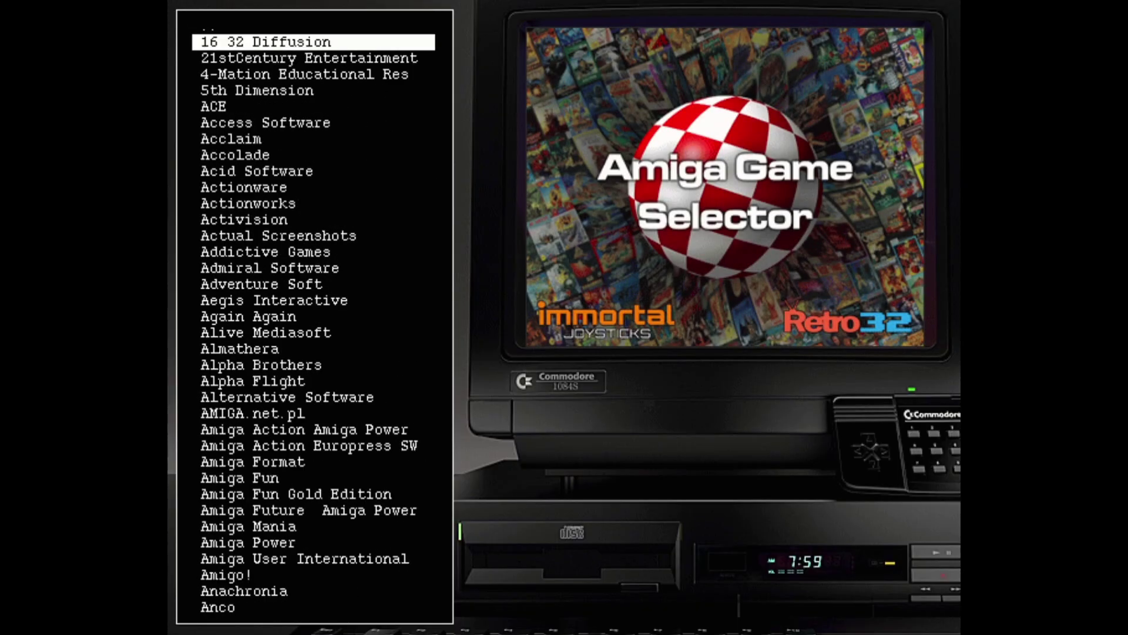
{"action": "key", "text": "Down"}
{"action": "key", "text": "Down"}
{"action": "key", "text": "Down"}
{"action": "key", "text": "Down"}
{"action": "key", "text": "Down"}
{"action": "key", "text": "Down"}
{"action": "key", "text": "Down"}
{"action": "key", "text": "Down"}
{"action": "key", "text": "Down"}
{"action": "key", "text": "Down"}
{"action": "key", "text": "Down"}
{"action": "key", "text": "Down"}
{"action": "key", "text": "Down"}
{"action": "key", "text": "Down"}
{"action": "key", "text": "Down"}
{"action": "key", "text": "Down"}
{"action": "key", "text": "Down"}
{"action": "key", "text": "Down"}
{"action": "key", "text": "Down"}
{"action": "key", "text": "Down"}
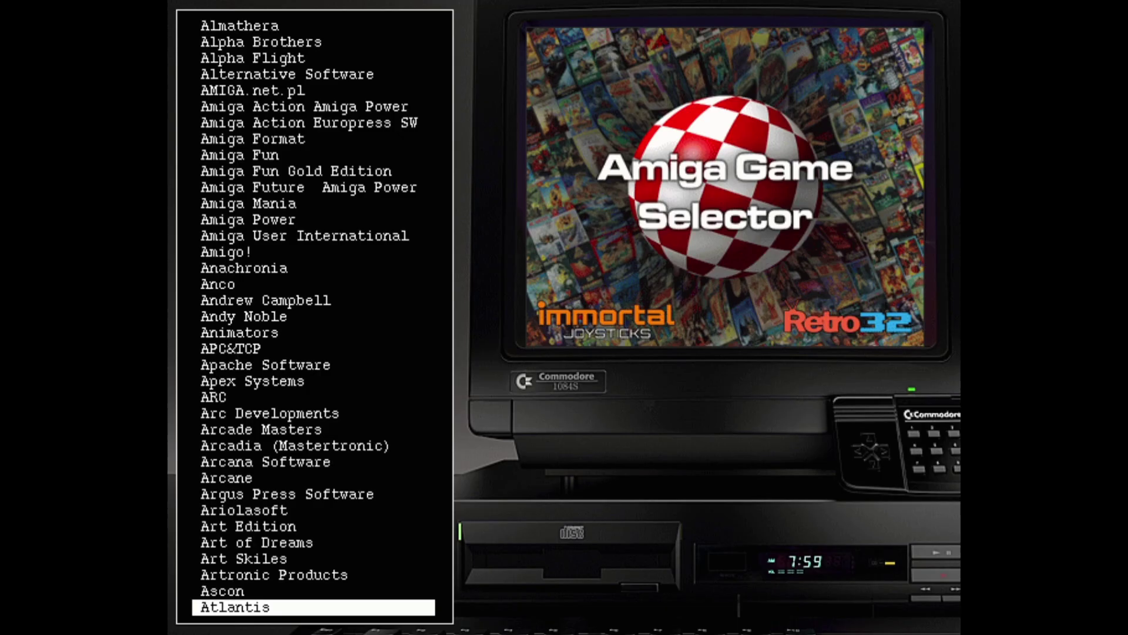
{"action": "key", "text": "Down"}
{"action": "key", "text": "Down"}
{"action": "key", "text": "Down"}
{"action": "key", "text": "Down"}
{"action": "key", "text": "Down"}
{"action": "key", "text": "Down"}
{"action": "key", "text": "Down"}
{"action": "key", "text": "Down"}
{"action": "key", "text": "Down"}
{"action": "key", "text": "Down"}
{"action": "key", "text": "Down"}
{"action": "key", "text": "Down"}
{"action": "key", "text": "Down"}
{"action": "key", "text": "Down"}
{"action": "key", "text": "Down"}
{"action": "key", "text": "Down"}
{"action": "key", "text": "Down"}
{"action": "key", "text": "Down"}
{"action": "key", "text": "Down"}
{"action": "key", "text": "Down"}
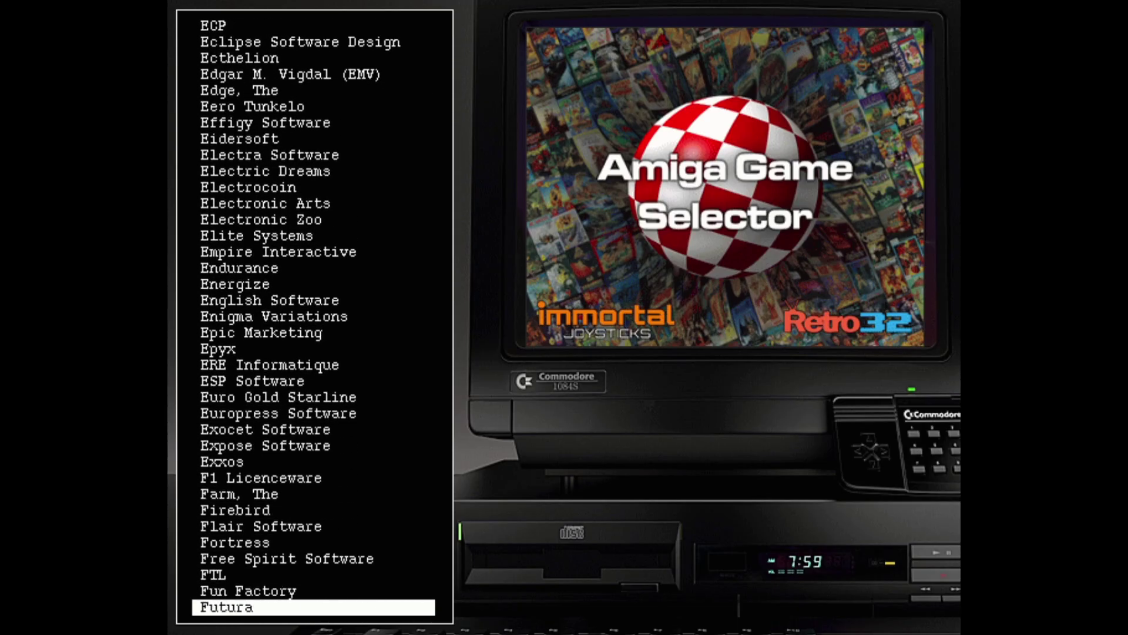
{"action": "key", "text": "Down"}
{"action": "key", "text": "Down"}
{"action": "key", "text": "Down"}
{"action": "key", "text": "Down"}
{"action": "key", "text": "Down"}
{"action": "key", "text": "Down"}
{"action": "key", "text": "Down"}
{"action": "key", "text": "Down"}
{"action": "key", "text": "Down"}
{"action": "key", "text": "Down"}
{"action": "key", "text": "Down"}
{"action": "key", "text": "Down"}
{"action": "key", "text": "Down"}
{"action": "key", "text": "Down"}
{"action": "key", "text": "Down"}
{"action": "key", "text": "Down"}
{"action": "key", "text": "Down"}
{"action": "key", "text": "Down"}
{"action": "key", "text": "Down"}
{"action": "key", "text": "Down"}
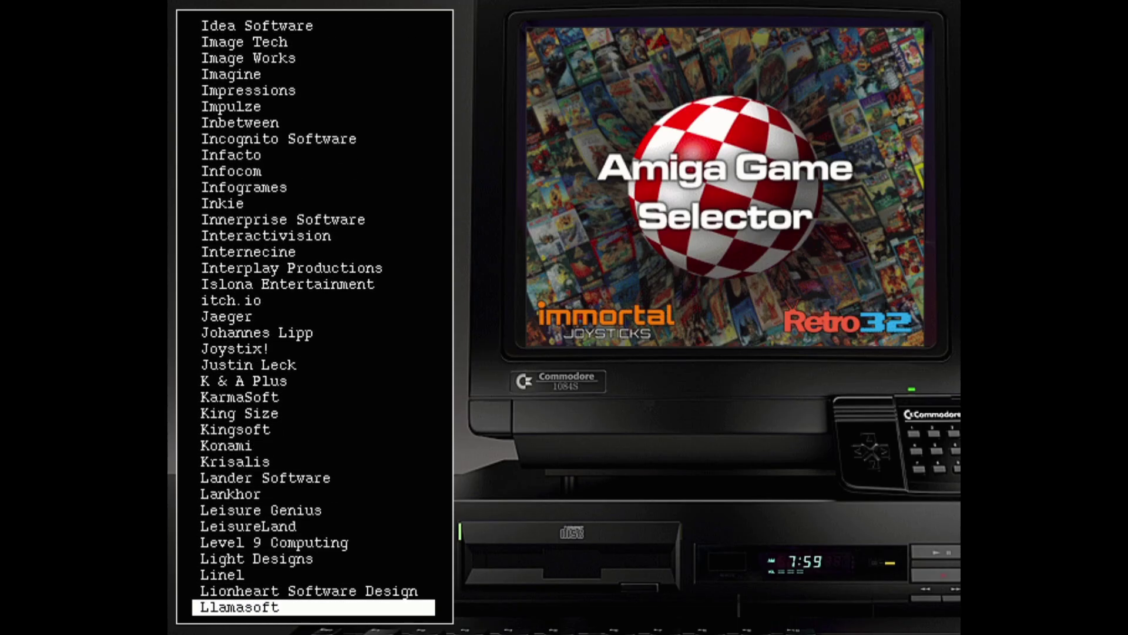
{"action": "key", "text": "Down"}
{"action": "key", "text": "Down"}
{"action": "key", "text": "Down"}
{"action": "key", "text": "Down"}
{"action": "key", "text": "Down"}
{"action": "key", "text": "Down"}
{"action": "key", "text": "Down"}
{"action": "key", "text": "Down"}
{"action": "key", "text": "Down"}
{"action": "key", "text": "Down"}
{"action": "key", "text": "Down"}
{"action": "key", "text": "Down"}
{"action": "key", "text": "Down"}
{"action": "key", "text": "Down"}
{"action": "key", "text": "Down"}
{"action": "key", "text": "Down"}
{"action": "key", "text": "Down"}
{"action": "key", "text": "Down"}
{"action": "key", "text": "Down"}
{"action": "key", "text": "Down"}
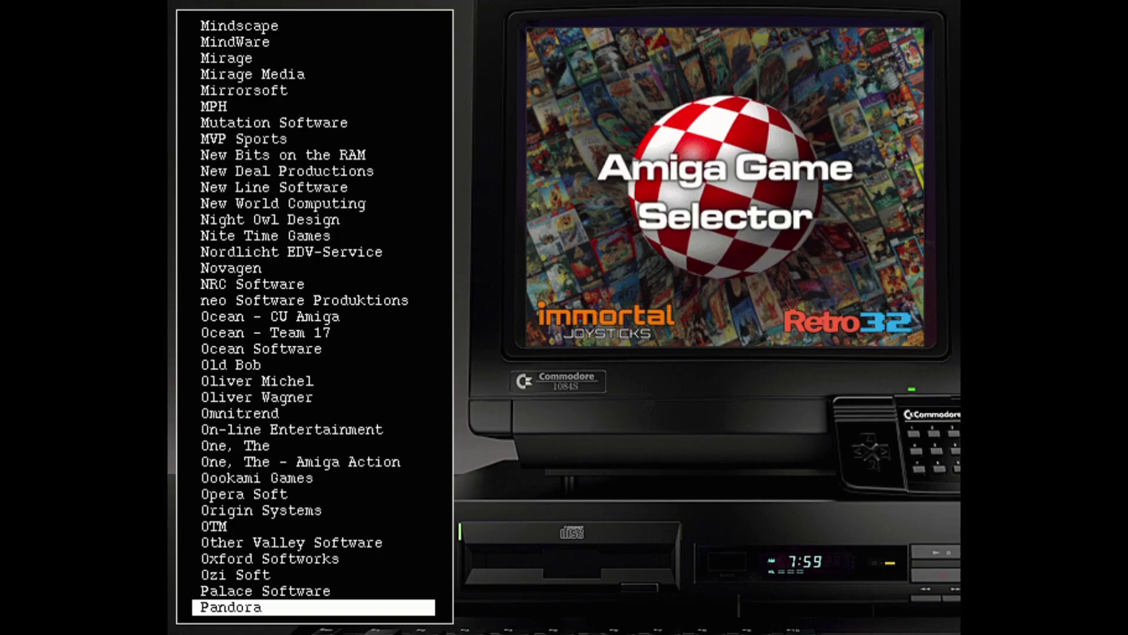
Step: Go back up the publisher list from Pandora to the Ocean Software entry
{"action": "key", "text": "Up"}
{"action": "key", "text": "Up"}
{"action": "key", "text": "Up"}
{"action": "key", "text": "Up"}
{"action": "key", "text": "Up"}
{"action": "key", "text": "Up"}
{"action": "key", "text": "Up"}
{"action": "key", "text": "Up"}
{"action": "key", "text": "Up"}
{"action": "key", "text": "Up"}
{"action": "key", "text": "Up"}
{"action": "key", "text": "Up"}
{"action": "key", "text": "Up"}
{"action": "key", "text": "Up"}
{"action": "key", "text": "Up"}
{"action": "key", "text": "Up"}
{"action": "key", "text": "Up"}
{"action": "key", "text": "Up"}
{"action": "key", "text": "Up"}
{"action": "key", "text": "Up"}
{"action": "key", "text": "Down"}
{"action": "key", "text": "Down"}
{"action": "key", "text": "Down"}
{"action": "key", "text": "Down"}
{"action": "key", "text": "Down"}
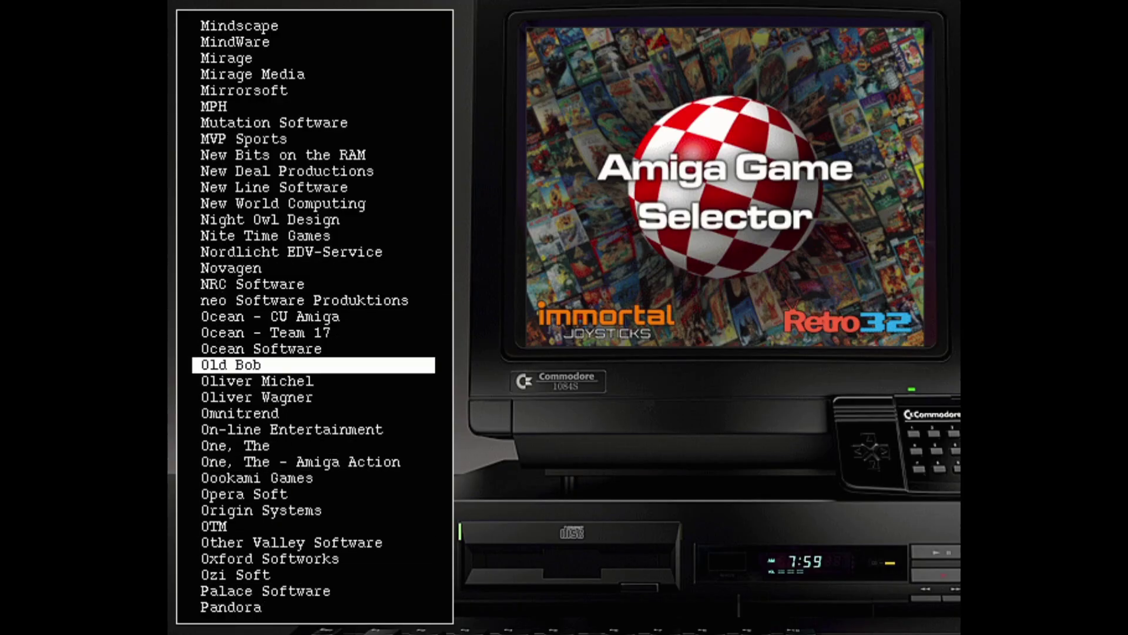
{"action": "key", "text": "Up"}
Step: Open Psytronik Software from the publisher list and preview the screenshot of StarQuake
{"action": "key", "text": "Down"}
{"action": "key", "text": "Down"}
{"action": "key", "text": "Down"}
{"action": "key", "text": "Down"}
{"action": "key", "text": "Down"}
{"action": "key", "text": "Down"}
{"action": "key", "text": "Down"}
{"action": "key", "text": "Down"}
{"action": "key", "text": "Down"}
{"action": "key", "text": "Down"}
{"action": "key", "text": "Down"}
{"action": "key", "text": "Down"}
{"action": "key", "text": "Down"}
{"action": "key", "text": "Down"}
{"action": "key", "text": "Down"}
{"action": "key", "text": "Down"}
{"action": "key", "text": "Down"}
{"action": "key", "text": "Down"}
{"action": "key", "text": "Down"}
{"action": "key", "text": "Down"}
{"action": "key", "text": "Down"}
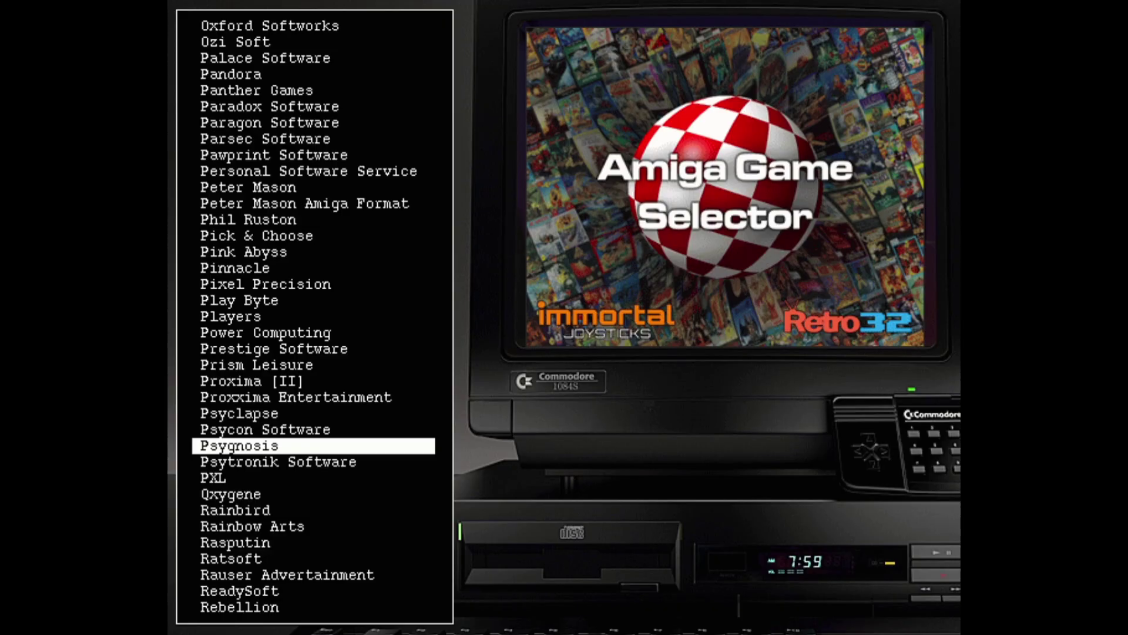
{"action": "key", "text": "Down"}
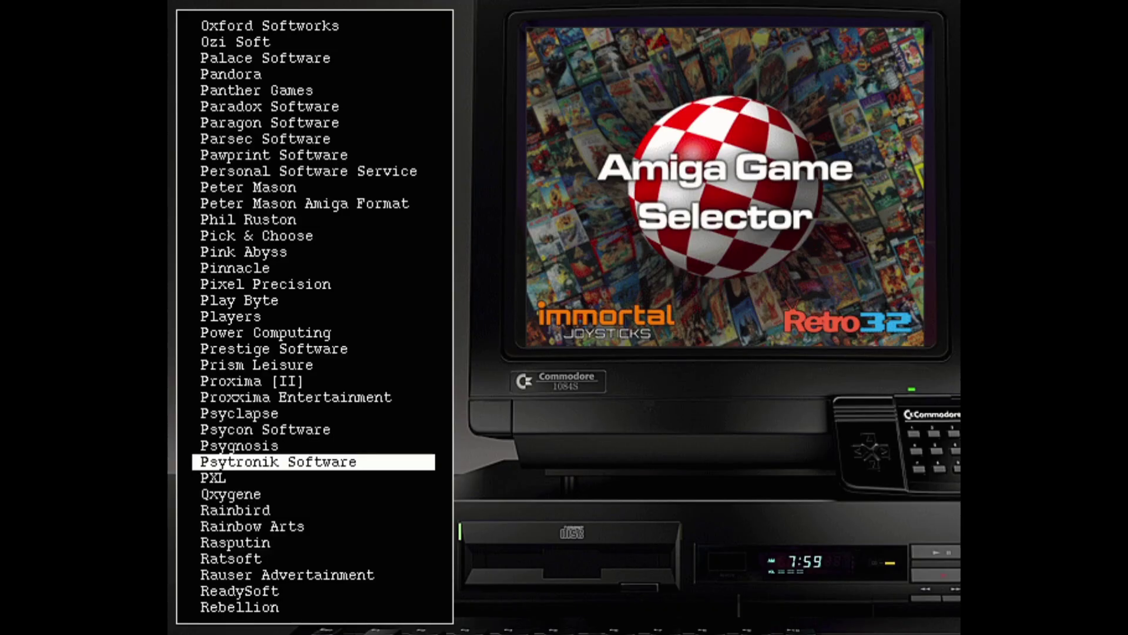
{"action": "key", "text": "Return"}
{"action": "key", "text": "Down"}
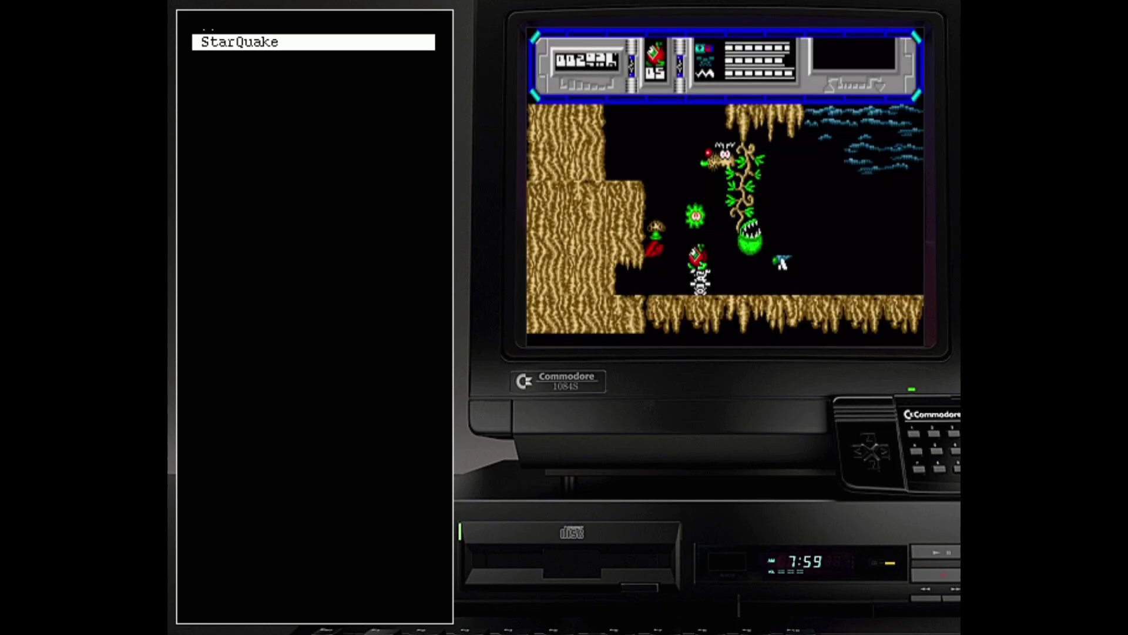
Step: Leave the Psytronik Software and publisher lists and open Games - By System from the main menu
{"action": "key", "text": "Up"}
{"action": "key", "text": "Return"}
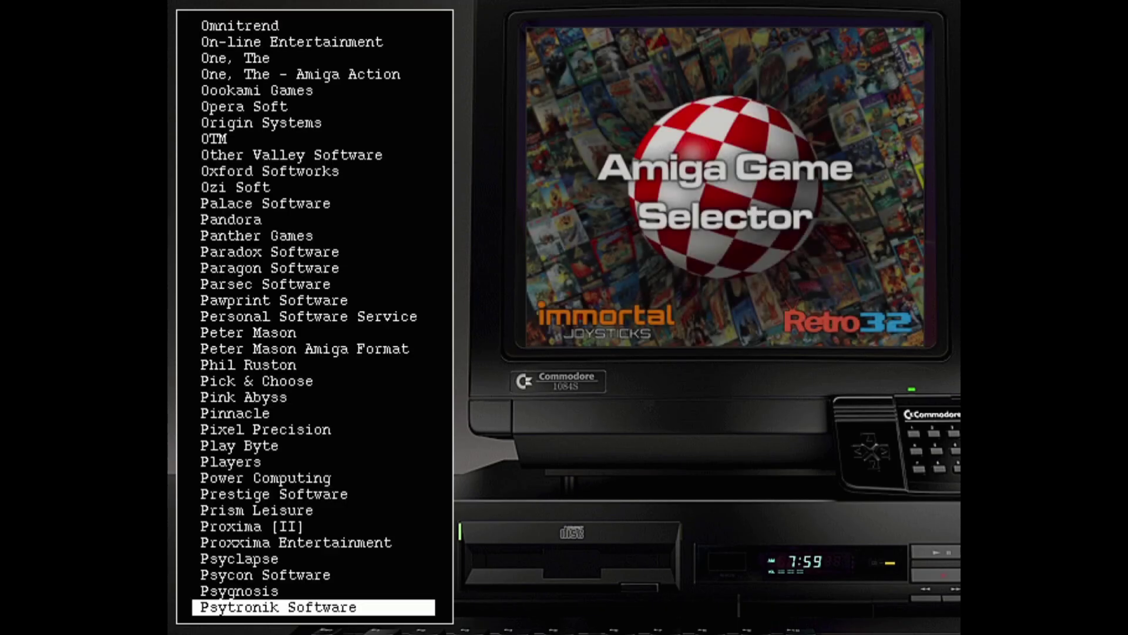
{"action": "key", "text": "BackSpace"}
{"action": "key", "text": "Return"}
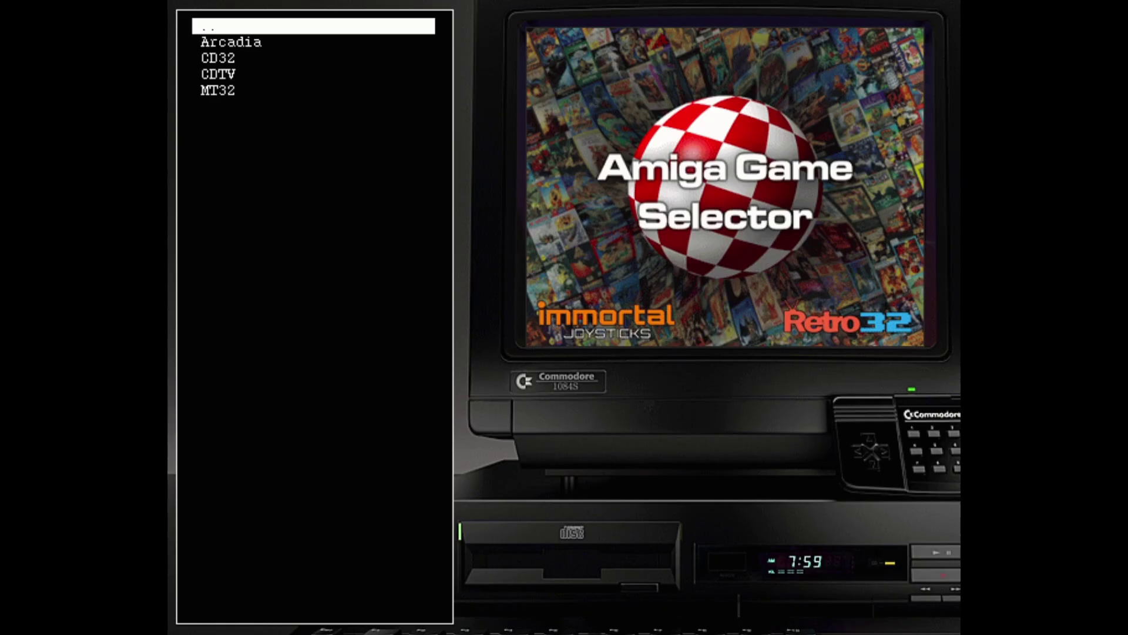
Step: Open the CD32 system list and browse the previews of A.T.R. CD32, Akira CD32 and Alfred Chicken CD32
{"action": "key", "text": "Down"}
{"action": "key", "text": "Down"}
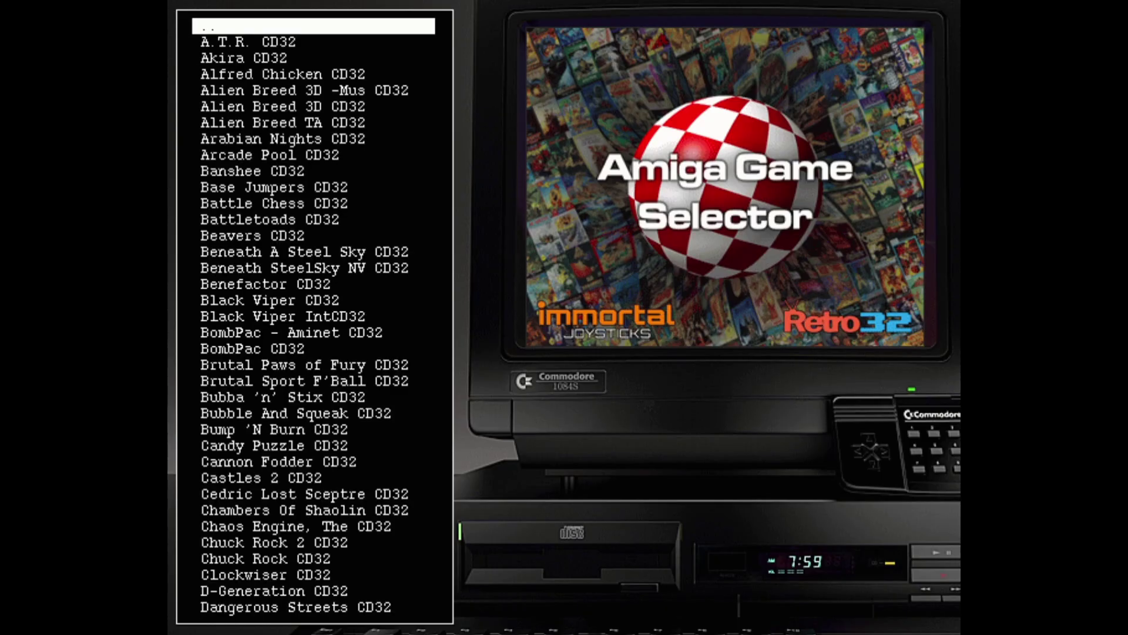
{"action": "left_click", "coordinate": [247, 41]}
{"action": "left_click", "coordinate": [244, 58]}
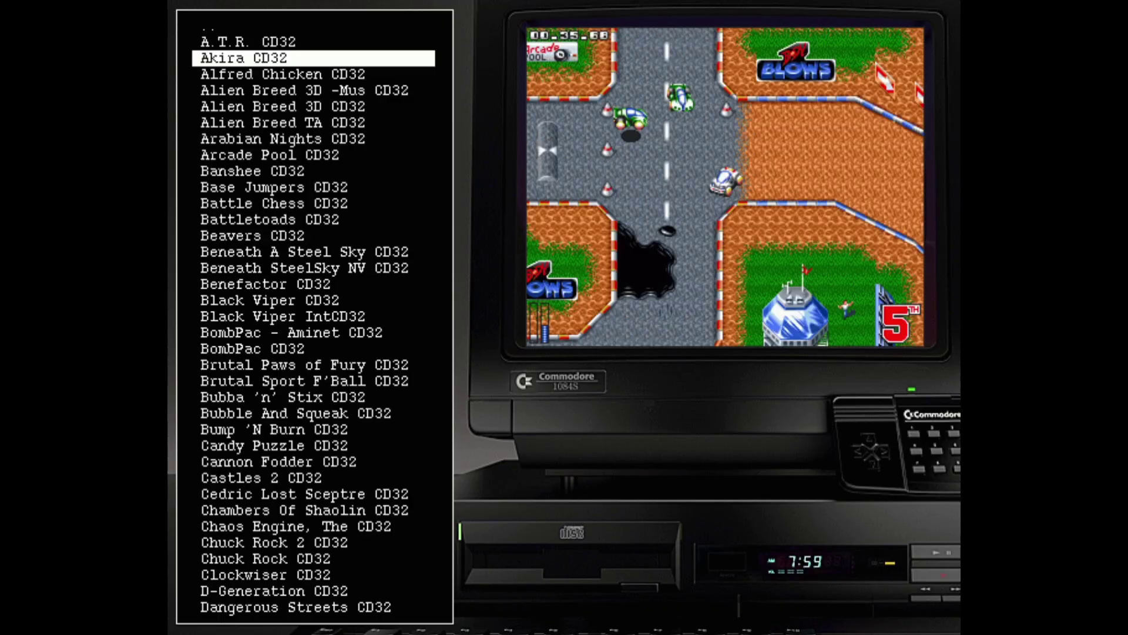
{"action": "left_click", "coordinate": [283, 74]}
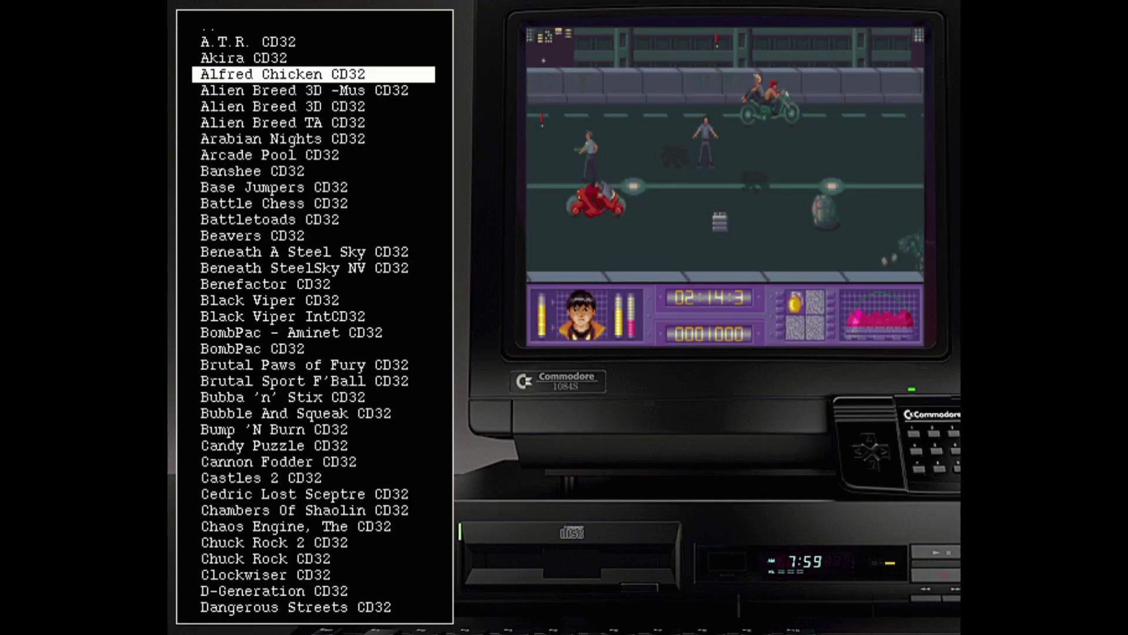
Step: Browse the CD32 game list past Alien Breed 3D CD32 down to the Humans entries and return to the system list
{"action": "left_click", "coordinate": [274, 203]}
{"action": "left_click", "coordinate": [282, 122]}
{"action": "scroll", "coordinate": [314, 317], "scroll_direction": "up", "scroll_amount": 1}
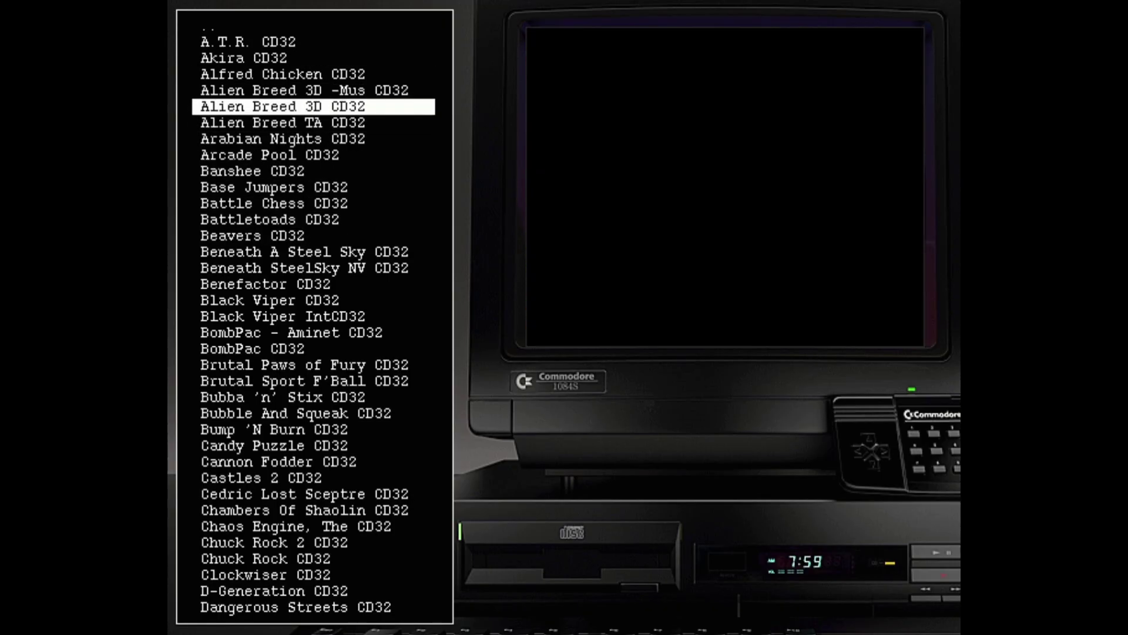
{"action": "scroll", "coordinate": [315, 317], "scroll_direction": "down", "scroll_amount": 20}
{"action": "scroll", "coordinate": [315, 317], "scroll_direction": "up", "scroll_amount": 20}
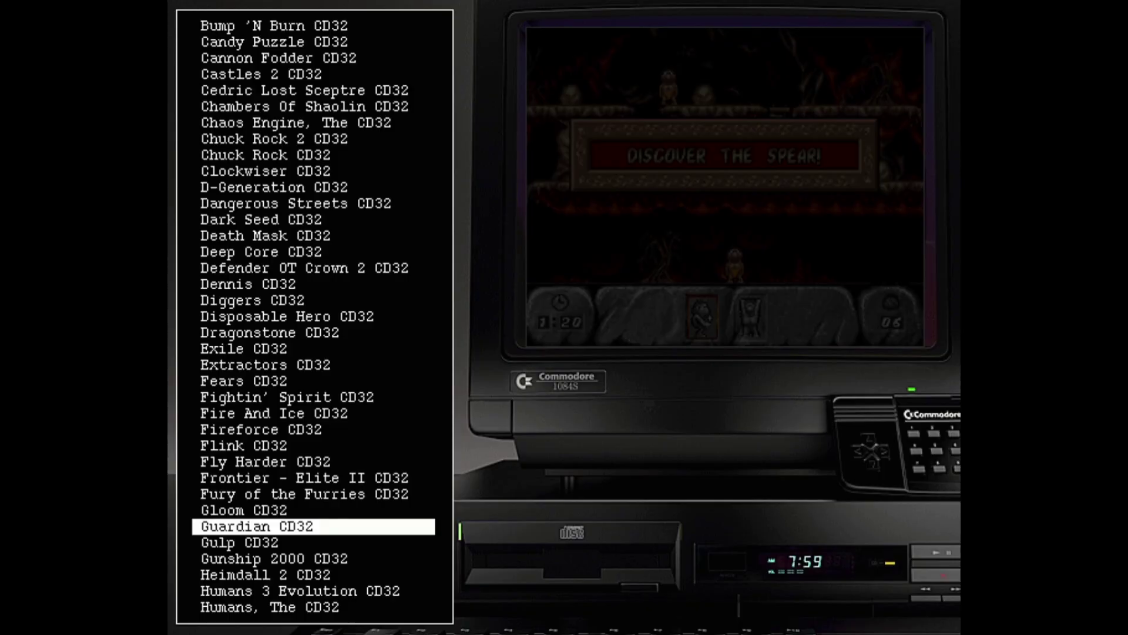
{"action": "key", "text": "Return"}
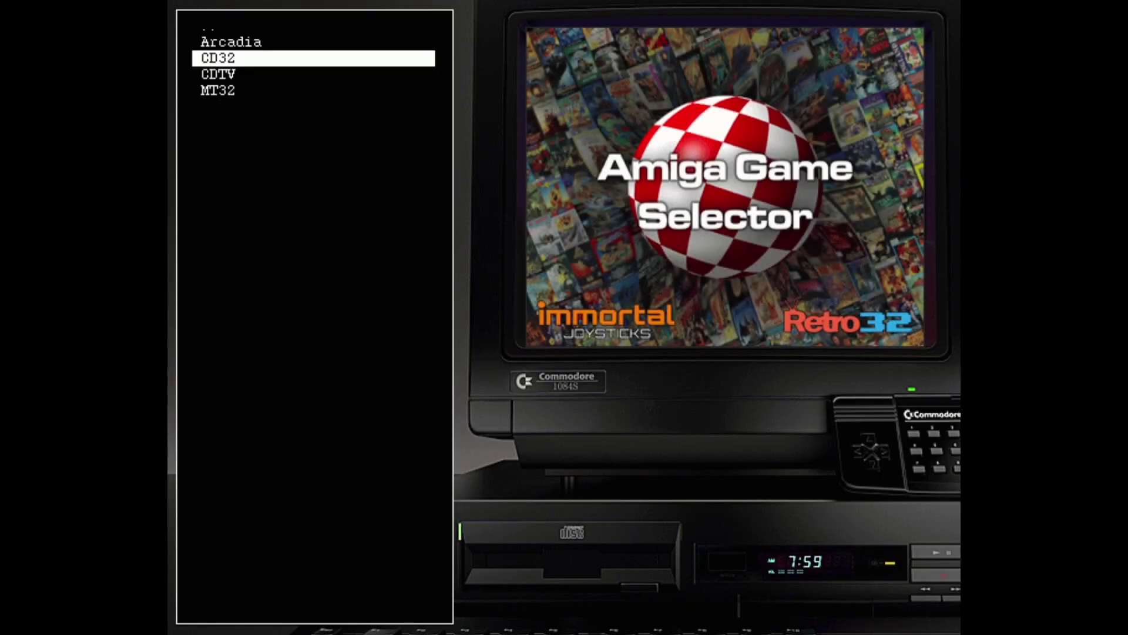
Step: Open the CDTV system list, preview Turrican CDTV and Xenon 2 - Megablast CDTV, and return to the system list
{"action": "scroll", "coordinate": [314, 317], "scroll_direction": "down", "scroll_amount": 1}
{"action": "key", "text": "Return"}
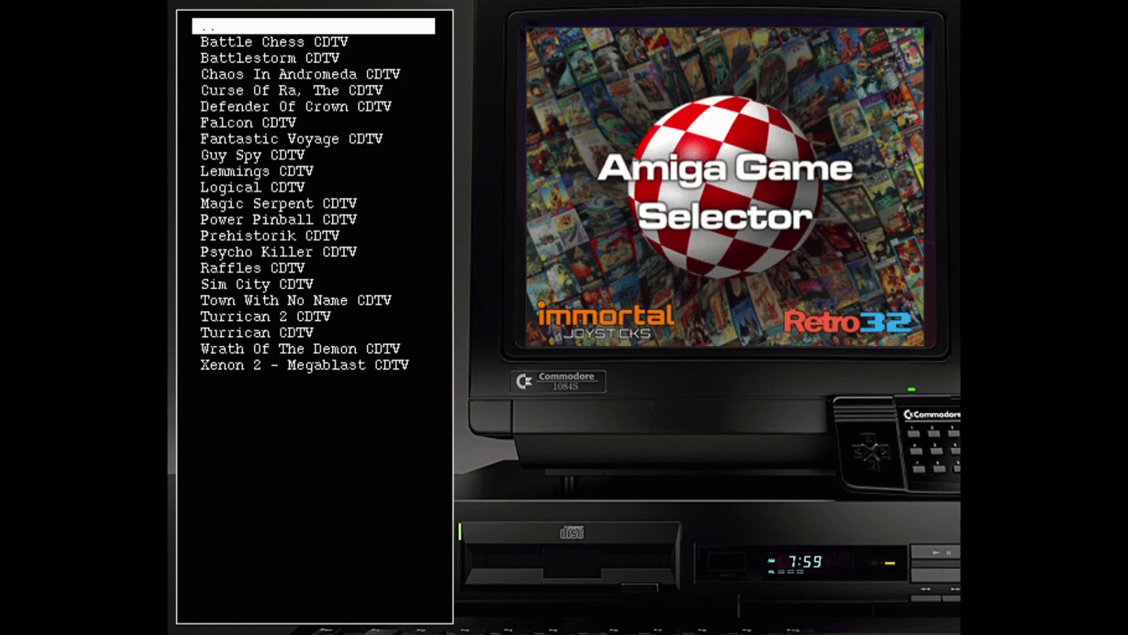
{"action": "scroll", "coordinate": [314, 317], "scroll_direction": "down", "scroll_amount": 2}
{"action": "scroll", "coordinate": [315, 317], "scroll_direction": "down", "scroll_amount": 16}
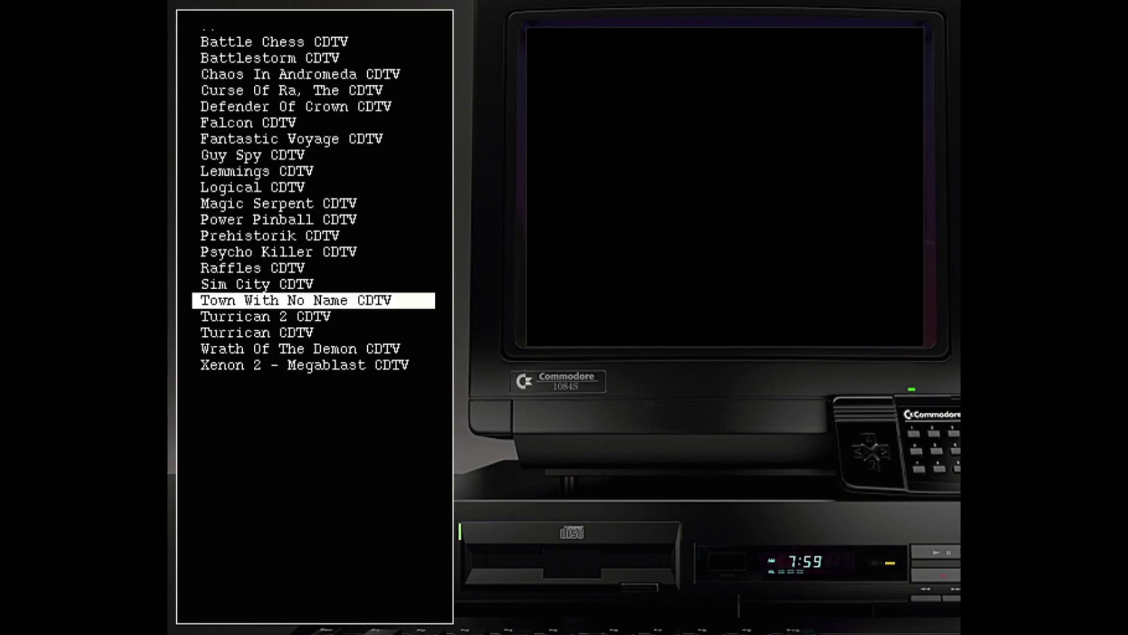
{"action": "scroll", "coordinate": [315, 318], "scroll_direction": "down", "scroll_amount": 1}
{"action": "scroll", "coordinate": [314, 317], "scroll_direction": "down", "scroll_amount": 1}
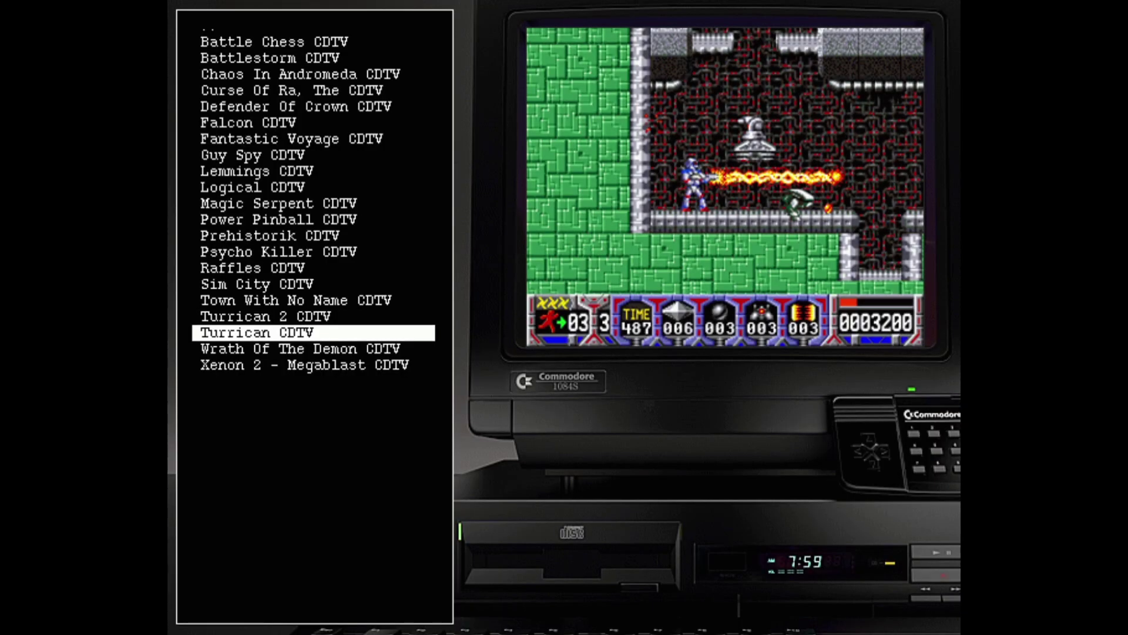
{"action": "scroll", "coordinate": [314, 317], "scroll_direction": "down", "scroll_amount": 2}
{"action": "scroll", "coordinate": [315, 317], "scroll_direction": "up", "scroll_amount": 20}
{"action": "key", "text": "Return"}
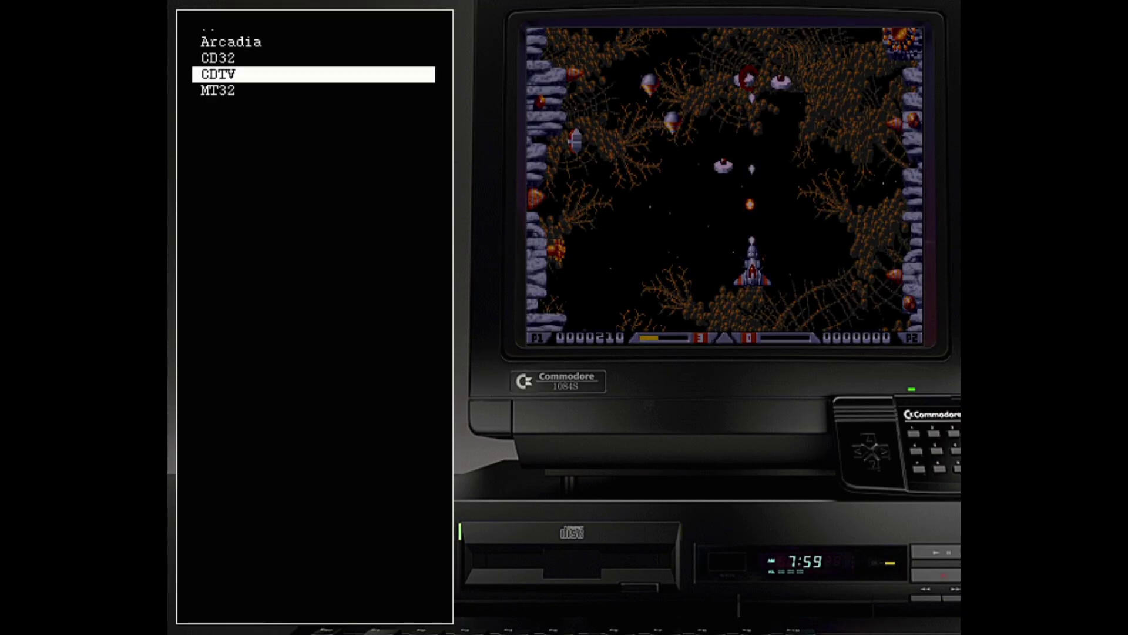
Step: Open the MT32 system list and browse its entries between Castle Dr Brain USMT and Leisure Suit Larry Enh MT
{"action": "scroll", "coordinate": [314, 318], "scroll_direction": "up", "scroll_amount": 1}
{"action": "scroll", "coordinate": [314, 317], "scroll_direction": "down", "scroll_amount": 2}
{"action": "key", "text": "Return"}
{"action": "scroll", "coordinate": [315, 317], "scroll_direction": "down", "scroll_amount": 3}
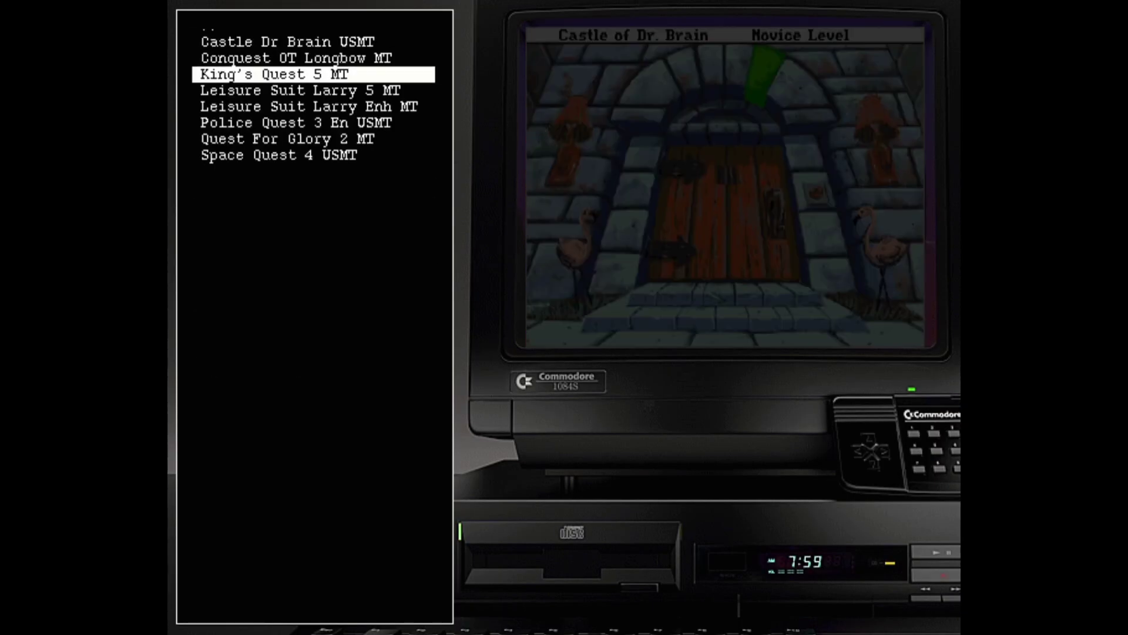
{"action": "scroll", "coordinate": [314, 317], "scroll_direction": "down", "scroll_amount": 2}
{"action": "scroll", "coordinate": [314, 317], "scroll_direction": "up", "scroll_amount": 2}
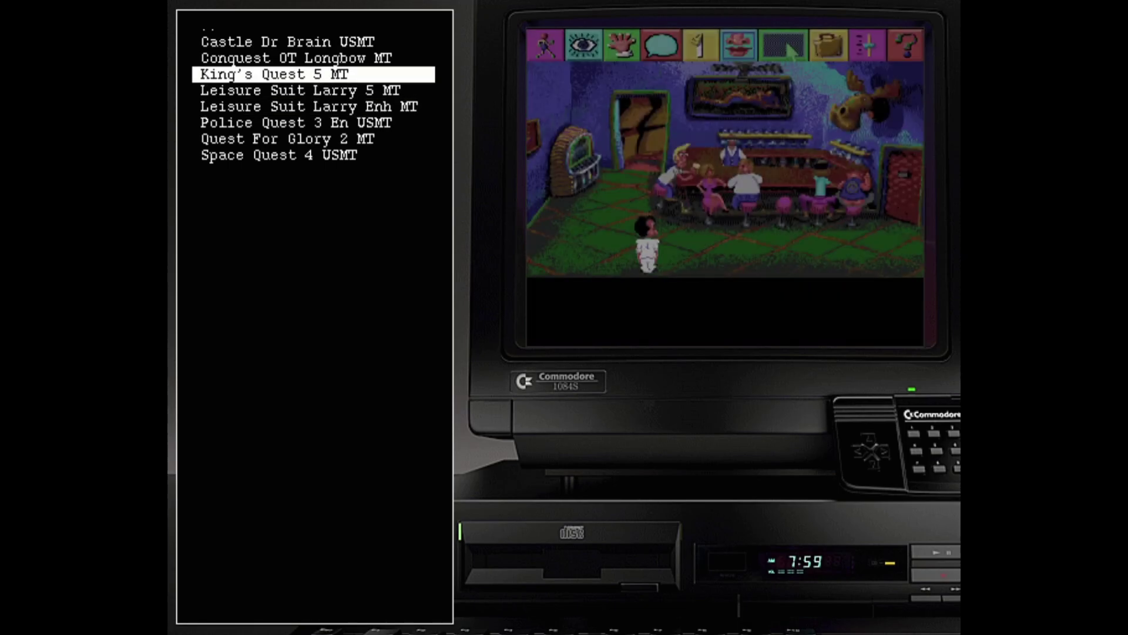
Step: Leave the MT32 and system lists and open Games - By Theme from the main menu
{"action": "key", "text": "Escape"}
{"action": "scroll", "coordinate": [314, 317], "scroll_direction": "down", "scroll_amount": 1}
{"action": "key", "text": "Return"}
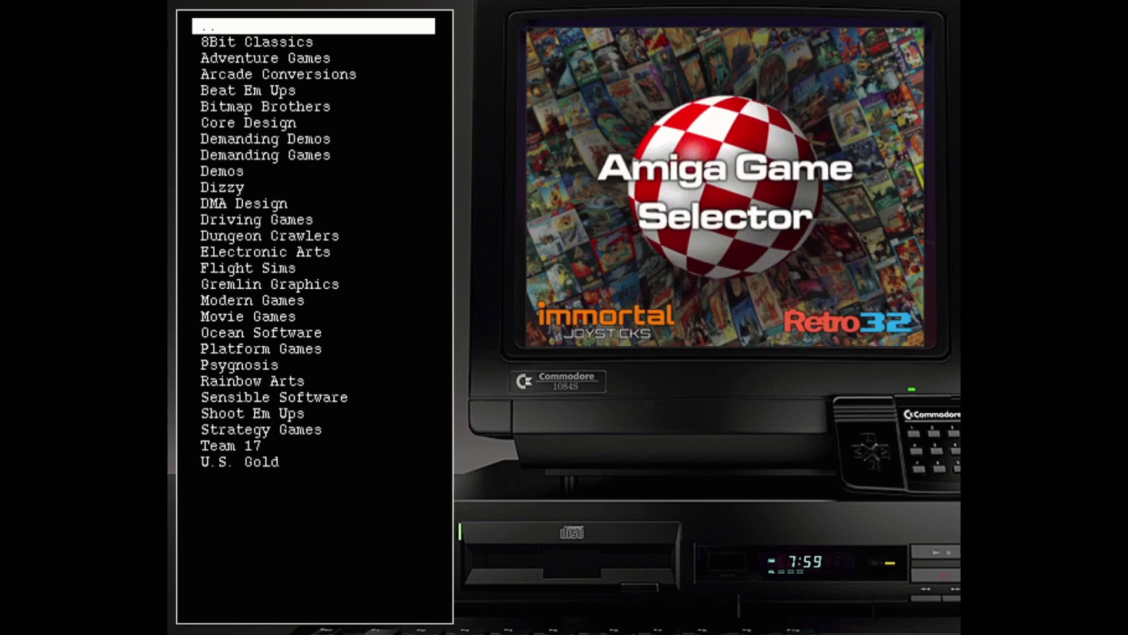
Step: Open Bitmap Brothers from the game theme list and preview the screenshot of Speedball 2
{"action": "scroll", "coordinate": [315, 318], "scroll_direction": "down", "scroll_amount": 5}
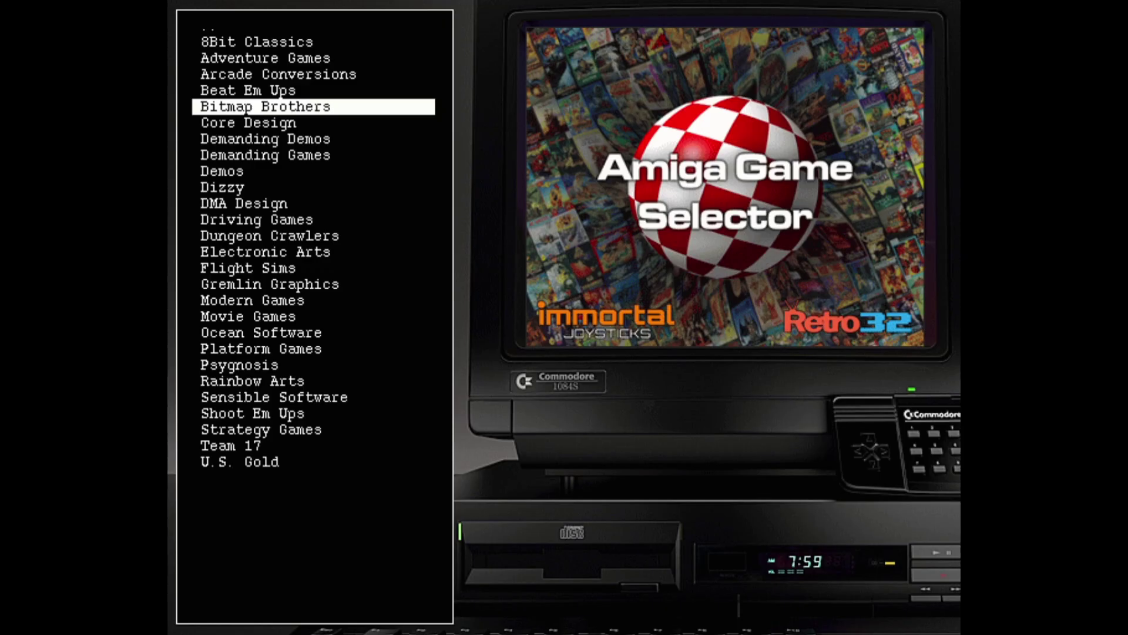
{"action": "key", "text": "Return"}
{"action": "scroll", "coordinate": [315, 317], "scroll_direction": "down", "scroll_amount": 9}
{"action": "scroll", "coordinate": [314, 317], "scroll_direction": "up", "scroll_amount": 9}
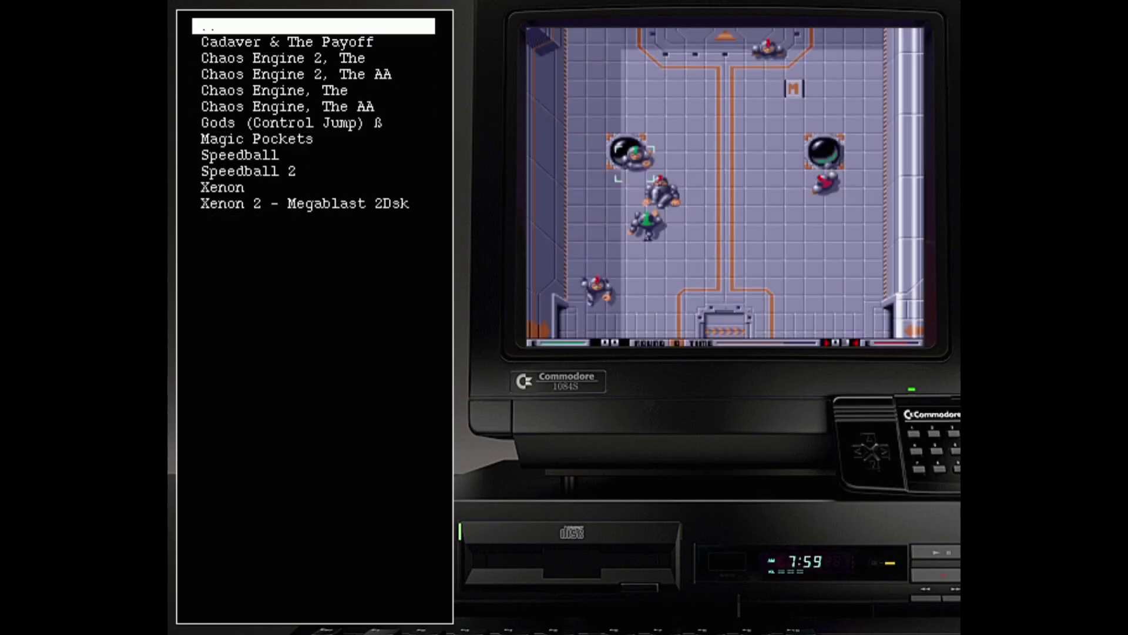
Step: Leave the Bitmap Brothers and game theme lists and open Games - By Year from the main menu
{"action": "key", "text": "Return"}
{"action": "scroll", "coordinate": [314, 318], "scroll_direction": "up", "scroll_amount": 5}
{"action": "key", "text": "Return"}
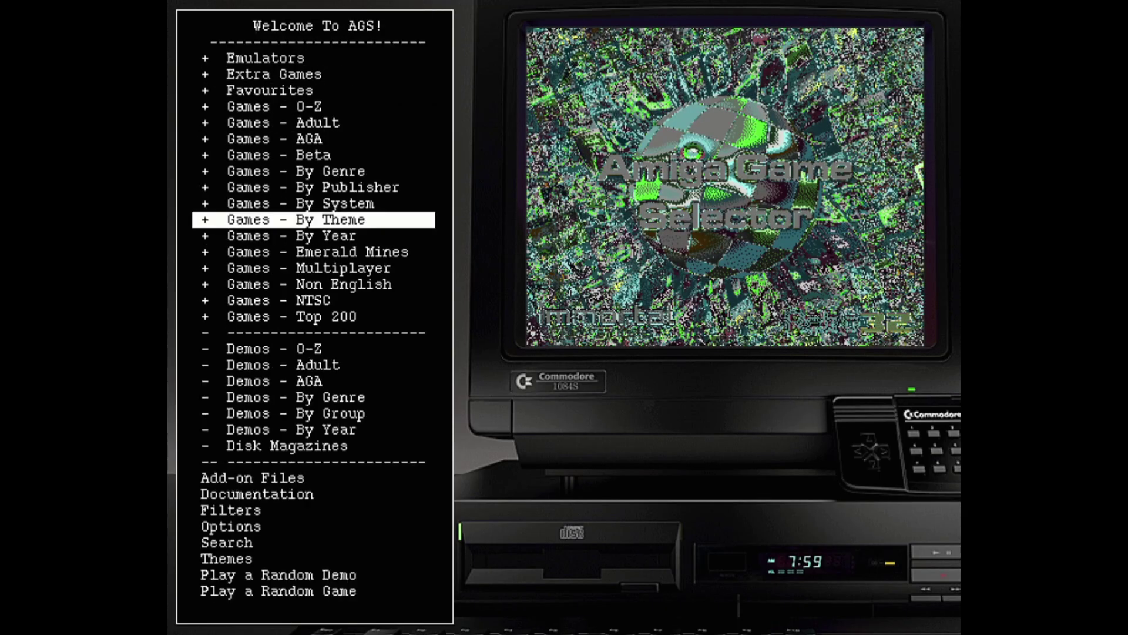
{"action": "scroll", "coordinate": [315, 318], "scroll_direction": "down", "scroll_amount": 1}
{"action": "key", "text": "Return"}
Step: Open the 2024 list, preview the Phoenix entries and go back to the year list
{"action": "scroll", "coordinate": [315, 317], "scroll_direction": "down", "scroll_amount": 20}
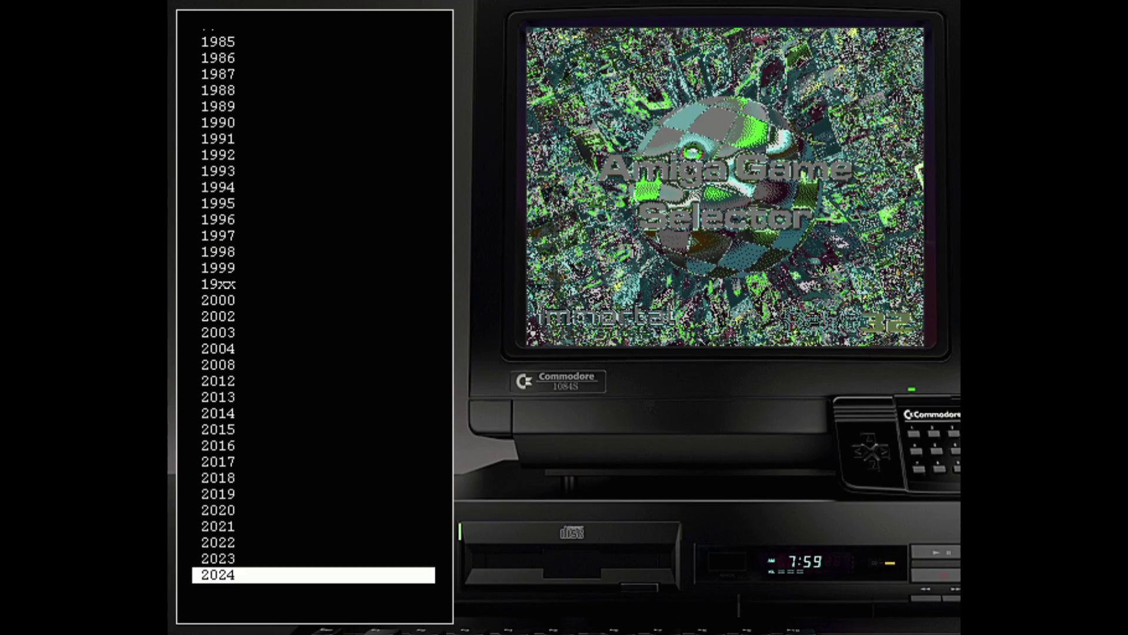
{"action": "key", "text": "Return"}
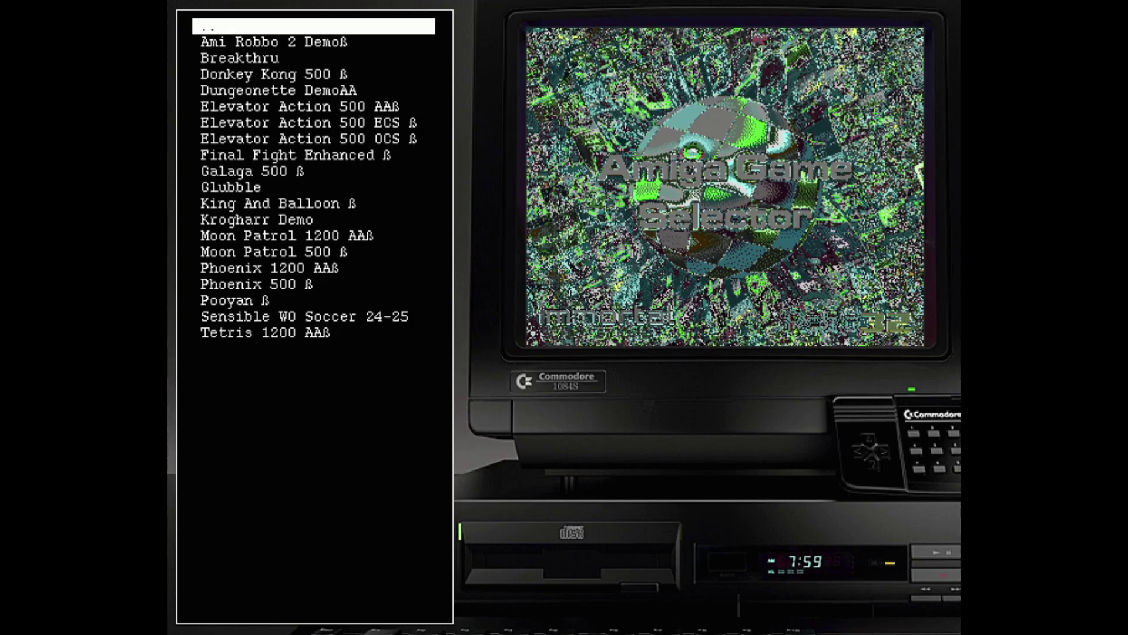
{"action": "scroll", "coordinate": [315, 318], "scroll_direction": "down", "scroll_amount": 15}
{"action": "scroll", "coordinate": [314, 317], "scroll_direction": "up", "scroll_amount": 1}
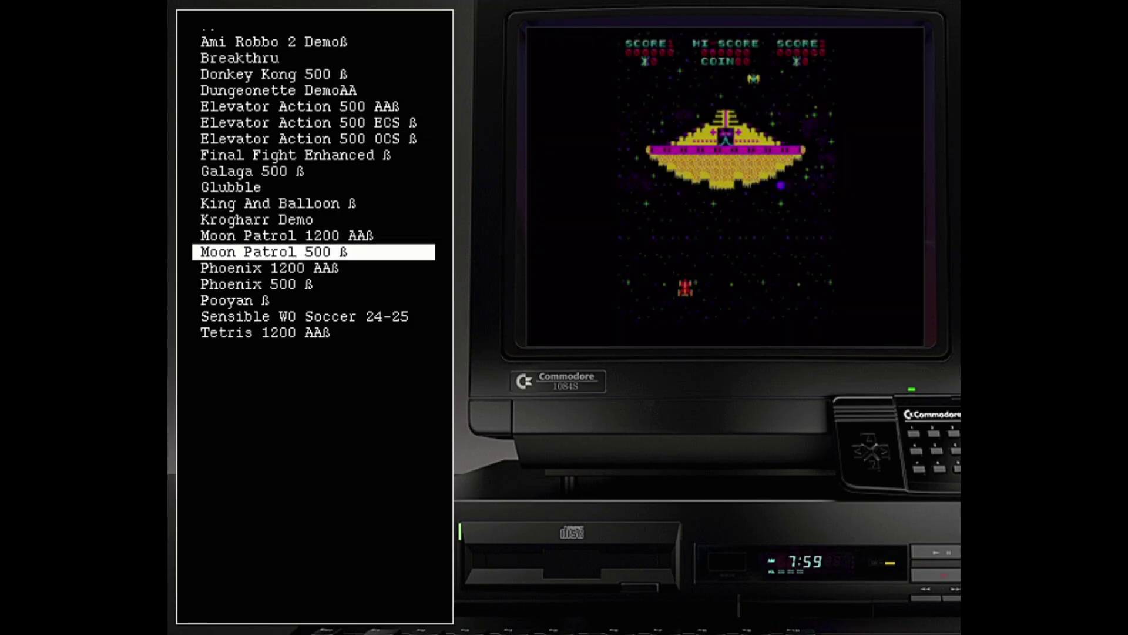
{"action": "scroll", "coordinate": [314, 318], "scroll_direction": "up", "scroll_amount": 13}
{"action": "key", "text": "Return"}
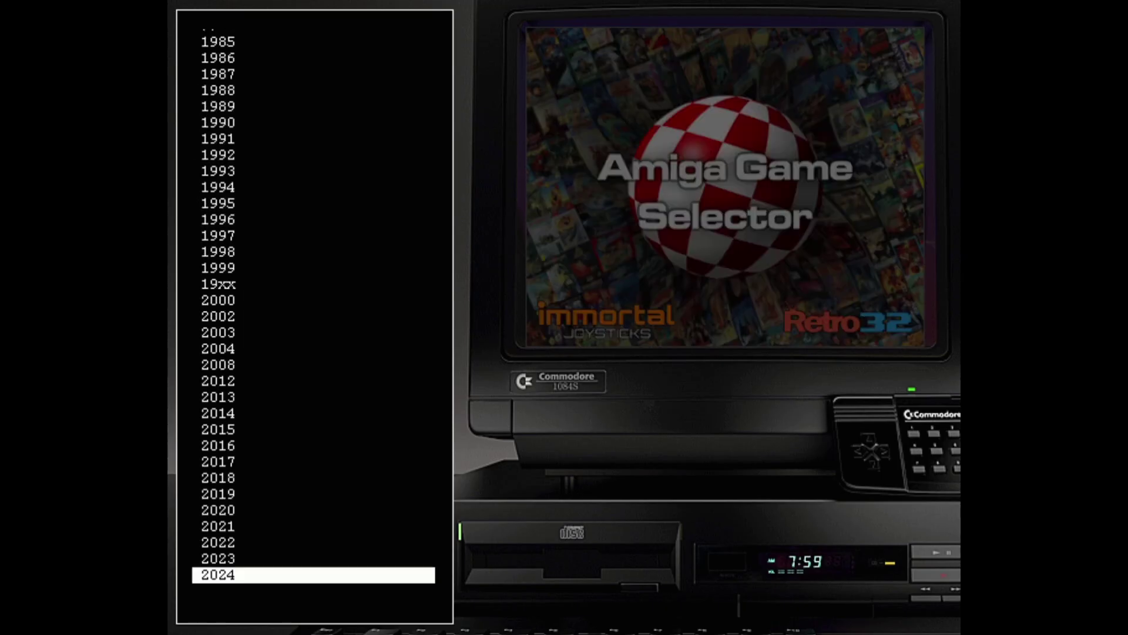
Step: Open the 2023 list, preview the screenshot of Tapper and go back to the year list
{"action": "scroll", "coordinate": [314, 317], "scroll_direction": "up", "scroll_amount": 1}
{"action": "key", "text": "Return"}
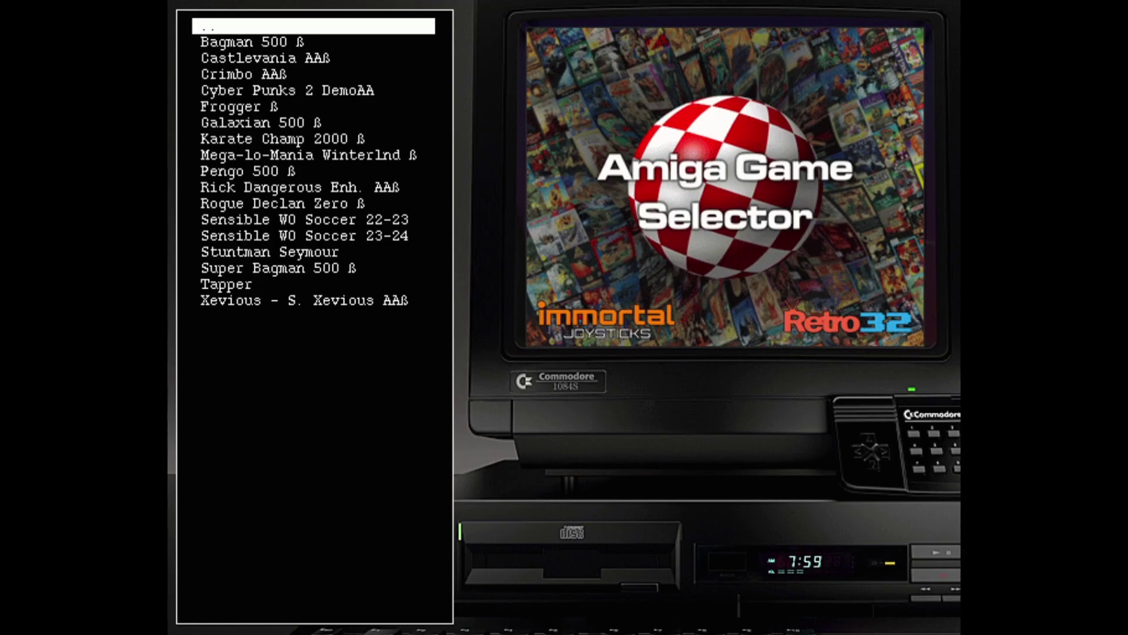
{"action": "scroll", "coordinate": [315, 317], "scroll_direction": "down", "scroll_amount": 16}
{"action": "scroll", "coordinate": [314, 317], "scroll_direction": "up", "scroll_amount": 16}
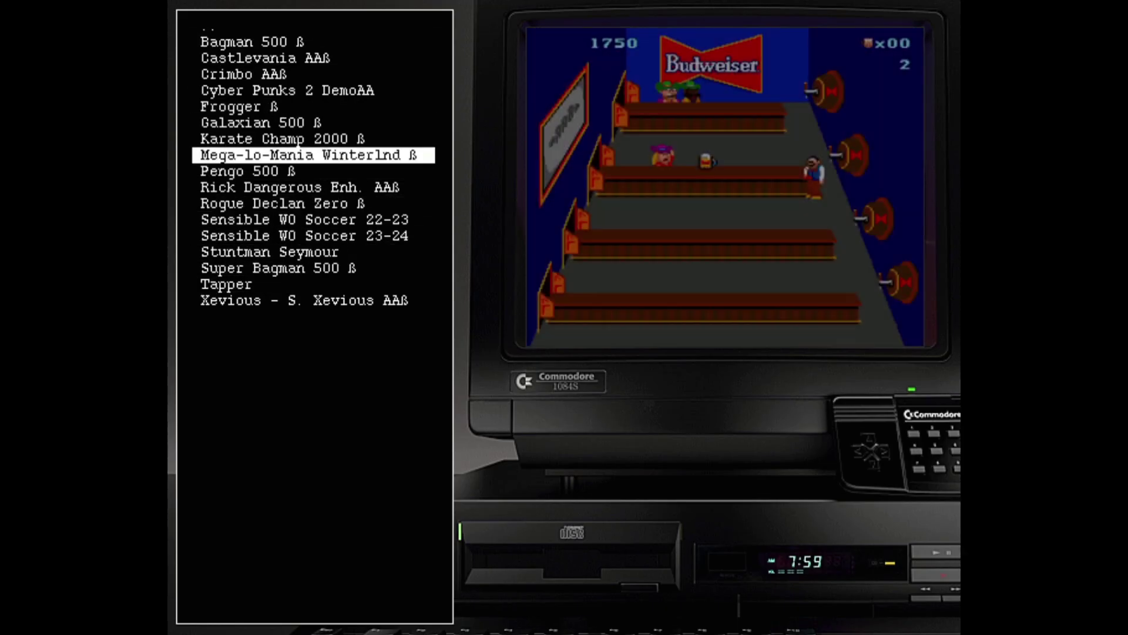
{"action": "key", "text": "Return"}
Step: Open the 2022 list, preview Turrican 2 AAß and return to the main menu
{"action": "key", "text": "Return"}
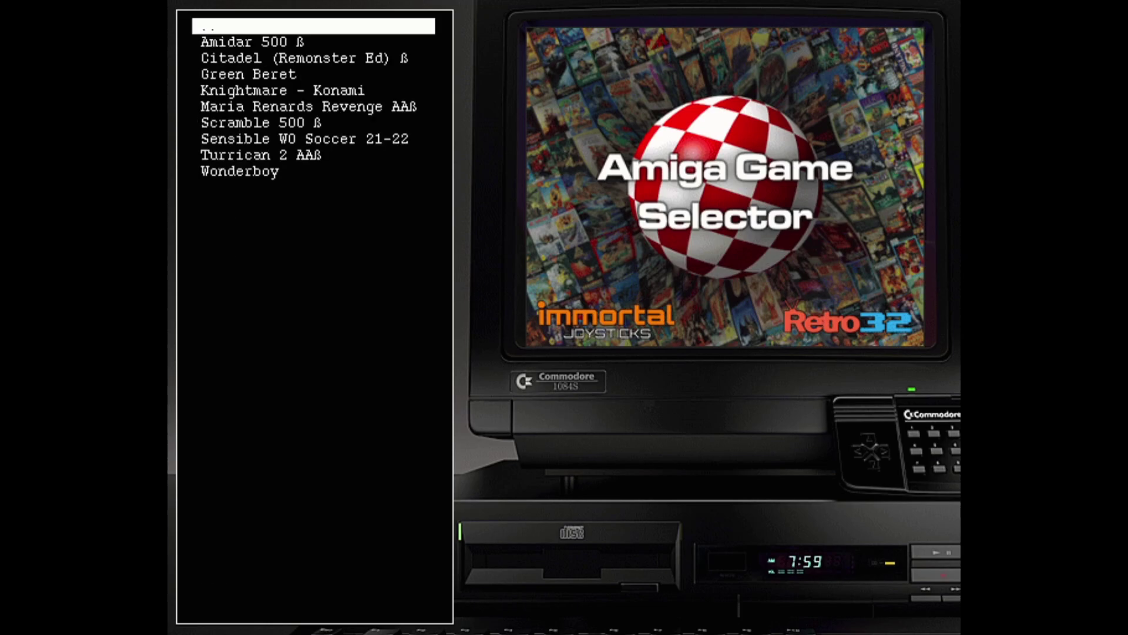
{"action": "scroll", "coordinate": [315, 318], "scroll_direction": "up", "scroll_amount": 2}
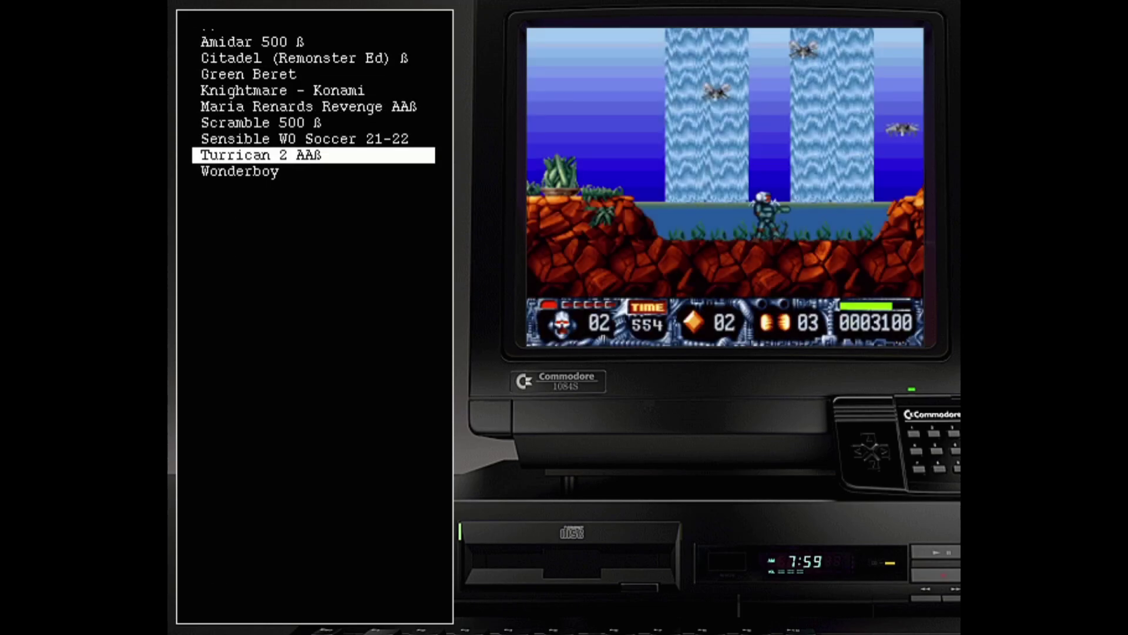
{"action": "scroll", "coordinate": [314, 317], "scroll_direction": "up", "scroll_amount": 8}
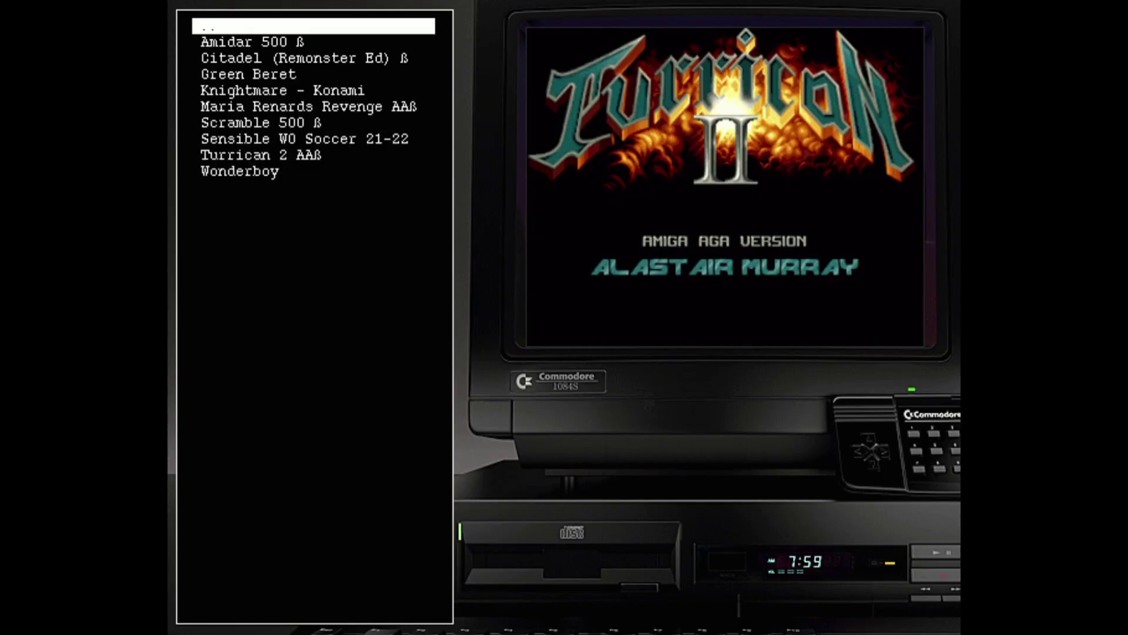
{"action": "key", "text": "Return"}
{"action": "key", "text": "Escape"}
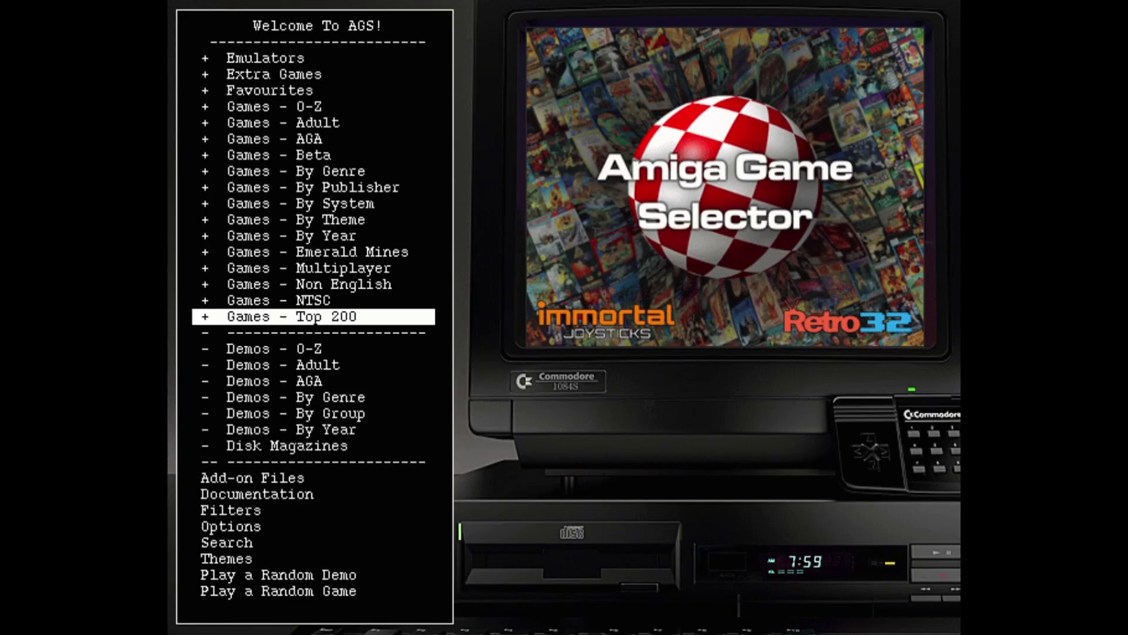
Step: Open Games - Top 200, preview Addams Family and browse down to the preview of Apidya - Kaiko
{"action": "key", "text": "Return"}
{"action": "left_click", "coordinate": [314, 41]}
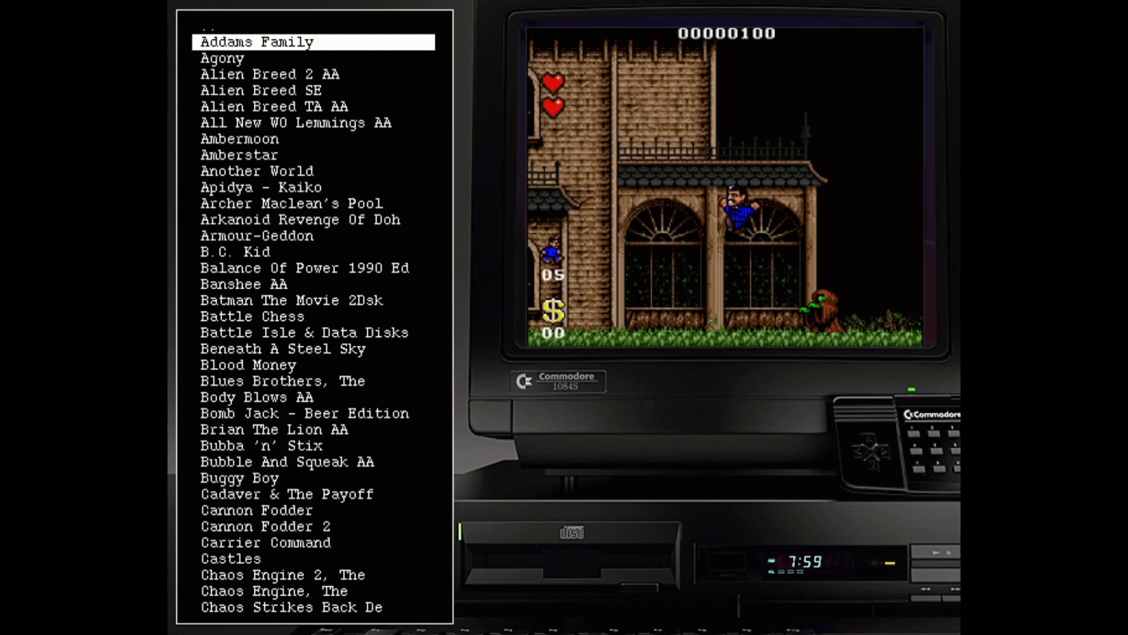
{"action": "key", "text": "Down"}
{"action": "key", "text": "Down"}
{"action": "key", "text": "Down"}
{"action": "key", "text": "Down"}
{"action": "key", "text": "Down"}
{"action": "key", "text": "Down"}
{"action": "key", "text": "Down"}
{"action": "key", "text": "Down"}
{"action": "key", "text": "Down"}
{"action": "key", "text": "Down"}
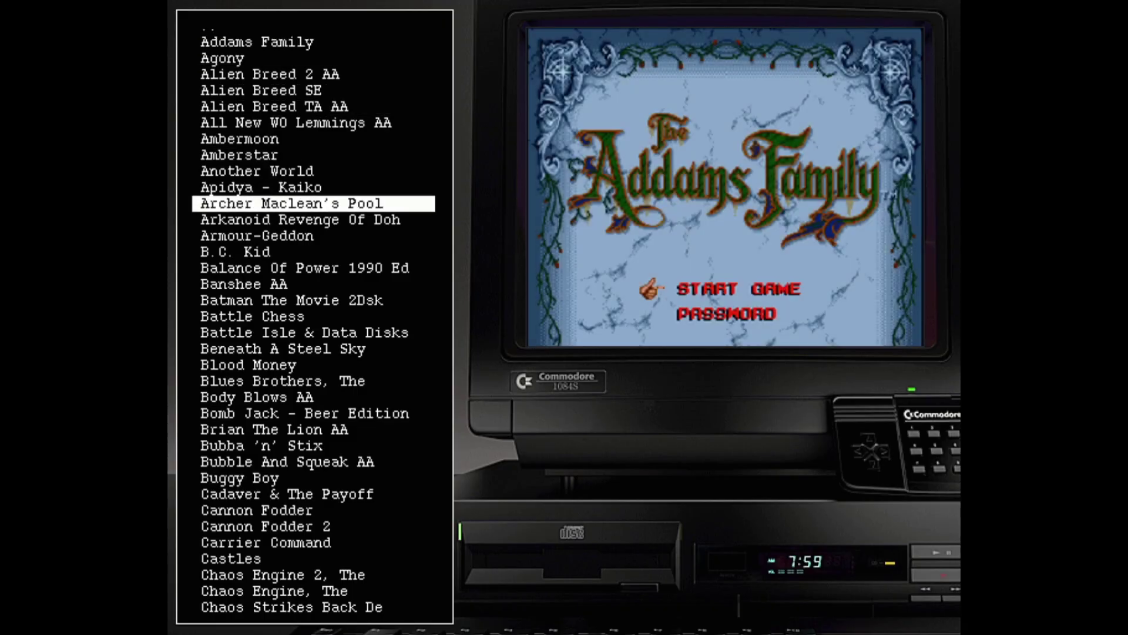
{"action": "key", "text": "Up"}
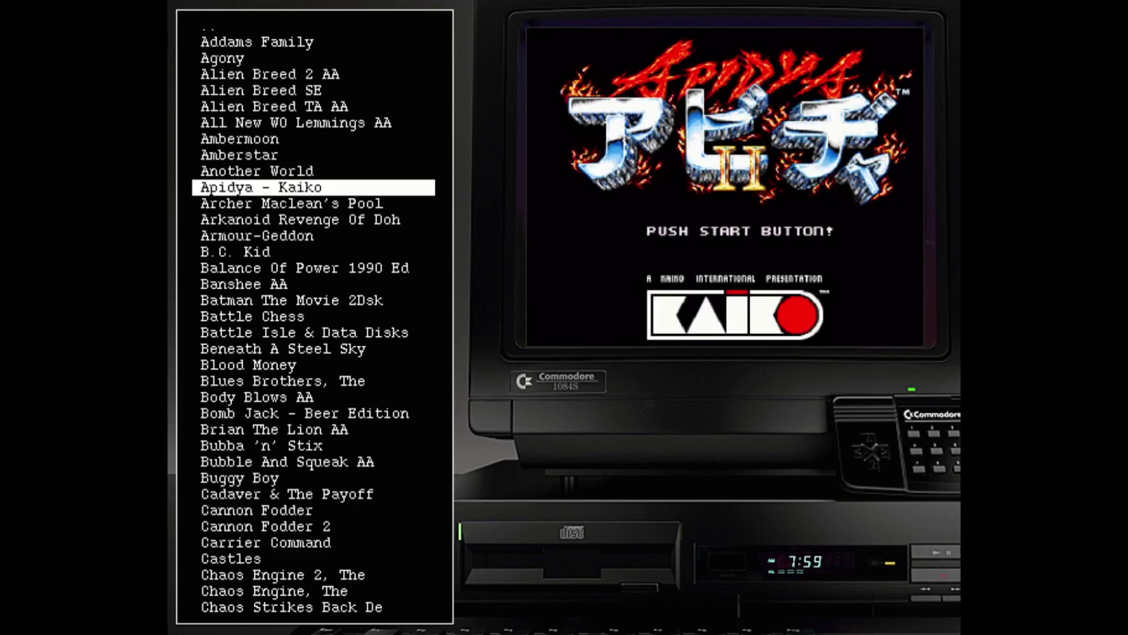
Step: Browse the Top 200 list down to the preview of Beneath A Steel Sky and return to the main menu
{"action": "key", "text": "Down"}
{"action": "key", "text": "Down"}
{"action": "key", "text": "Down"}
{"action": "key", "text": "Down"}
{"action": "key", "text": "Down"}
{"action": "key", "text": "Down"}
{"action": "key", "text": "Down"}
{"action": "key", "text": "Down"}
{"action": "key", "text": "Down"}
{"action": "key", "text": "Down"}
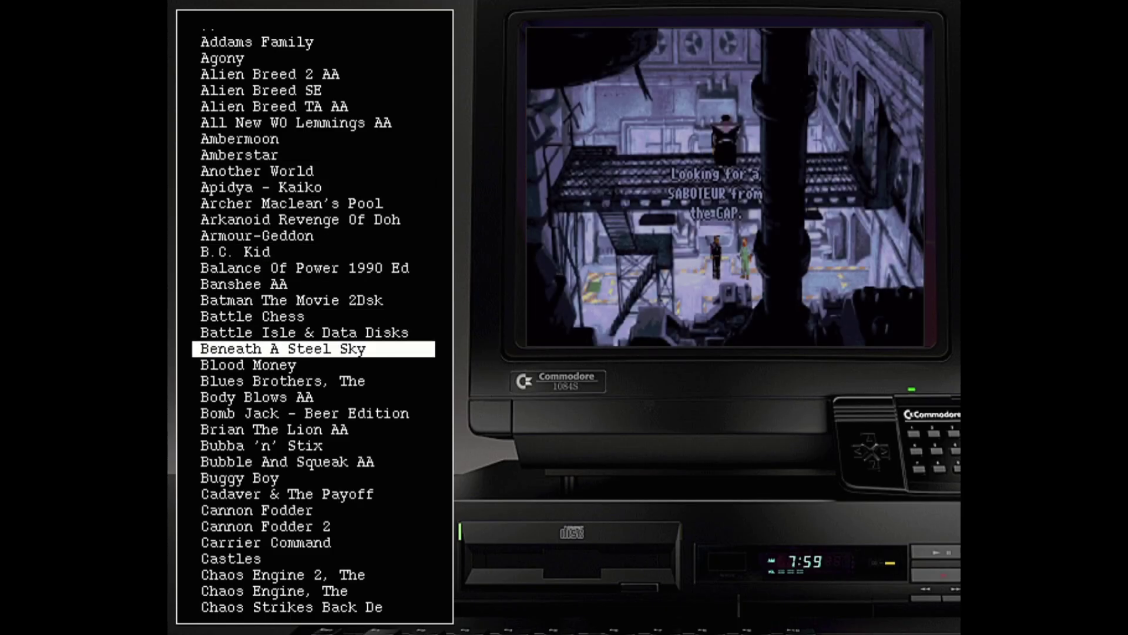
{"action": "key", "text": "Escape"}
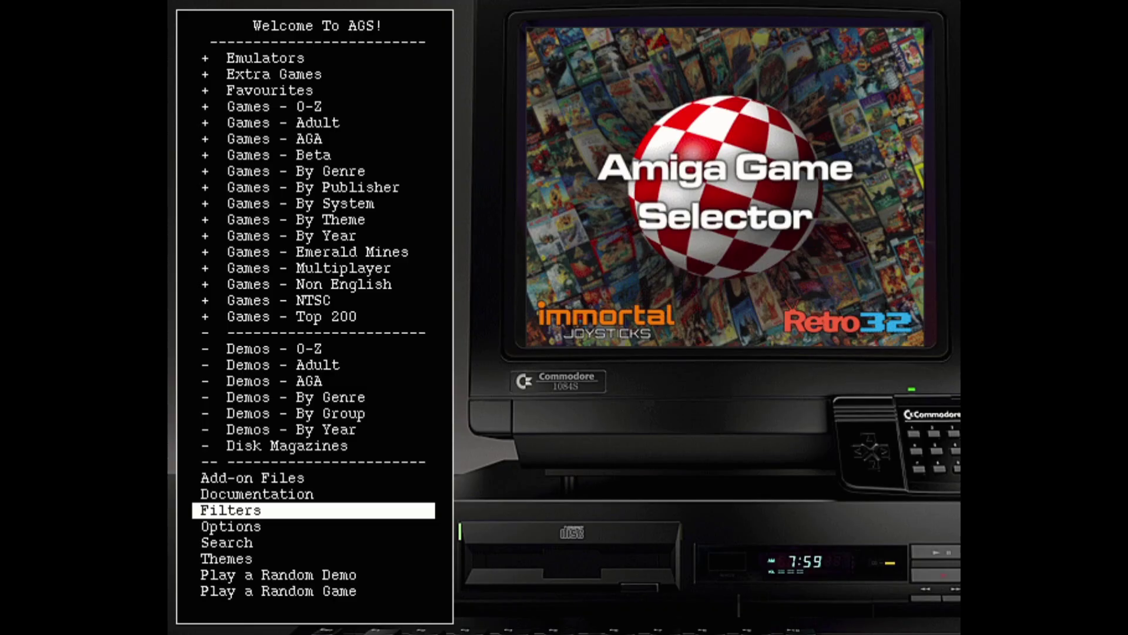
Step: Open Themes from the main menu and highlight the AGS Themes category
{"action": "key", "text": "Down"}
{"action": "key", "text": "Down"}
{"action": "key", "text": "Down"}
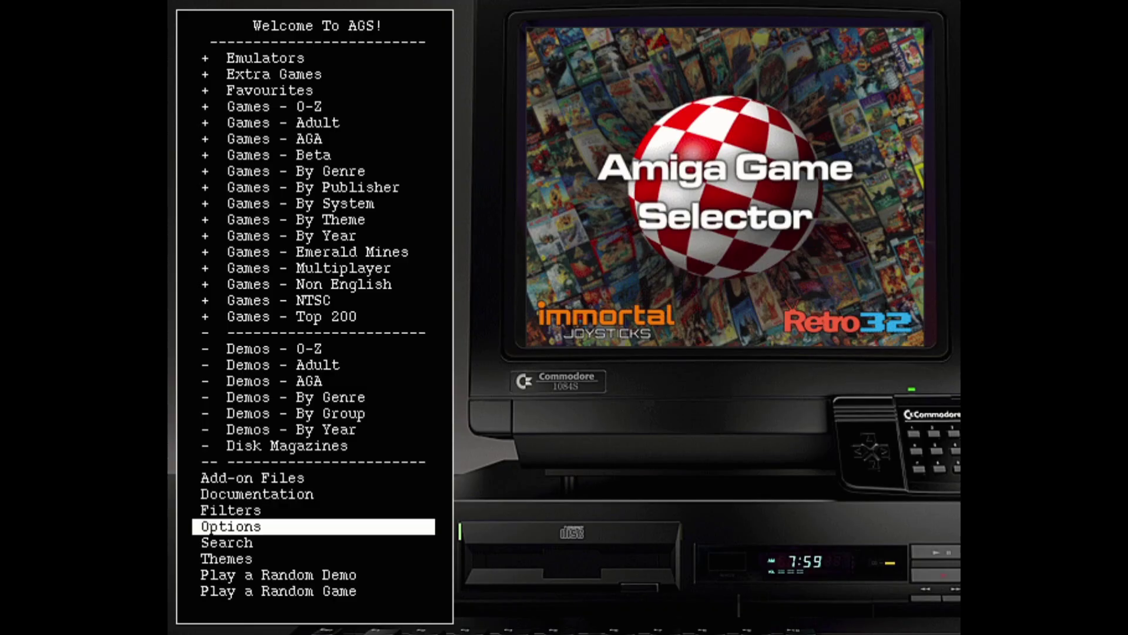
{"action": "key", "text": "Return"}
{"action": "key", "text": "Down"}
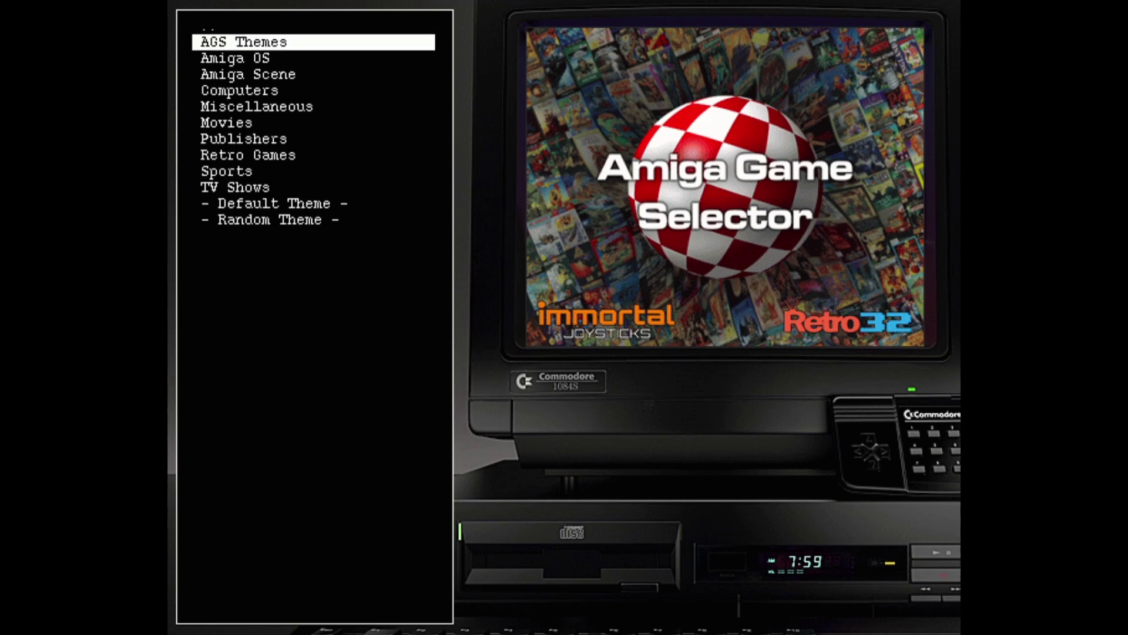
Step: Open AGS Themes, preview the AGS Blue and AGS Brown themes, and apply the AGS Cream theme
{"action": "key", "text": "Return"}
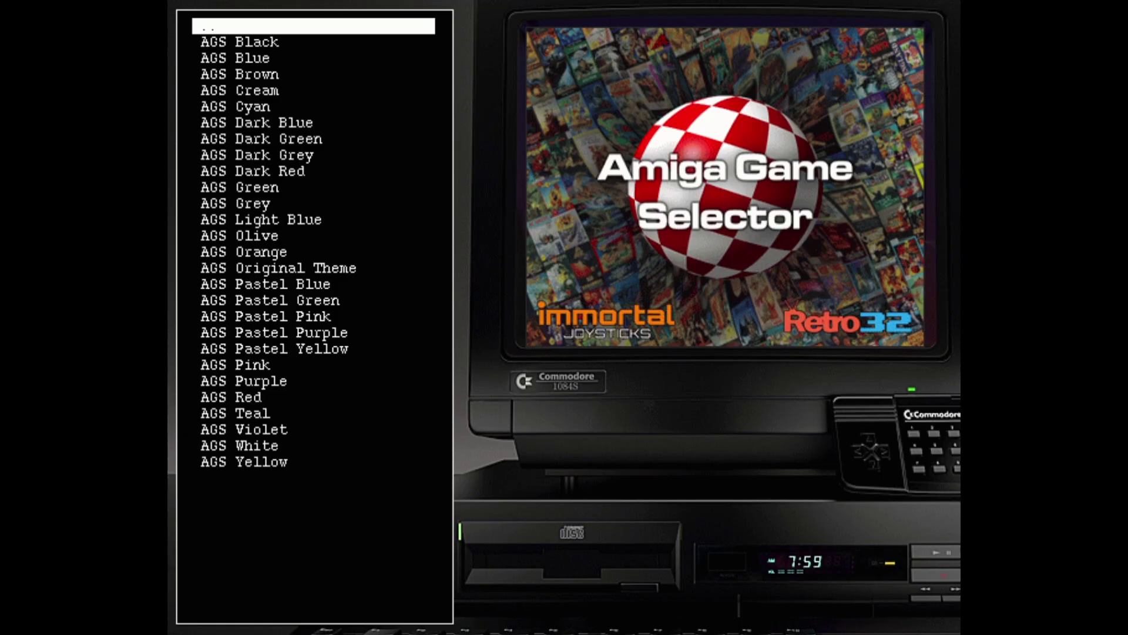
{"action": "key", "text": "Down"}
{"action": "key", "text": "Down"}
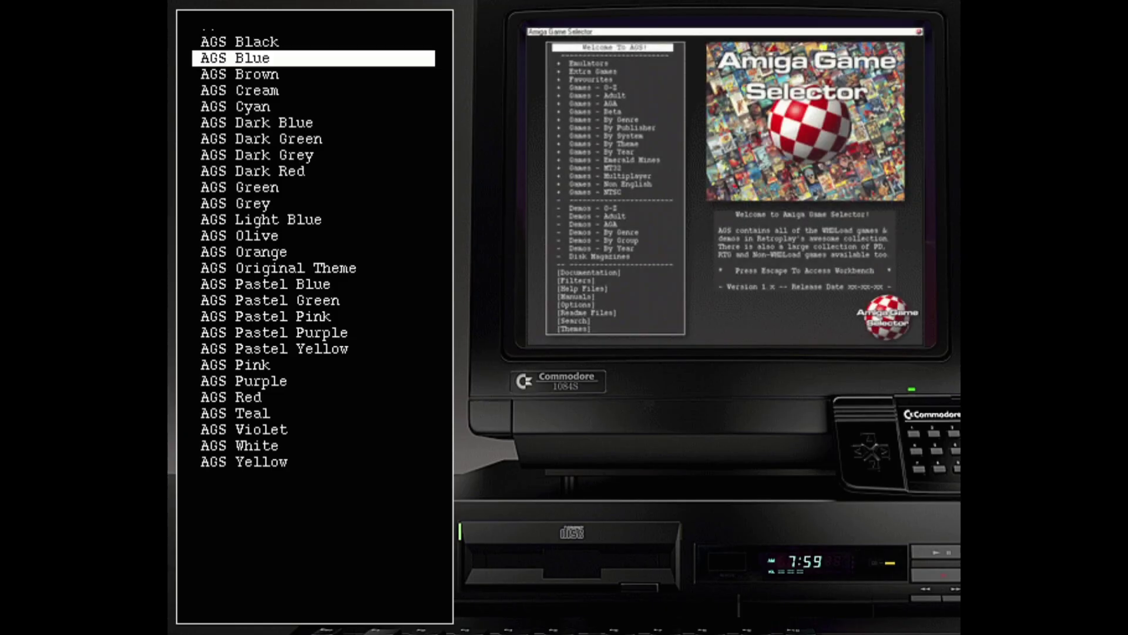
{"action": "key", "text": "Down"}
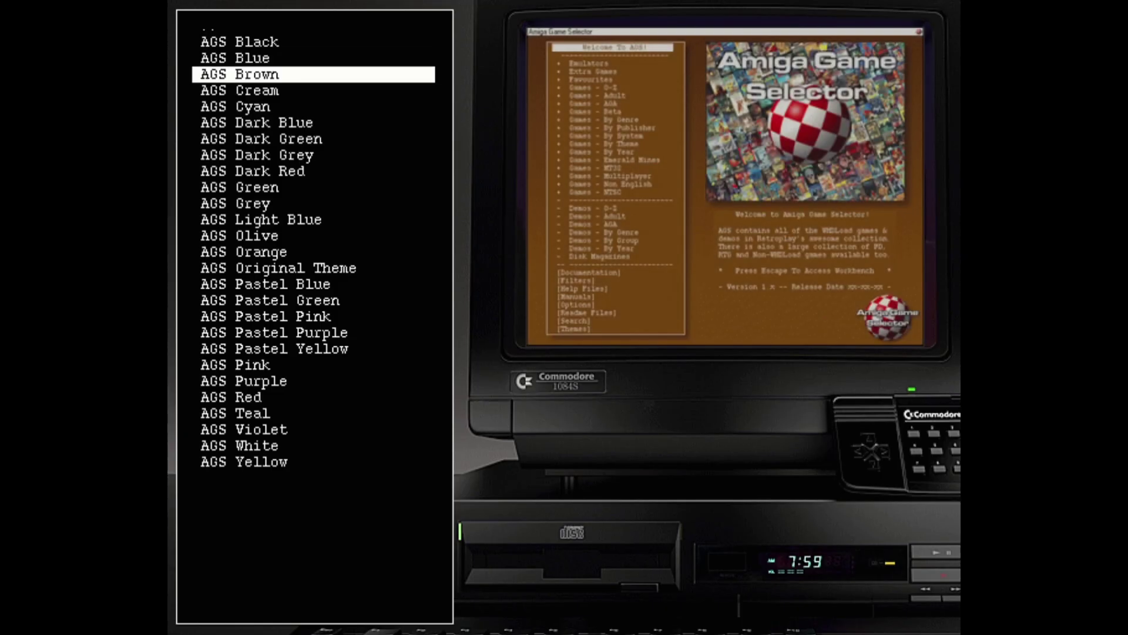
{"action": "key", "text": "Down"}
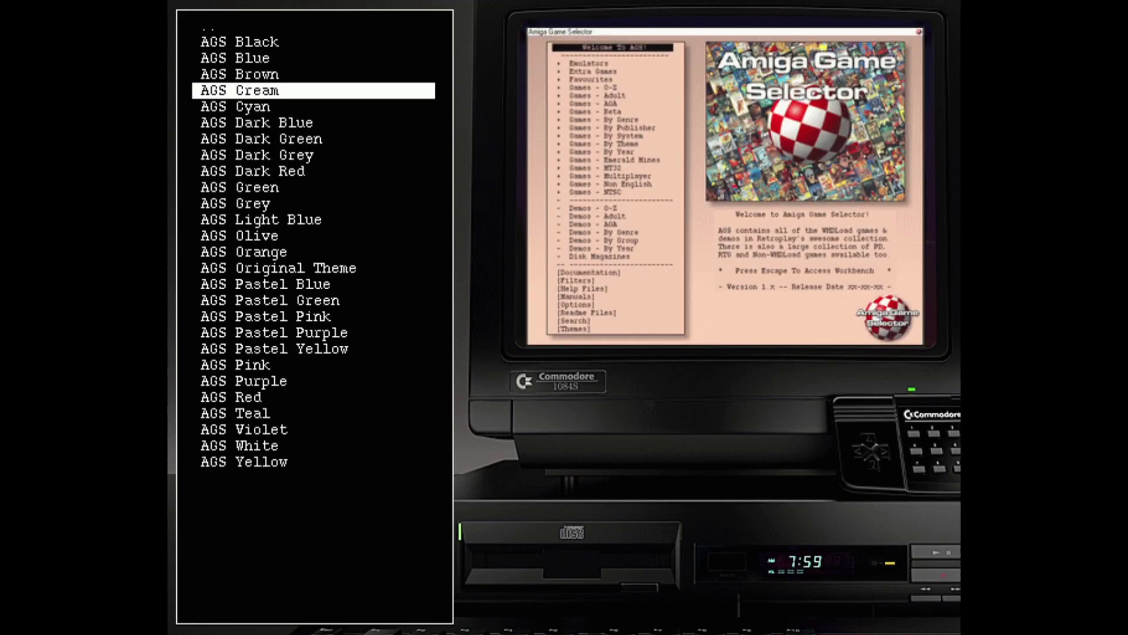
{"action": "key", "text": "Return"}
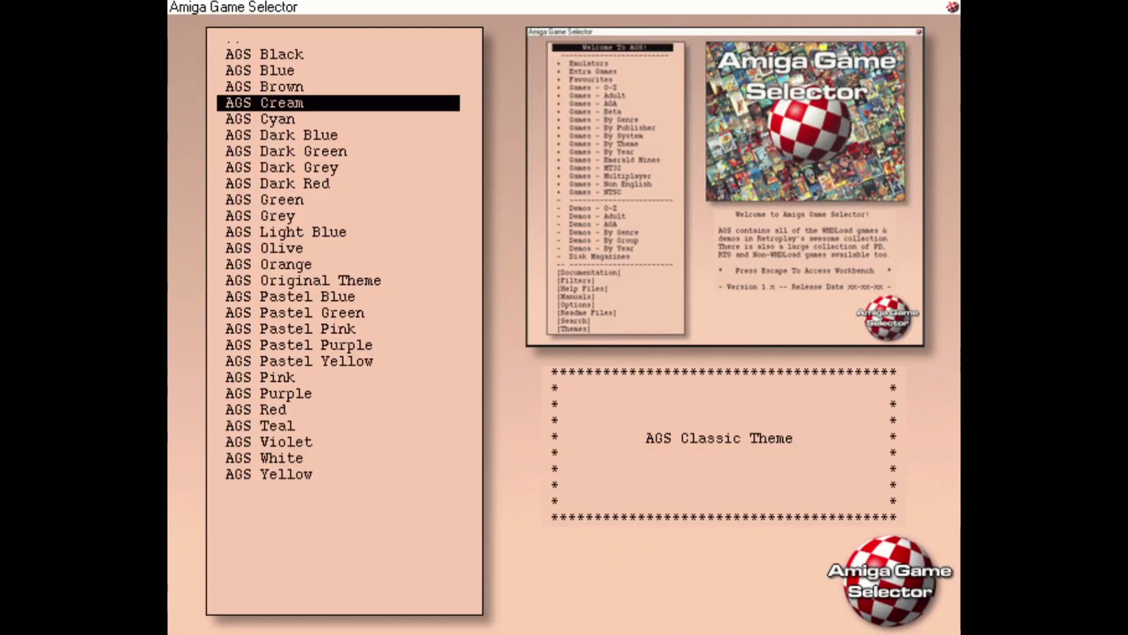
Step: Leave the AGS Themes list for the theme categories and highlight Amiga OS
{"action": "key", "text": "Up"}
{"action": "key", "text": "Up"}
{"action": "key", "text": "Up"}
{"action": "key", "text": "Up"}
{"action": "key", "text": "Return"}
{"action": "key", "text": "Down"}
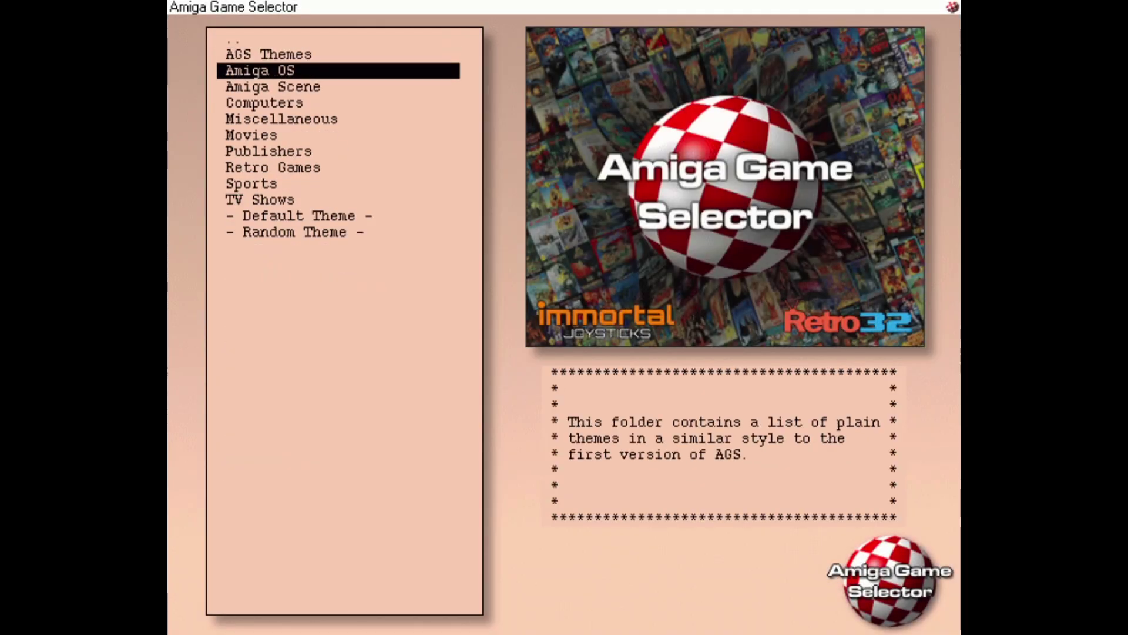
Step: Open the Amiga OS themes, browse the Kickstart and Workbench entries and apply the Workbench 3.1 theme
{"action": "key", "text": "Return"}
{"action": "key", "text": "Down"}
{"action": "key", "text": "Down"}
{"action": "key", "text": "Down"}
{"action": "key", "text": "Down"}
{"action": "key", "text": "Down"}
{"action": "key", "text": "Down"}
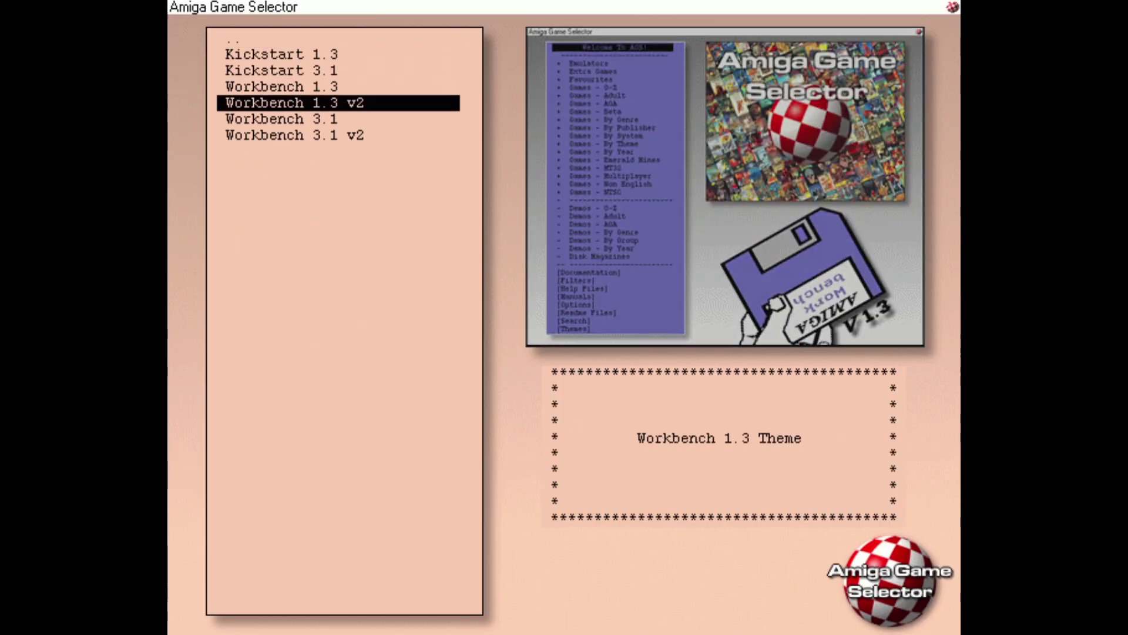
{"action": "key", "text": "Return"}
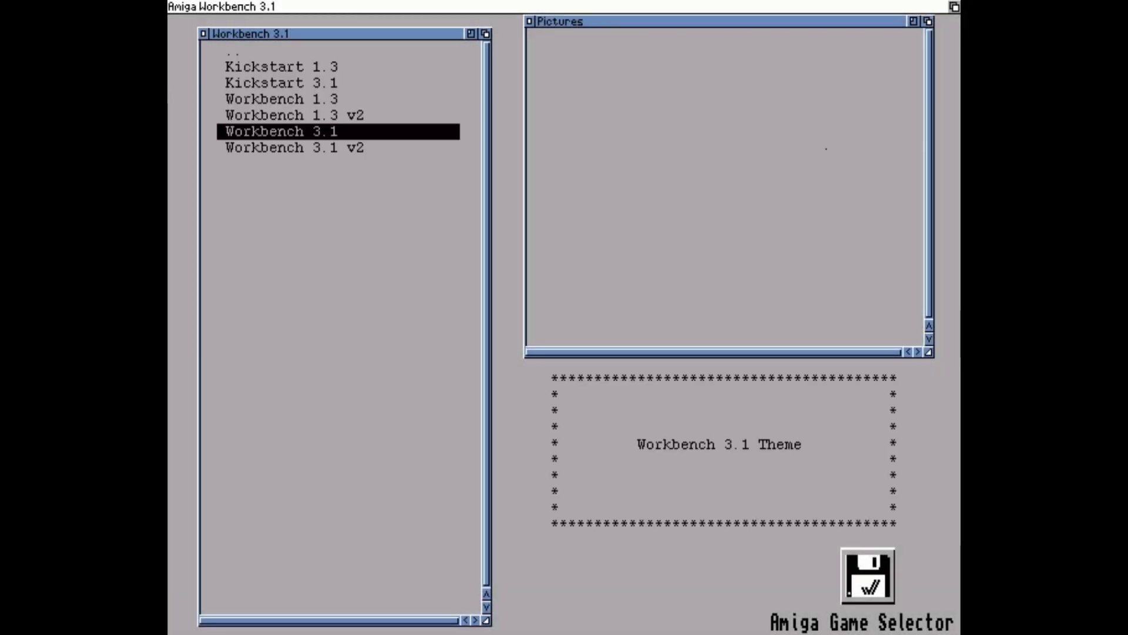
Step: Go back from the Amiga OS themes to the theme categories and open Computers
{"action": "key", "text": "Up"}
{"action": "key", "text": "Up"}
{"action": "key", "text": "Up"}
{"action": "key", "text": "Up"}
{"action": "key", "text": "Up"}
{"action": "key", "text": "Return"}
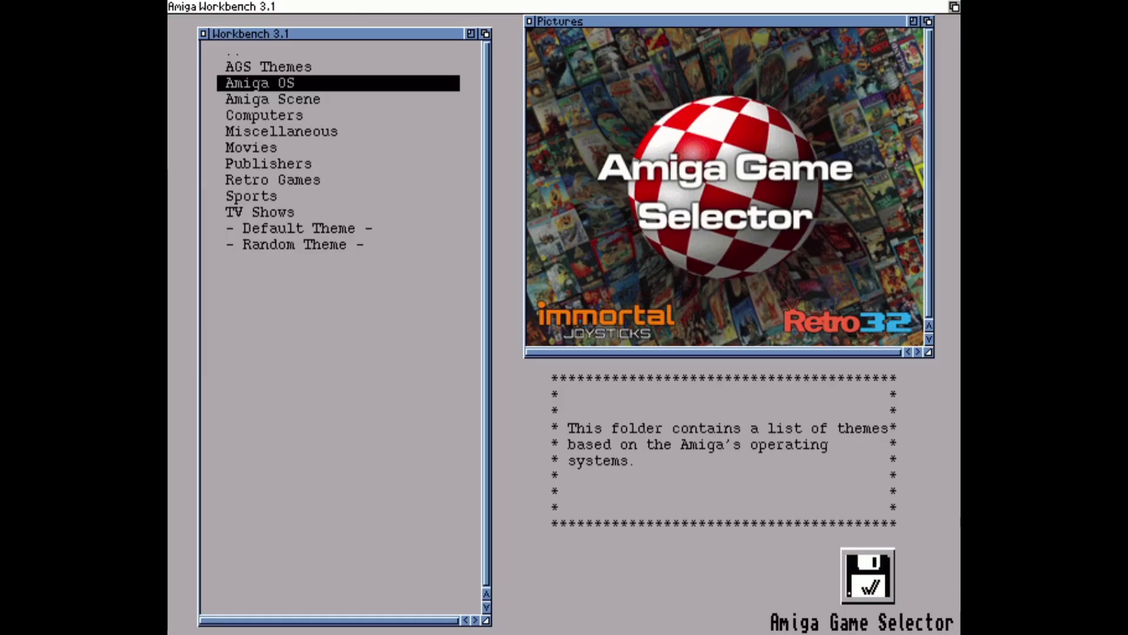
{"action": "key", "text": "Down"}
{"action": "key", "text": "Down"}
{"action": "key", "text": "Return"}
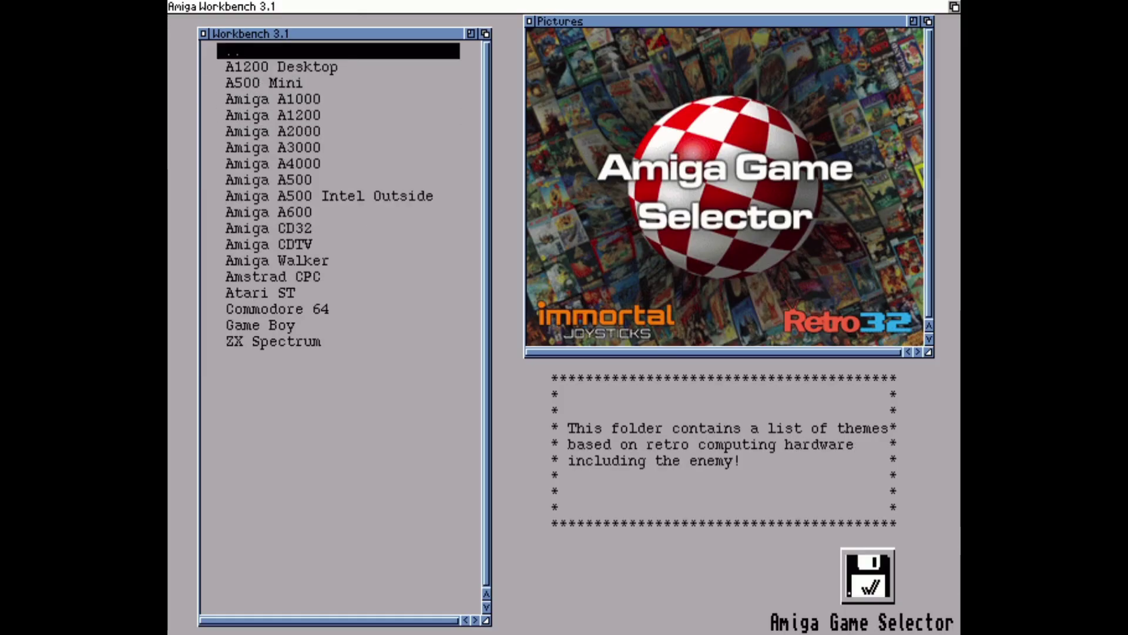
Step: Browse the Computers themes from A1200 Desktop down past Commodore 64 and back up to Amiga Walker
{"action": "key", "text": "Down"}
{"action": "key", "text": "Down"}
{"action": "key", "text": "Down"}
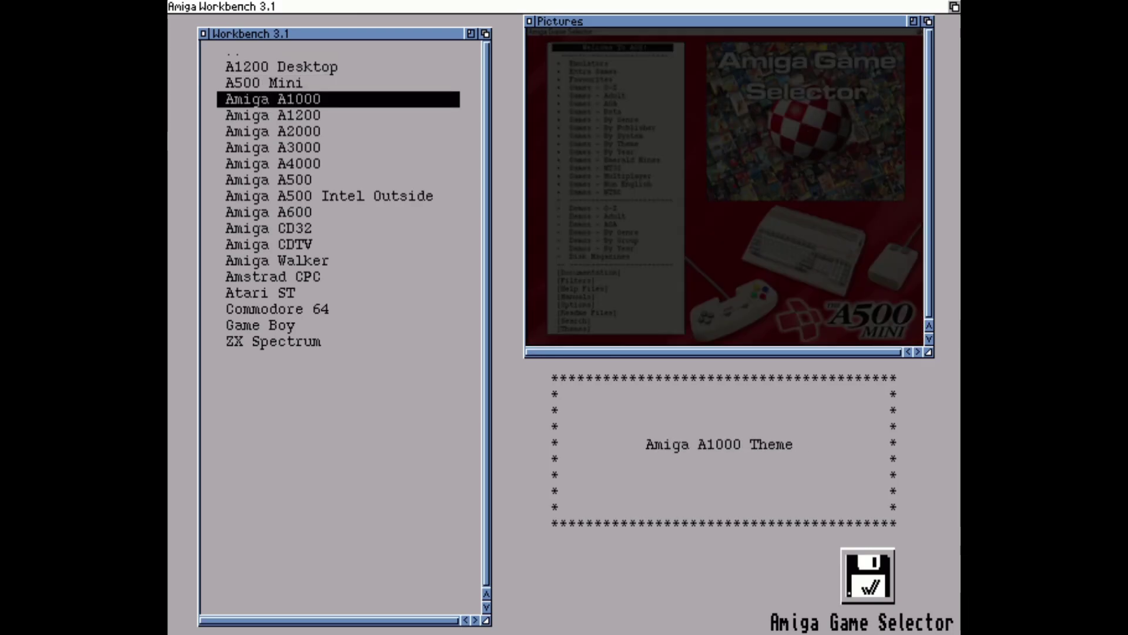
{"action": "key", "text": "Down"}
{"action": "key", "text": "Down"}
{"action": "key", "text": "Down"}
{"action": "key", "text": "Down"}
{"action": "key", "text": "Down"}
{"action": "key", "text": "Down"}
{"action": "key", "text": "Down"}
{"action": "key", "text": "Down"}
{"action": "key", "text": "Down"}
{"action": "key", "text": "Down"}
{"action": "key", "text": "Down"}
{"action": "key", "text": "Down"}
{"action": "key", "text": "Down"}
{"action": "key", "text": "Up"}
{"action": "key", "text": "Up"}
{"action": "key", "text": "Up"}
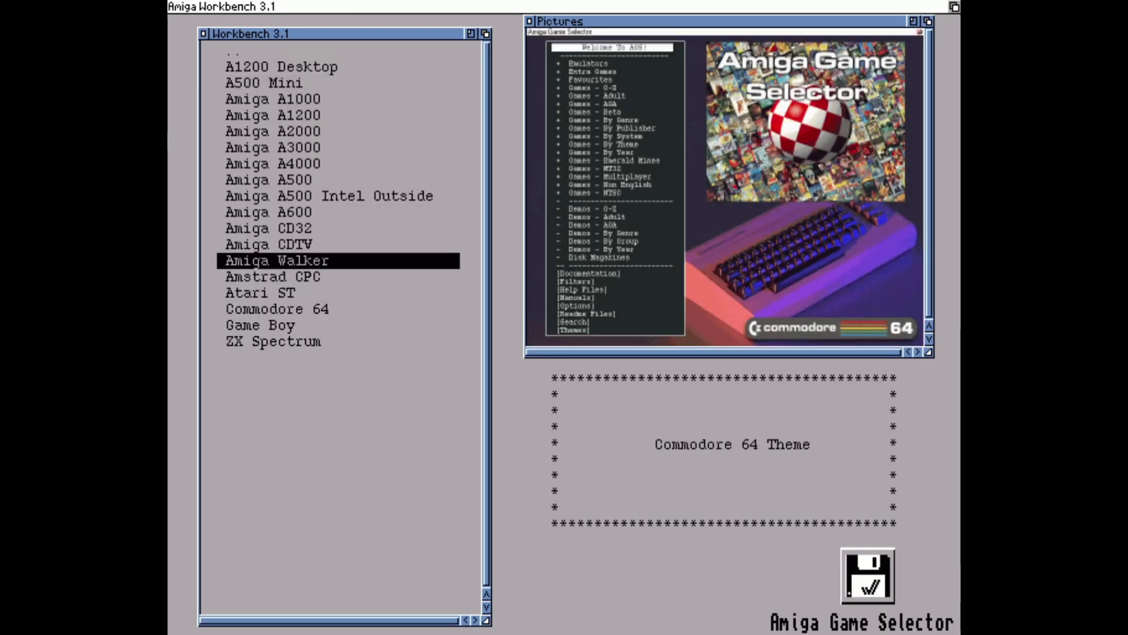
Step: Move through the Amiga models in the Computers list and preview the Amiga CDTV theme
{"action": "key", "text": "Up"}
{"action": "key", "text": "Up"}
{"action": "key", "text": "Up"}
{"action": "key", "text": "Up"}
{"action": "key", "text": "Up"}
{"action": "key", "text": "Down"}
{"action": "key", "text": "Down"}
{"action": "key", "text": "Down"}
{"action": "key", "text": "Down"}
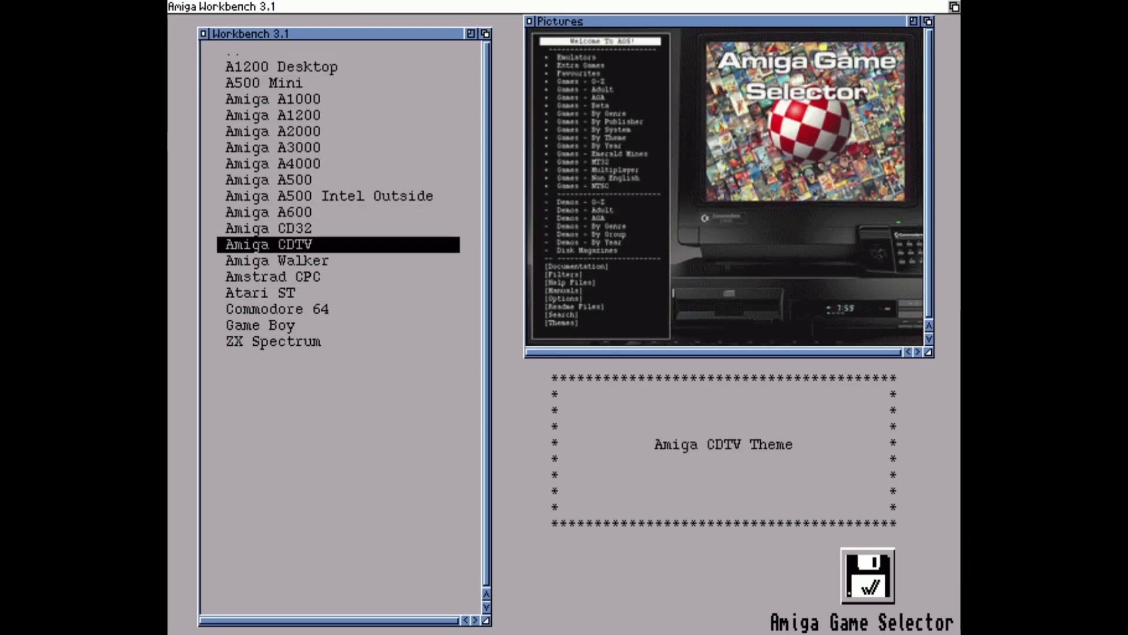
Step: Preview the Amiga A1200 theme in the Computers list and apply it
{"action": "key", "text": "Up"}
{"action": "key", "text": "Up"}
{"action": "key", "text": "Up"}
{"action": "key", "text": "Up"}
{"action": "key", "text": "Up"}
{"action": "key", "text": "Up"}
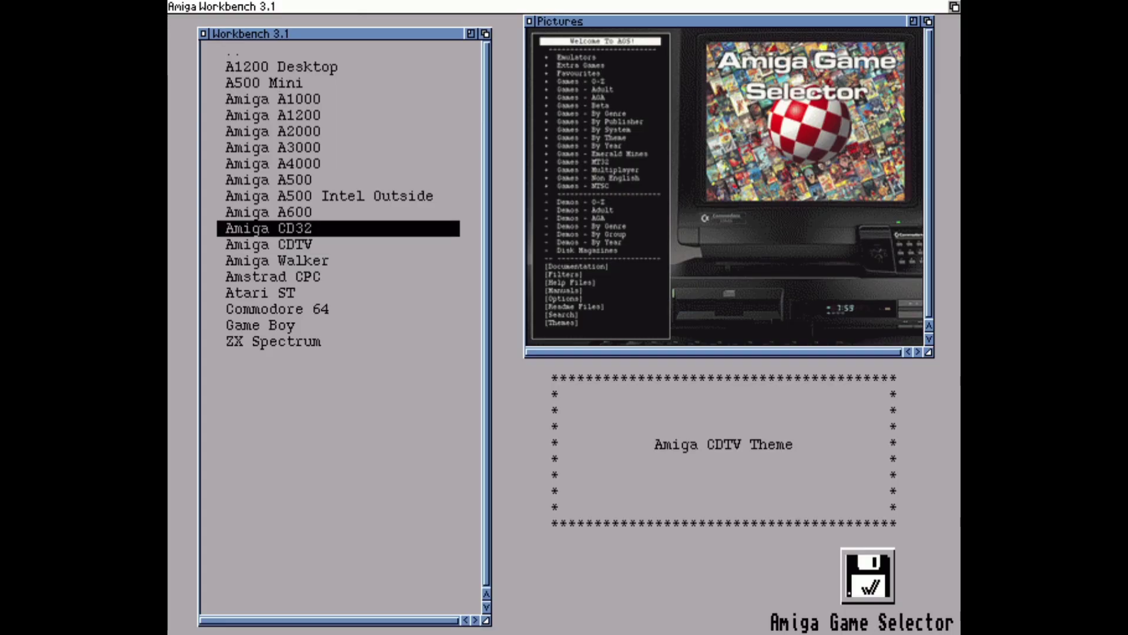
{"action": "key", "text": "Up"}
{"action": "key", "text": "Up"}
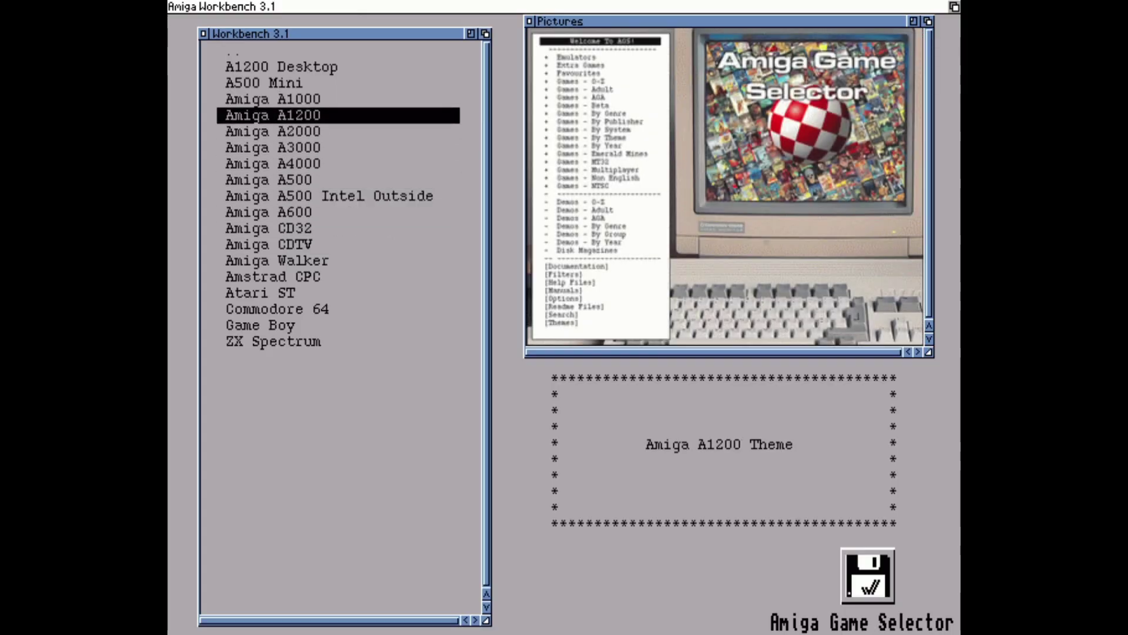
{"action": "key", "text": "Return"}
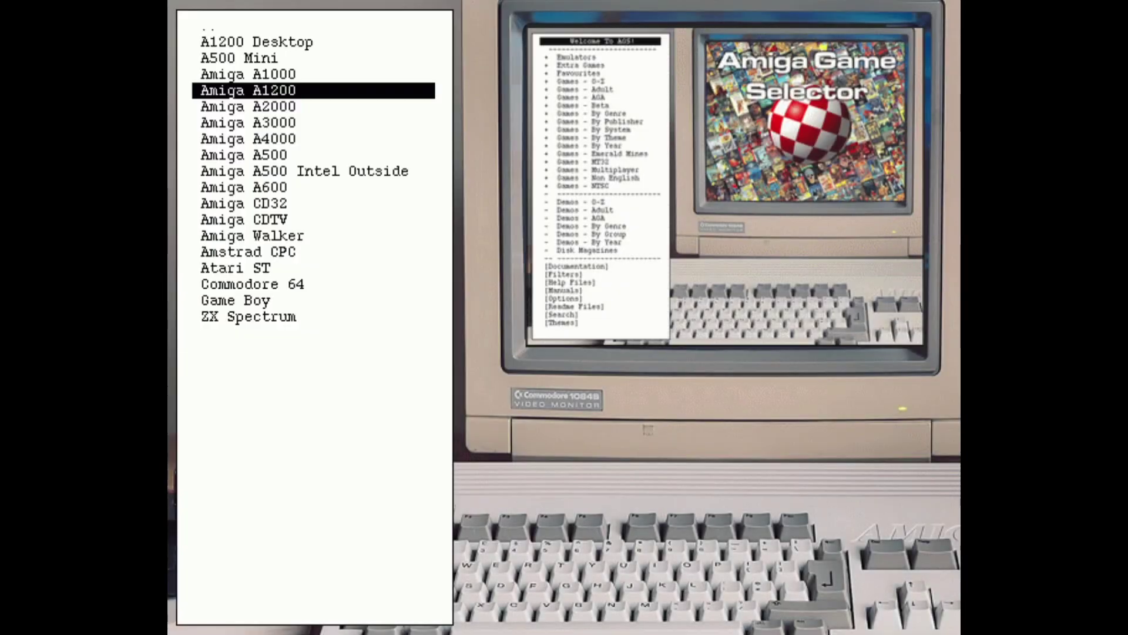
Step: Go back from the Computers themes to the theme categories and open Movies
{"action": "key", "text": "Up"}
{"action": "key", "text": "Up"}
{"action": "key", "text": "Up"}
{"action": "key", "text": "Up"}
{"action": "key", "text": "Return"}
{"action": "key", "text": "Down"}
{"action": "key", "text": "Down"}
{"action": "key", "text": "Down"}
{"action": "key", "text": "Down"}
{"action": "key", "text": "Down"}
{"action": "key", "text": "Down"}
{"action": "key", "text": "Down"}
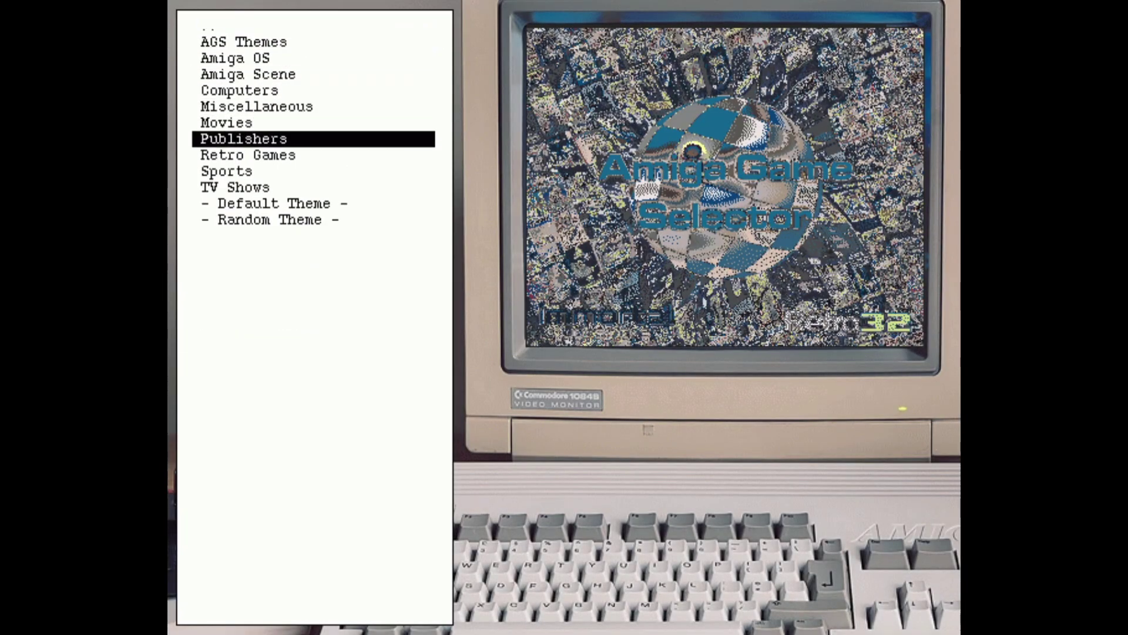
{"action": "key", "text": "Return"}
Step: Preview the Alien and Batman The Movie themes in the Movies list
{"action": "key", "text": "Down"}
{"action": "key", "text": "Down"}
{"action": "key", "text": "Down"}
{"action": "key", "text": "Down"}
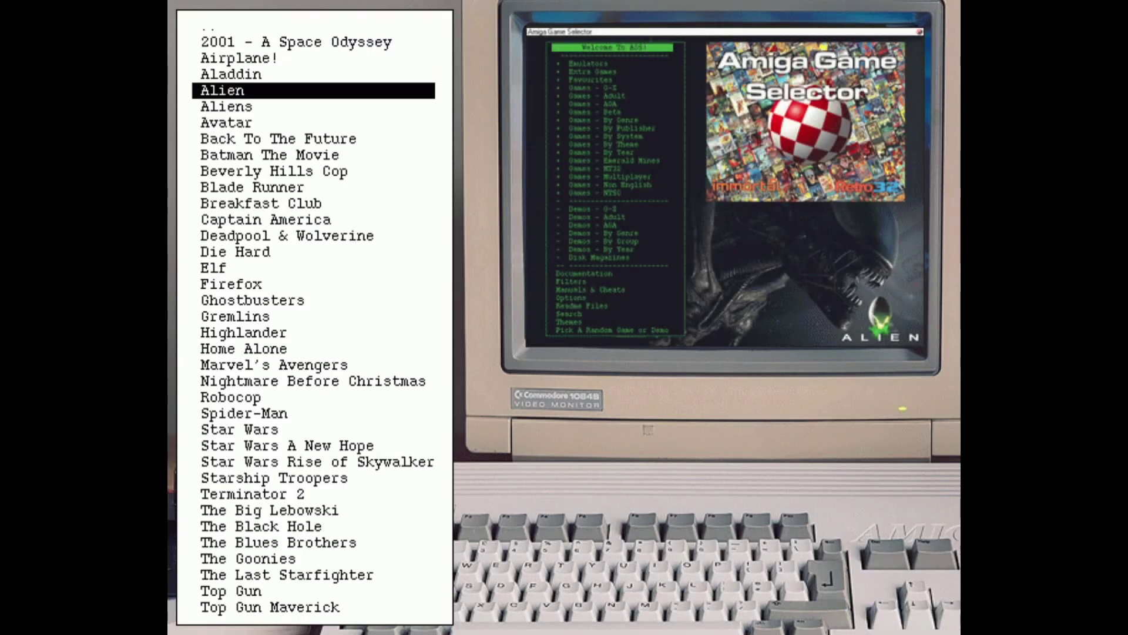
{"action": "key", "text": "Down"}
{"action": "key", "text": "Down"}
{"action": "key", "text": "Down"}
{"action": "key", "text": "Down"}
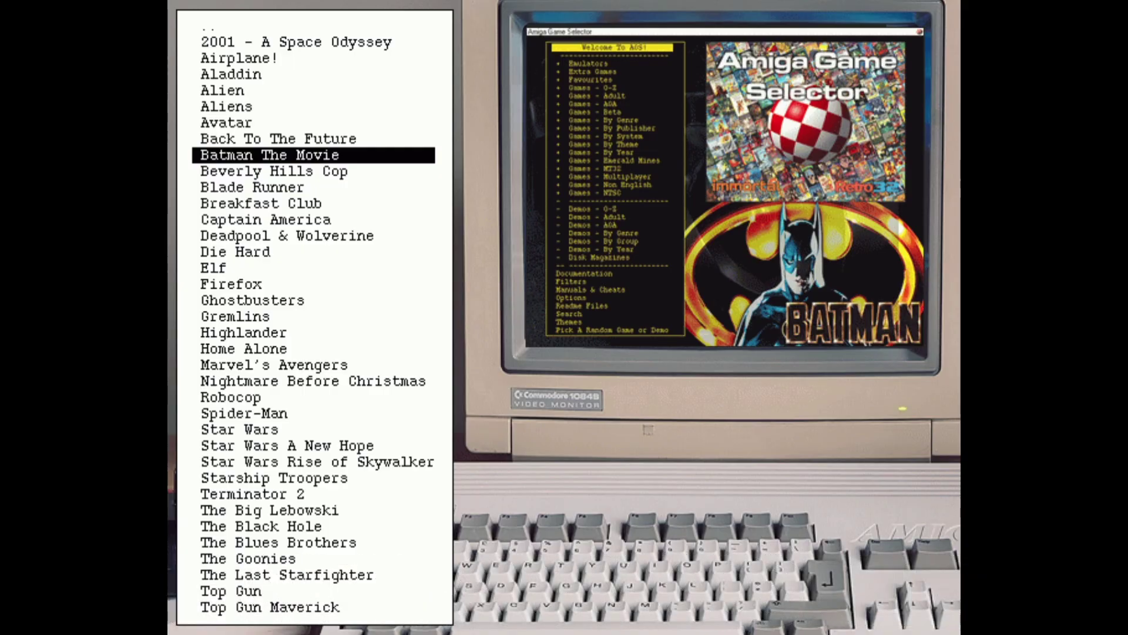
Step: Browse the Movies themes past Captain America down to the preview of Robocop
{"action": "key", "text": "Down"}
{"action": "key", "text": "Down"}
{"action": "key", "text": "Down"}
{"action": "key", "text": "Down"}
{"action": "key", "text": "Down"}
{"action": "key", "text": "Down"}
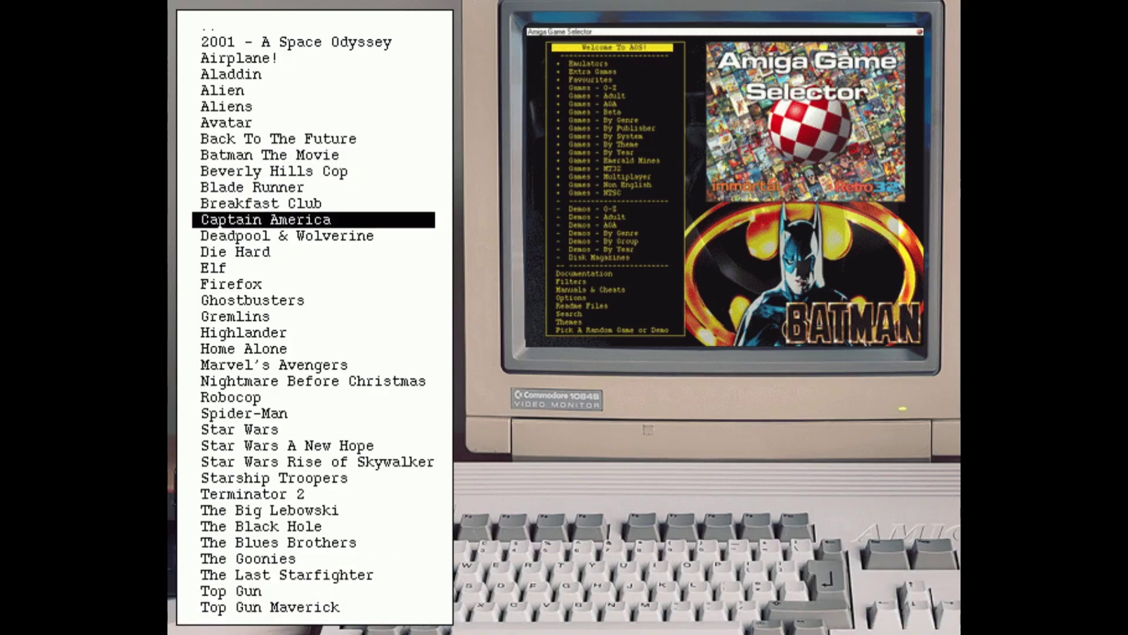
{"action": "key", "text": "Down"}
{"action": "key", "text": "Down"}
{"action": "key", "text": "Down"}
{"action": "key", "text": "Down"}
{"action": "key", "text": "Down"}
{"action": "key", "text": "Down"}
{"action": "key", "text": "Down"}
{"action": "key", "text": "Down"}
{"action": "key", "text": "Down"}
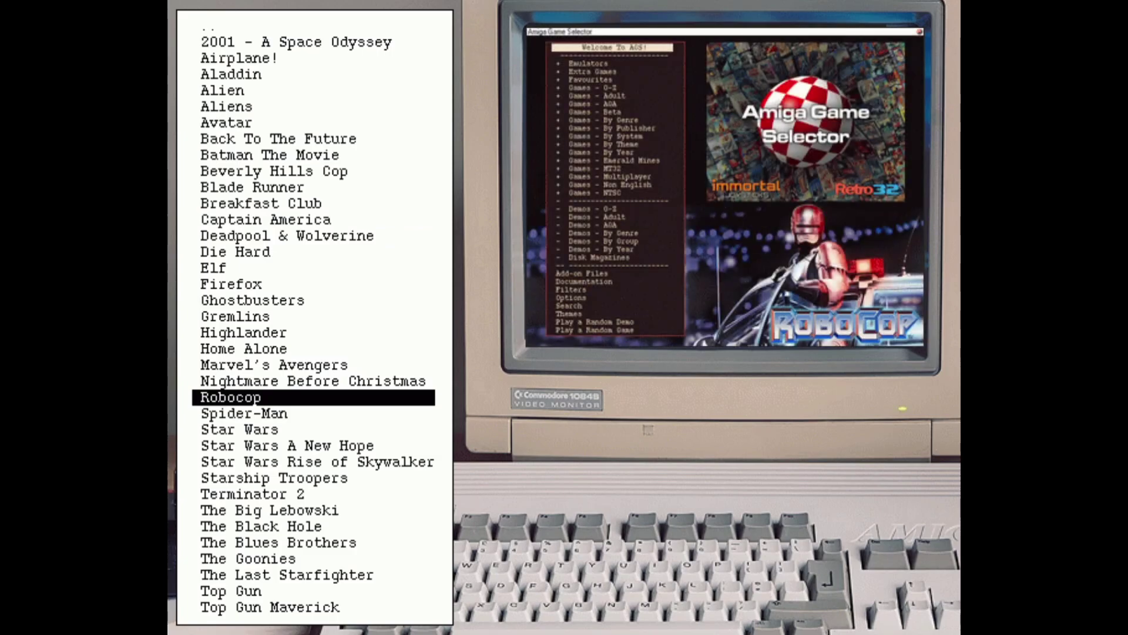
Step: Continue down the Movies themes past Star Wars and Terminator 2 to the preview of The Goonies
{"action": "key", "text": "Down"}
{"action": "key", "text": "Down"}
{"action": "key", "text": "Down"}
{"action": "key", "text": "Down"}
{"action": "key", "text": "Down"}
{"action": "key", "text": "Down"}
{"action": "key", "text": "Down"}
{"action": "key", "text": "Down"}
{"action": "key", "text": "Down"}
{"action": "key", "text": "Down"}
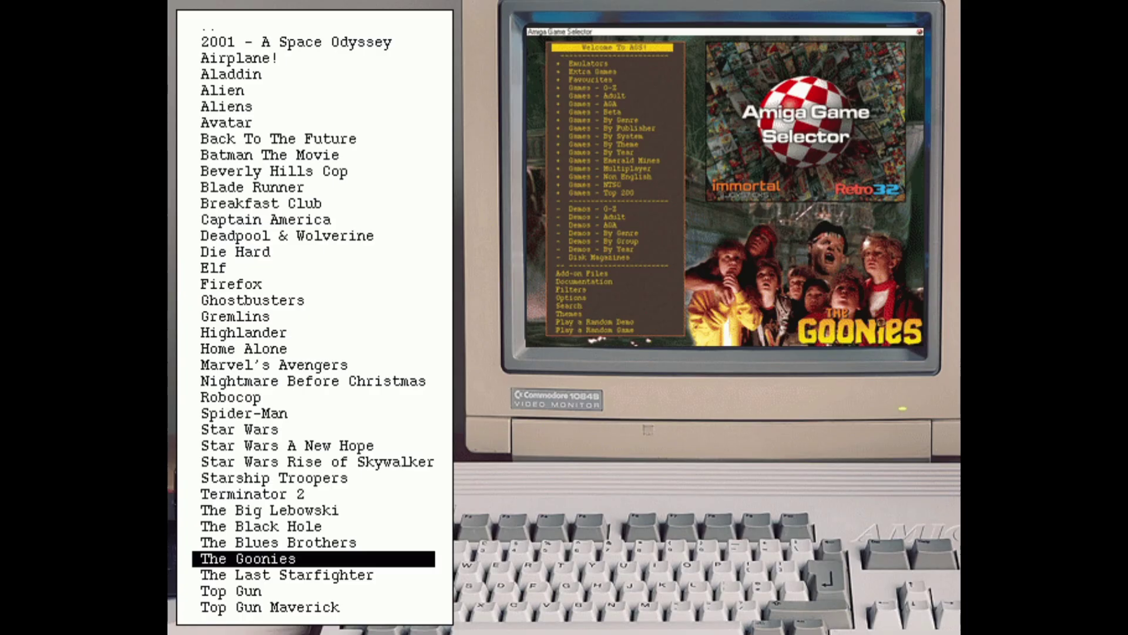
Step: Leave the Movies themes and return to the main menu
{"action": "key", "text": "Page_Up"}
{"action": "key", "text": "Page_Up"}
{"action": "key", "text": "Page_Up"}
{"action": "key", "text": "Return"}
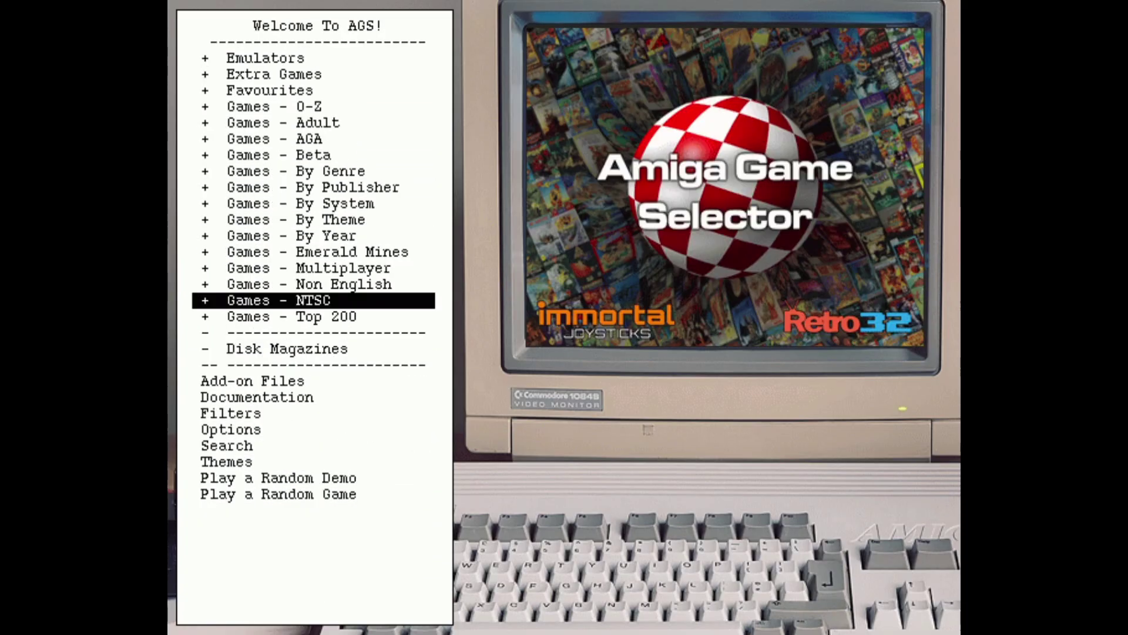
Step: Open the Games - AGA category from the main menu
{"action": "key", "text": "Up"}
{"action": "key", "text": "Up"}
{"action": "key", "text": "Up"}
{"action": "key", "text": "Up"}
{"action": "key", "text": "Up"}
{"action": "key", "text": "Up"}
{"action": "key", "text": "Up"}
{"action": "key", "text": "Up"}
{"action": "key", "text": "Up"}
{"action": "key", "text": "Up"}
{"action": "key", "text": "Up"}
{"action": "key", "text": "Up"}
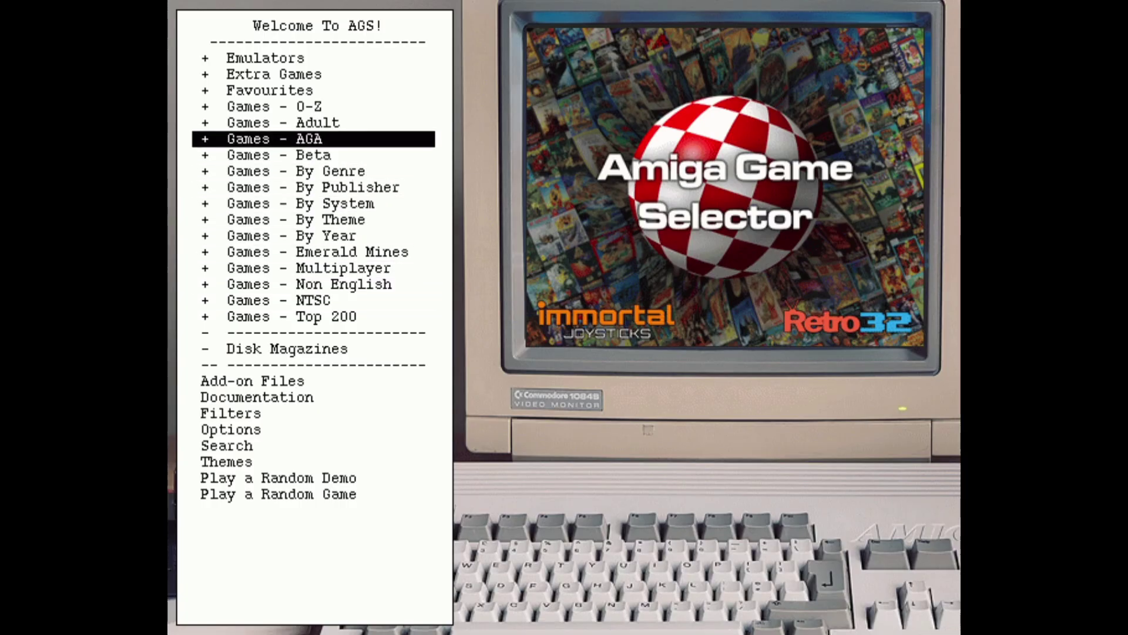
{"action": "key", "text": "Return"}
Step: Open the letter F in the alphabetical index of AGA games
{"action": "key", "text": "Down"}
{"action": "key", "text": "Down"}
{"action": "key", "text": "Down"}
{"action": "key", "text": "Down"}
{"action": "key", "text": "Down"}
{"action": "key", "text": "Down"}
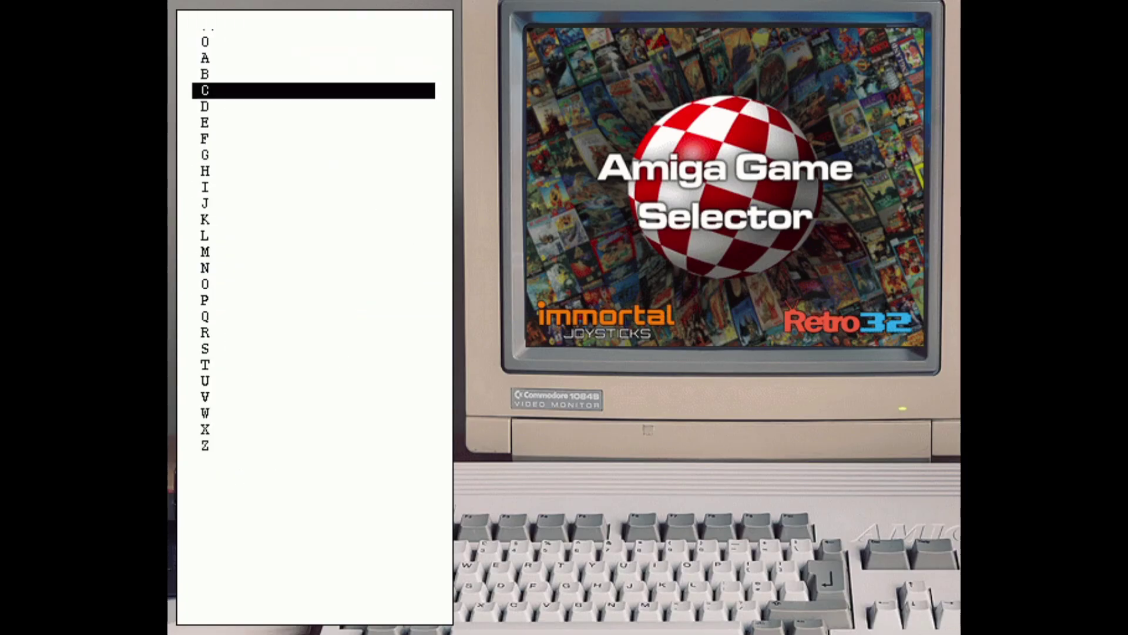
{"action": "key", "text": "Return"}
Step: Select First Samurai A1200 in the list of F games and launch it
{"action": "key", "text": "Down"}
{"action": "key", "text": "Down"}
{"action": "key", "text": "Down"}
{"action": "key", "text": "Down"}
{"action": "key", "text": "Down"}
{"action": "key", "text": "Down"}
{"action": "key", "text": "Down"}
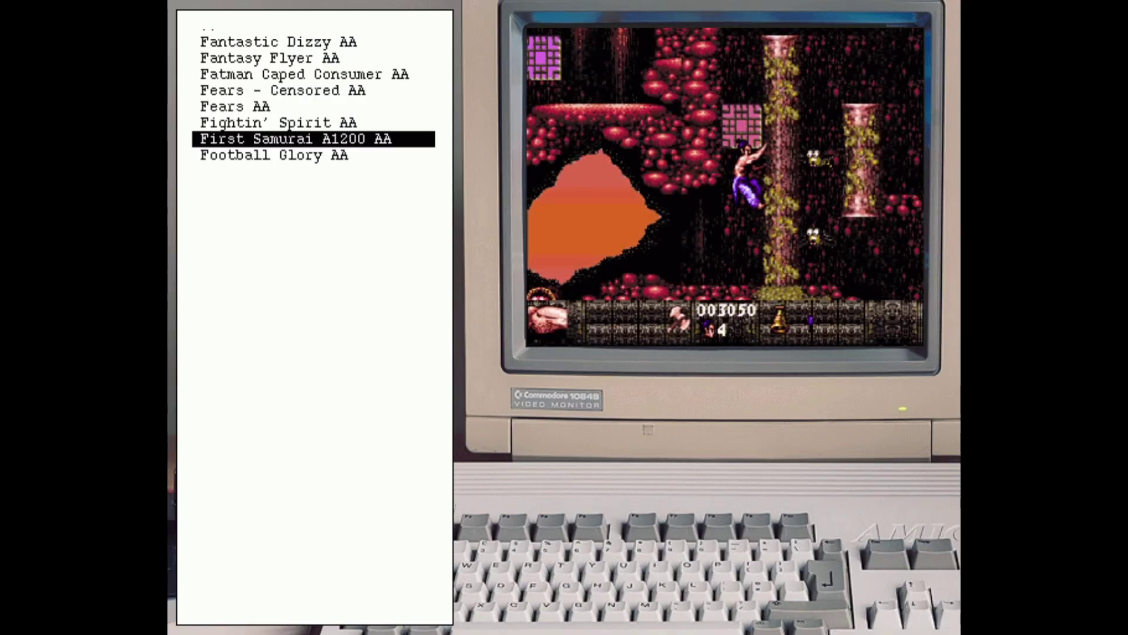
{"action": "key", "text": "Return"}
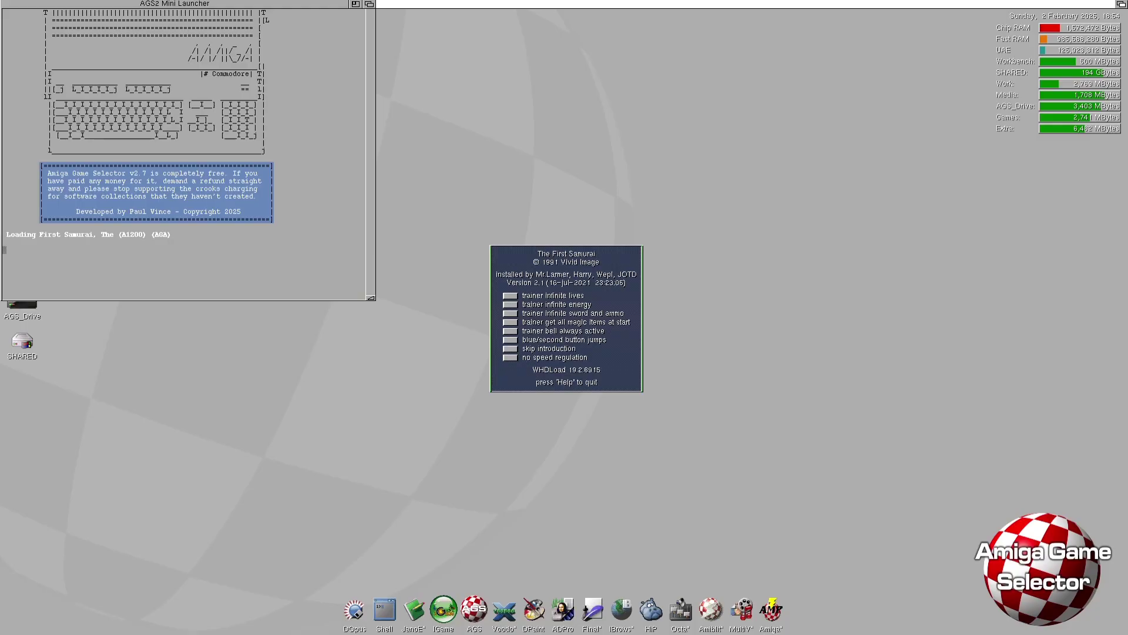
Step: Quit First Samurai with the Help key of the on-screen keyboard and hide that keyboard again
{"action": "key", "text": "F11"}
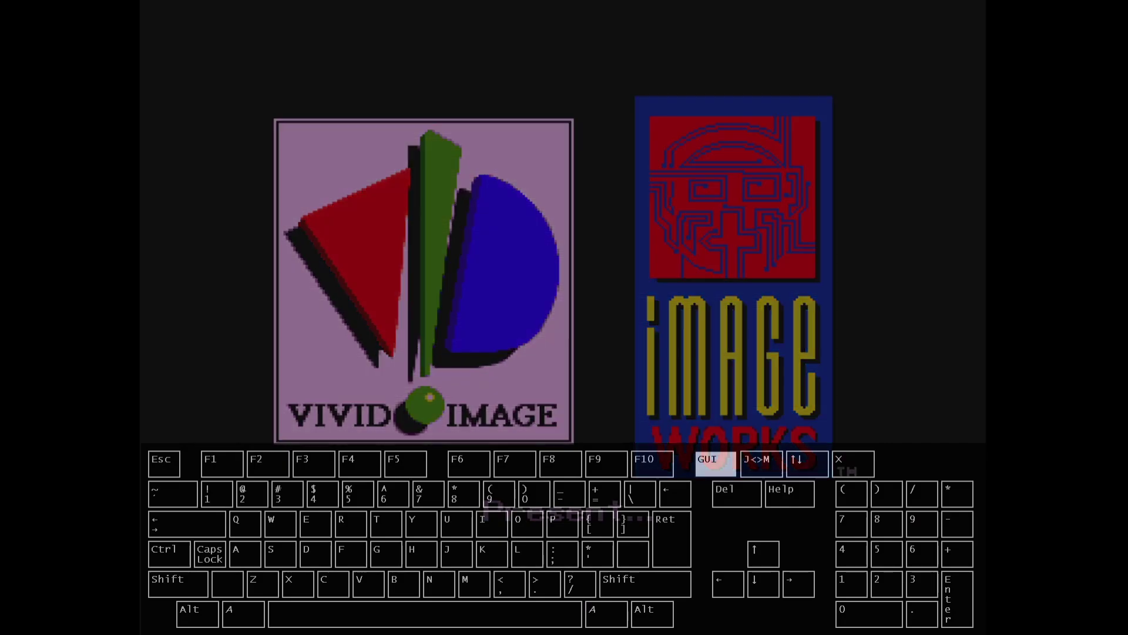
{"action": "key", "text": "Down"}
{"action": "key", "text": "Right"}
{"action": "key", "text": "Return"}
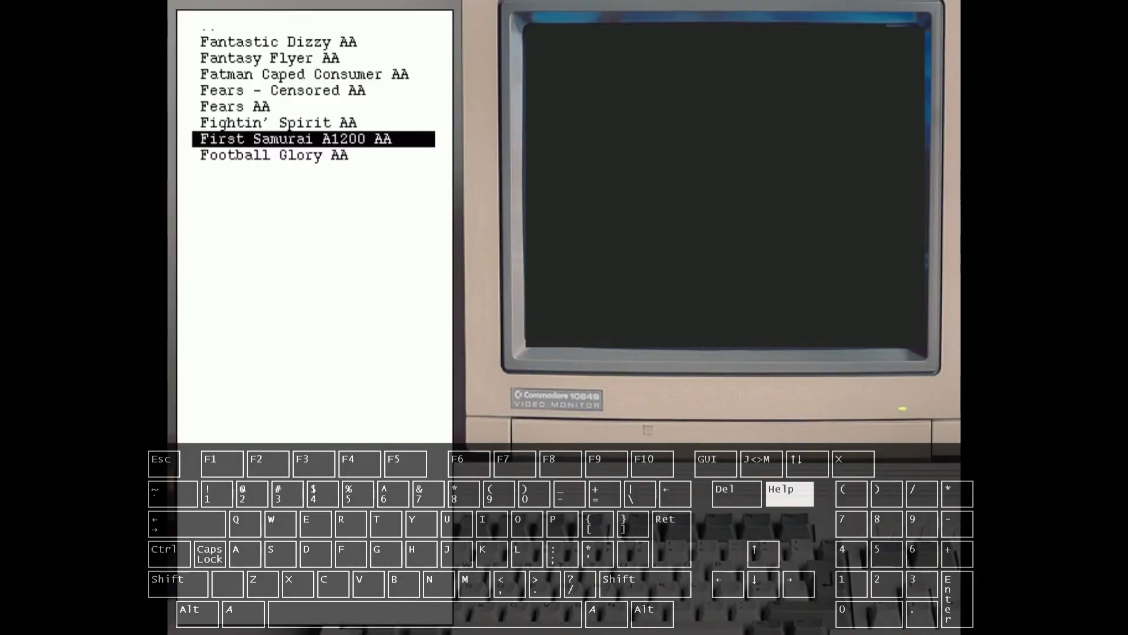
{"action": "key", "text": "F11"}
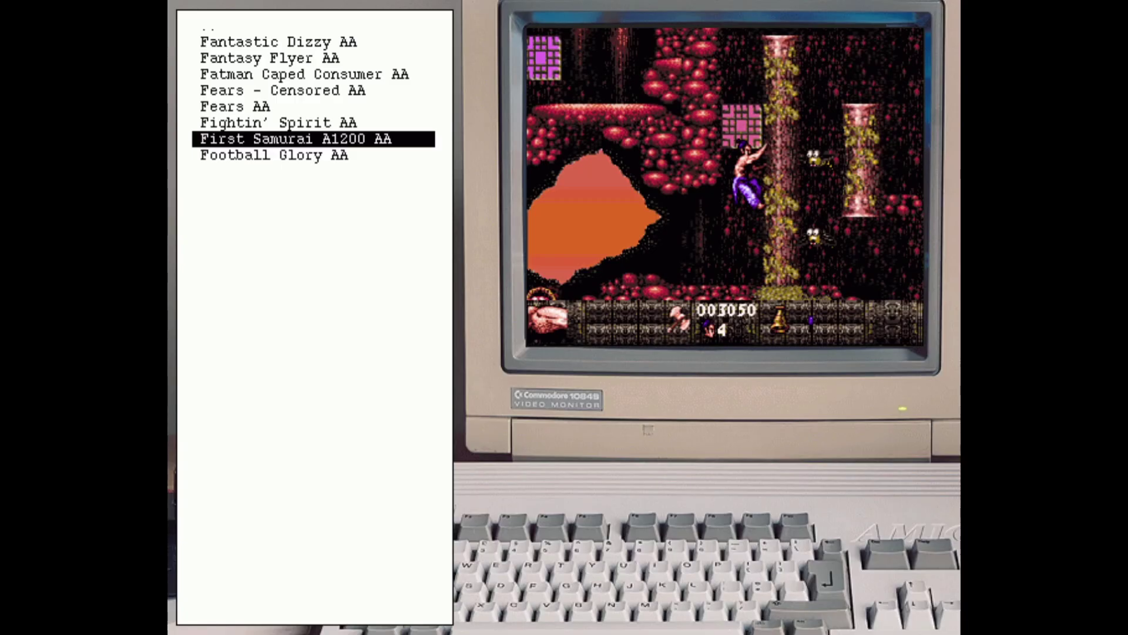
Step: Leave the list of F games and return to the alphabetical index of AGA games
{"action": "key", "text": "Up"}
{"action": "key", "text": "Up"}
{"action": "key", "text": "Up"}
{"action": "key", "text": "Up"}
{"action": "key", "text": "Up"}
{"action": "key", "text": "Up"}
{"action": "key", "text": "Up"}
{"action": "key", "text": "Return"}
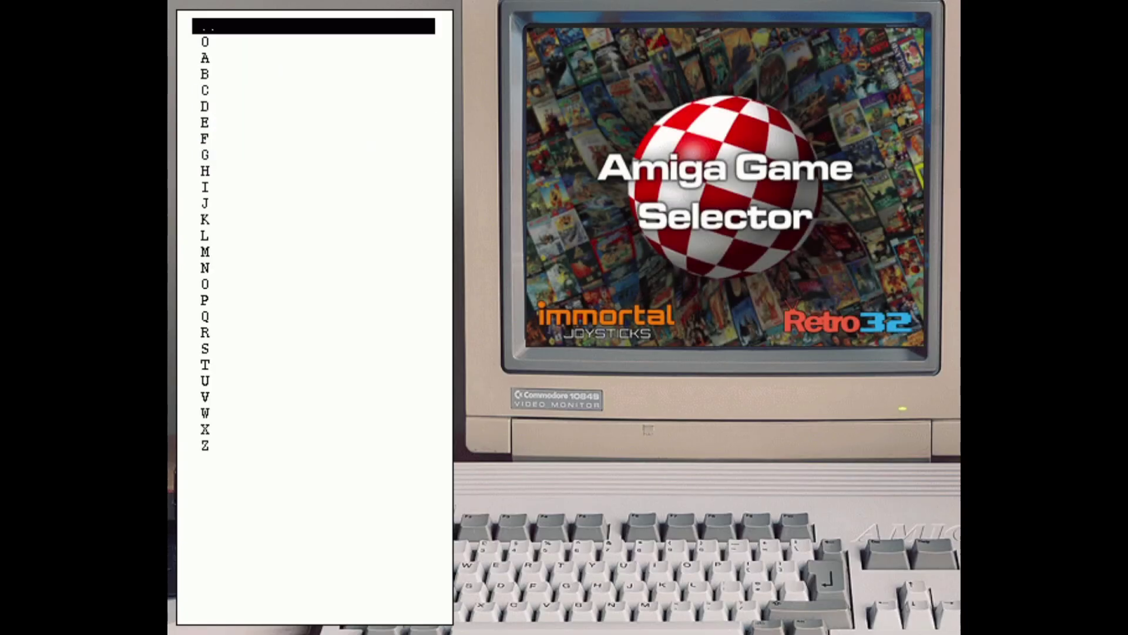
Step: Open the letter J in the alphabetical index of AGA games
{"action": "key", "text": "Down"}
{"action": "key", "text": "Down"}
{"action": "key", "text": "Down"}
{"action": "key", "text": "Down"}
{"action": "key", "text": "Down"}
{"action": "key", "text": "Down"}
{"action": "key", "text": "Down"}
{"action": "key", "text": "Down"}
{"action": "key", "text": "Down"}
{"action": "key", "text": "Down"}
{"action": "key", "text": "Down"}
{"action": "key", "text": "Return"}
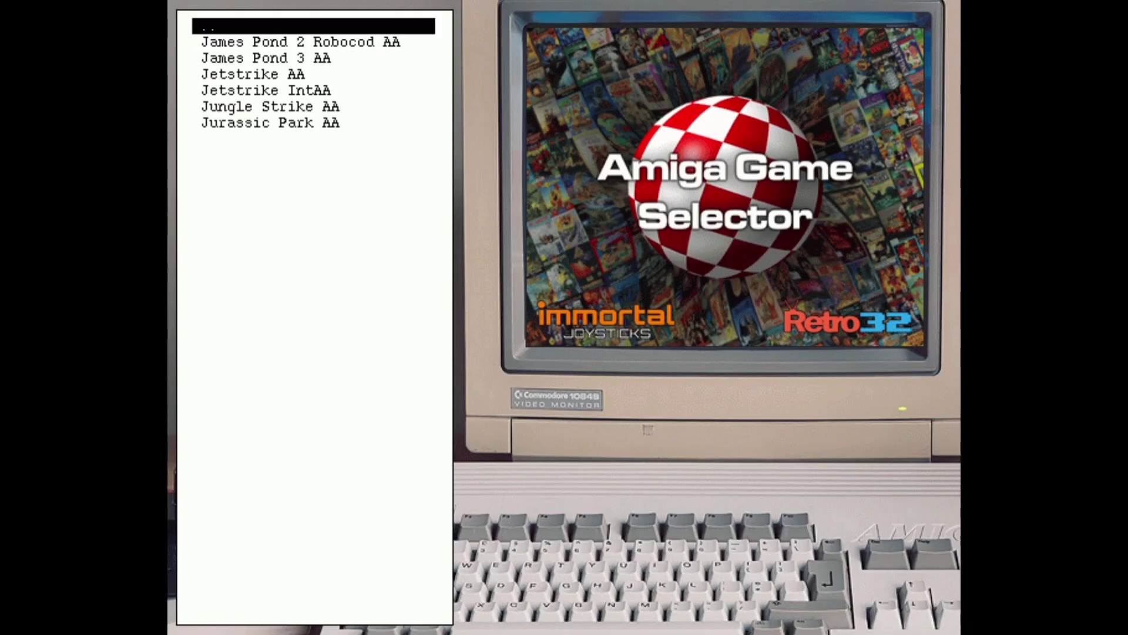
Step: Launch James Pond 3 AA from the list of J games and run the character rightward through the level
{"action": "key", "text": "Down"}
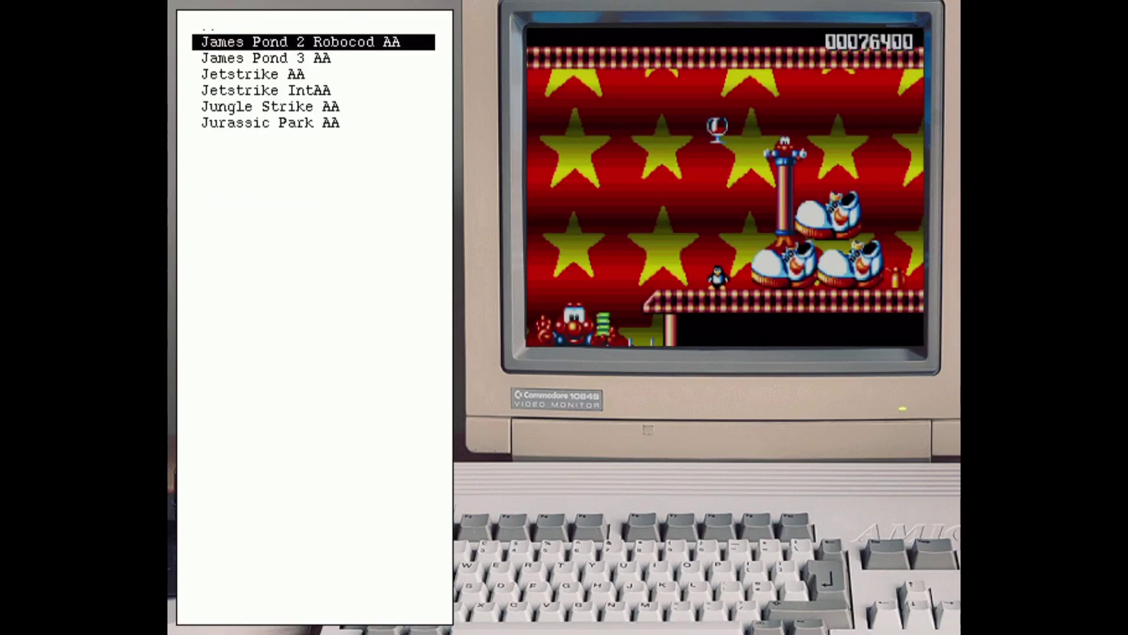
{"action": "key", "text": "Down"}
{"action": "key", "text": "Return"}
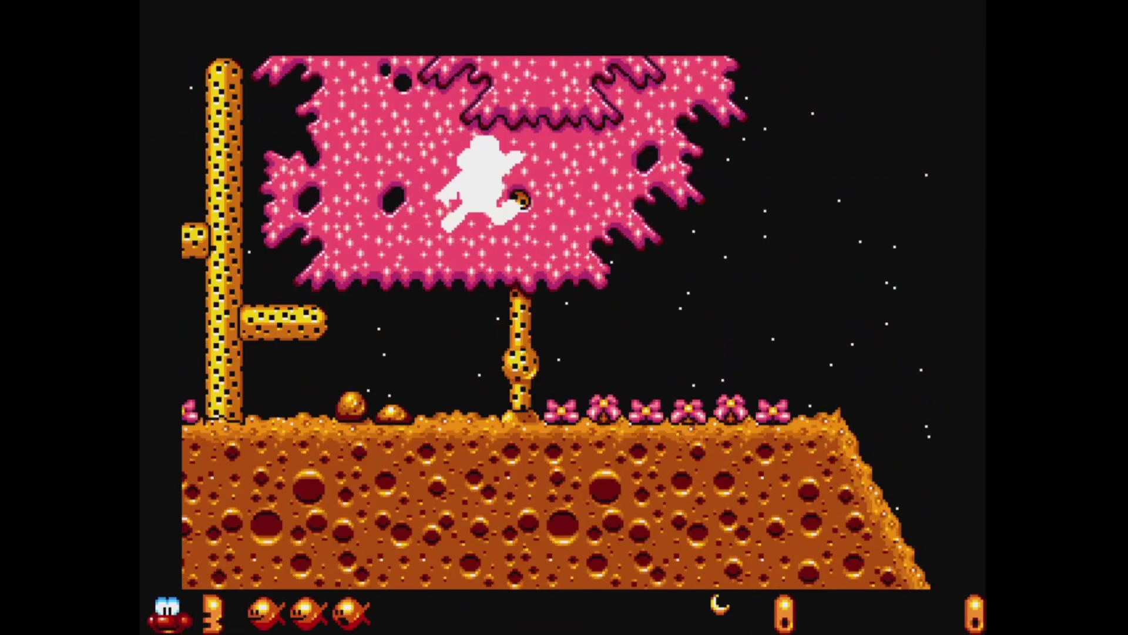
{"action": "key", "text": "Right"}
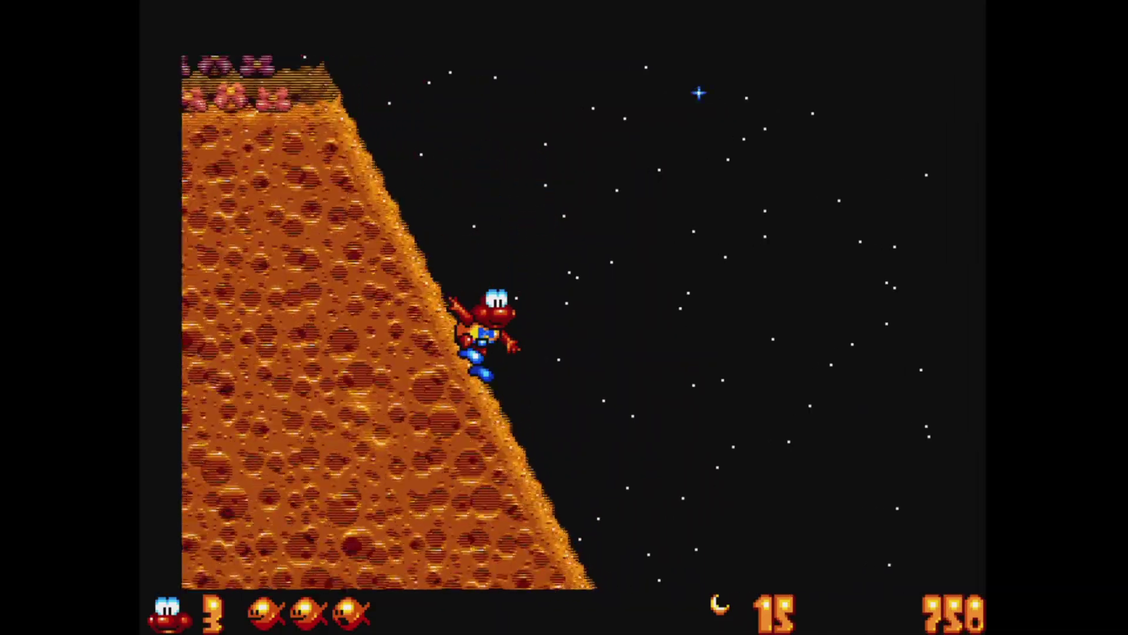
{"action": "key", "text": "Right"}
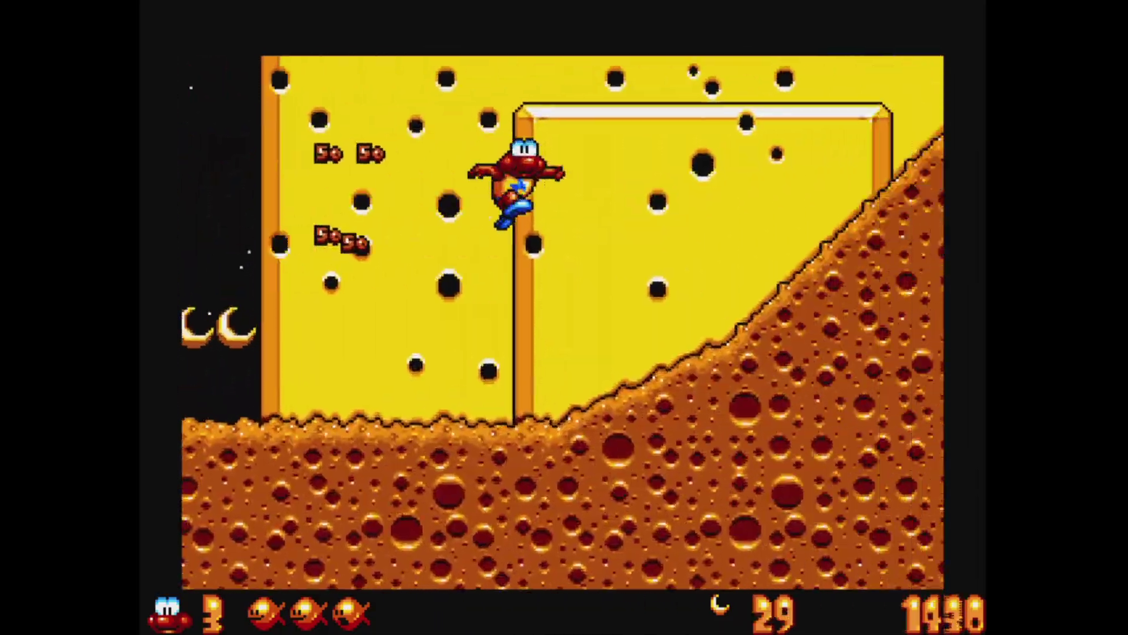
{"action": "key", "text": "Right"}
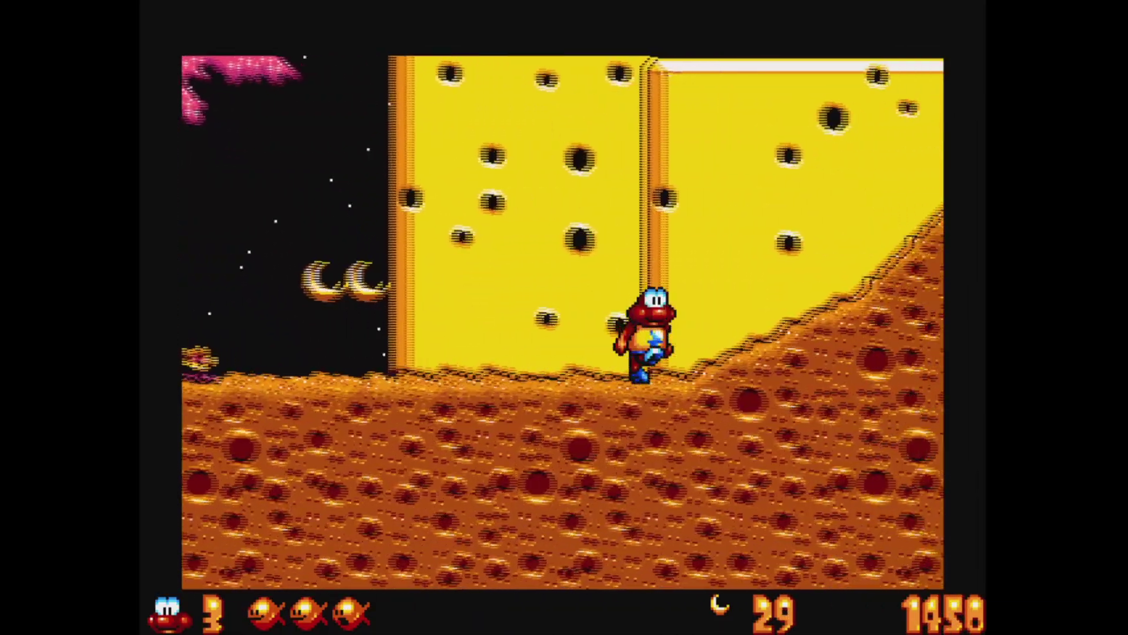
Step: Quit James Pond 3 with the F10 key of the on-screen keyboard and return to the AGS main menu
{"action": "key", "text": "F11"}
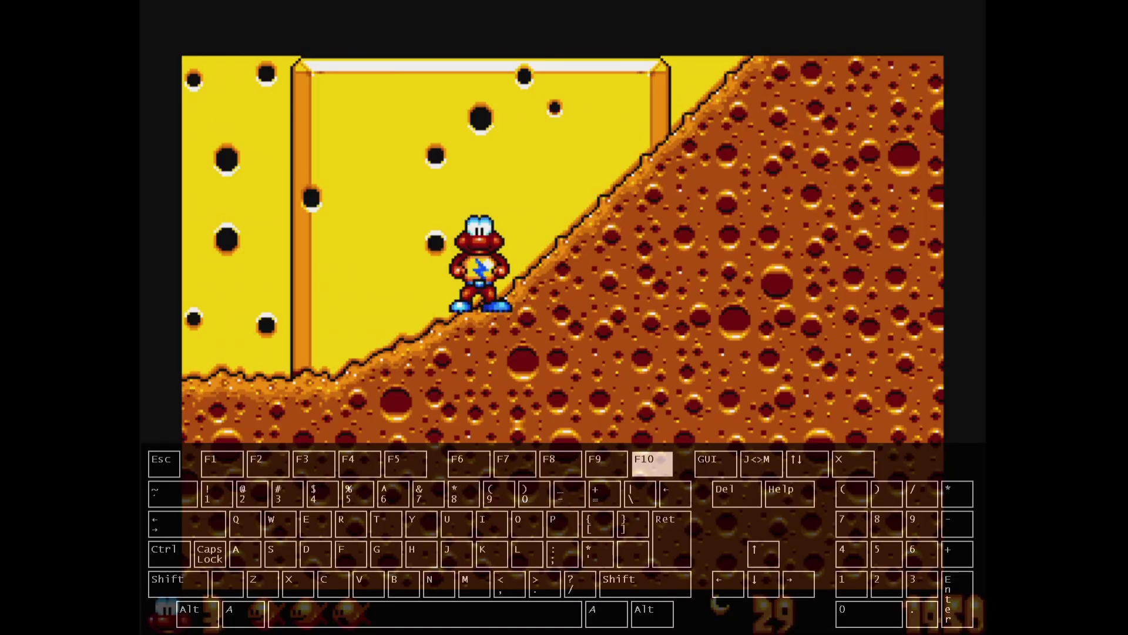
{"action": "key", "text": "F10"}
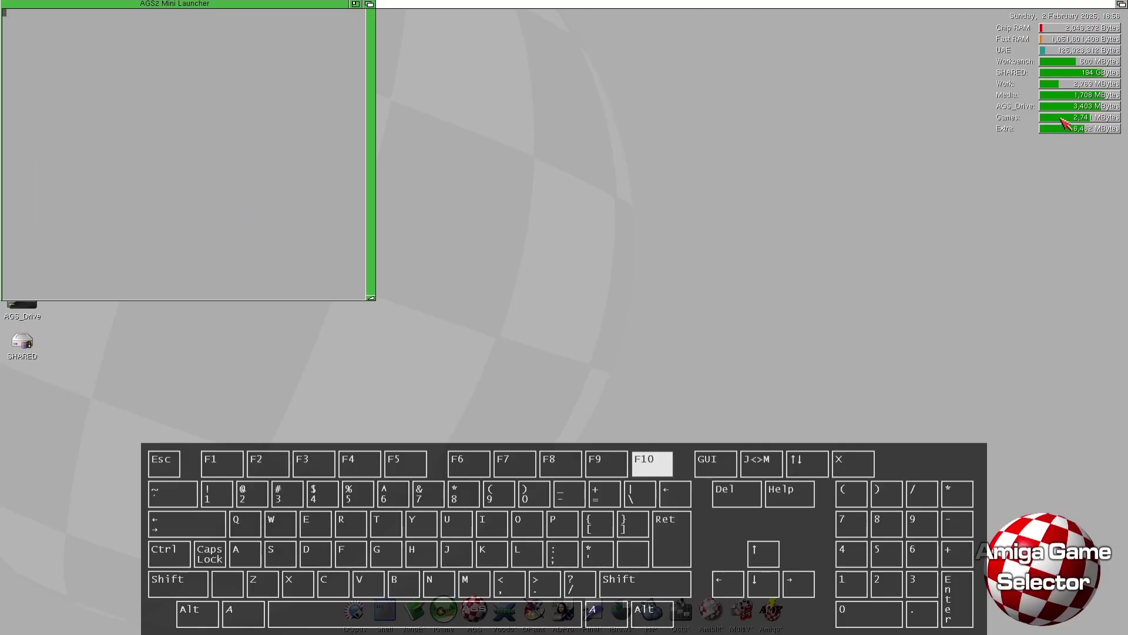
{"action": "key", "text": "Left"}
{"action": "key", "text": "Left"}
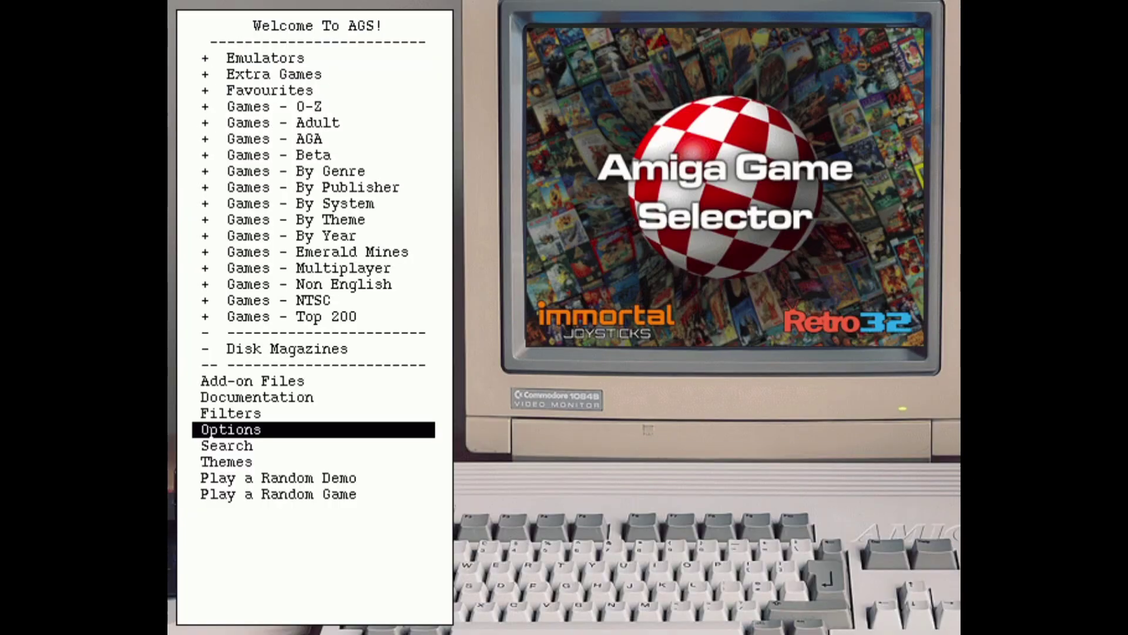
Step: Choose Boot To Workbench in the boot options and switch to the Workbench desktop
{"action": "key", "text": "Return"}
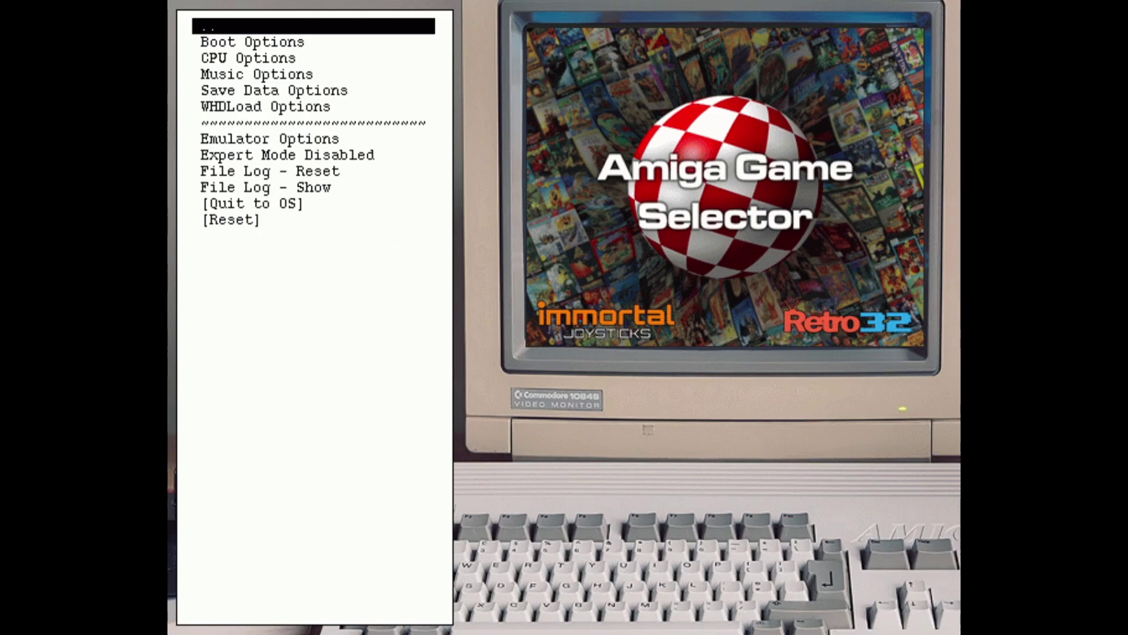
{"action": "key", "text": "Down"}
{"action": "key", "text": "Return"}
{"action": "key", "text": "Down"}
{"action": "key", "text": "Down"}
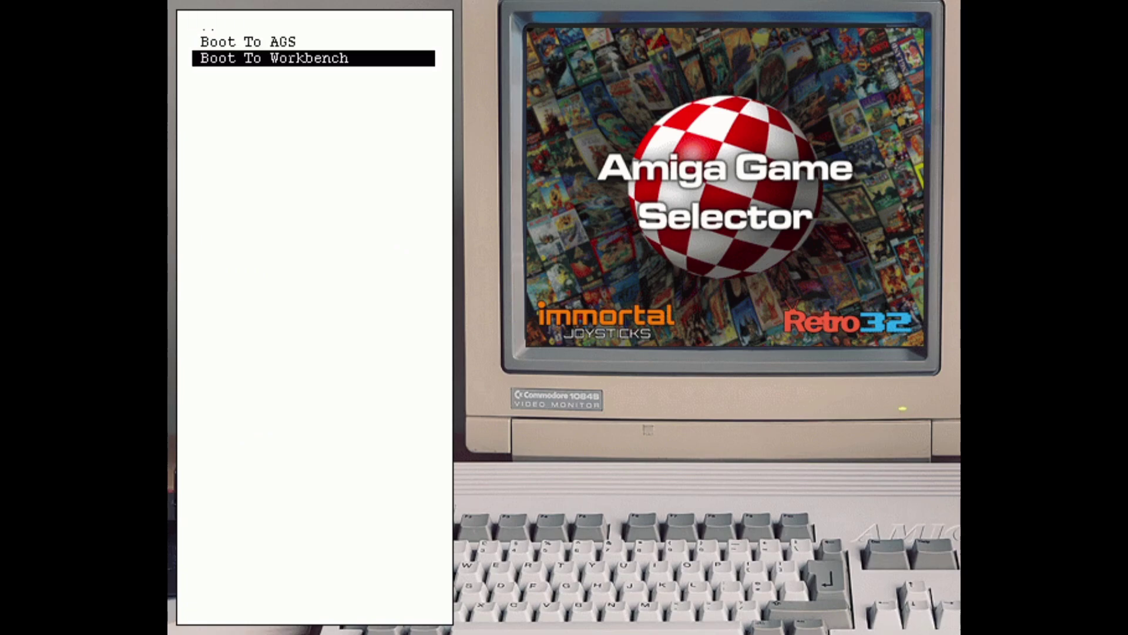
{"action": "key", "text": "Return"}
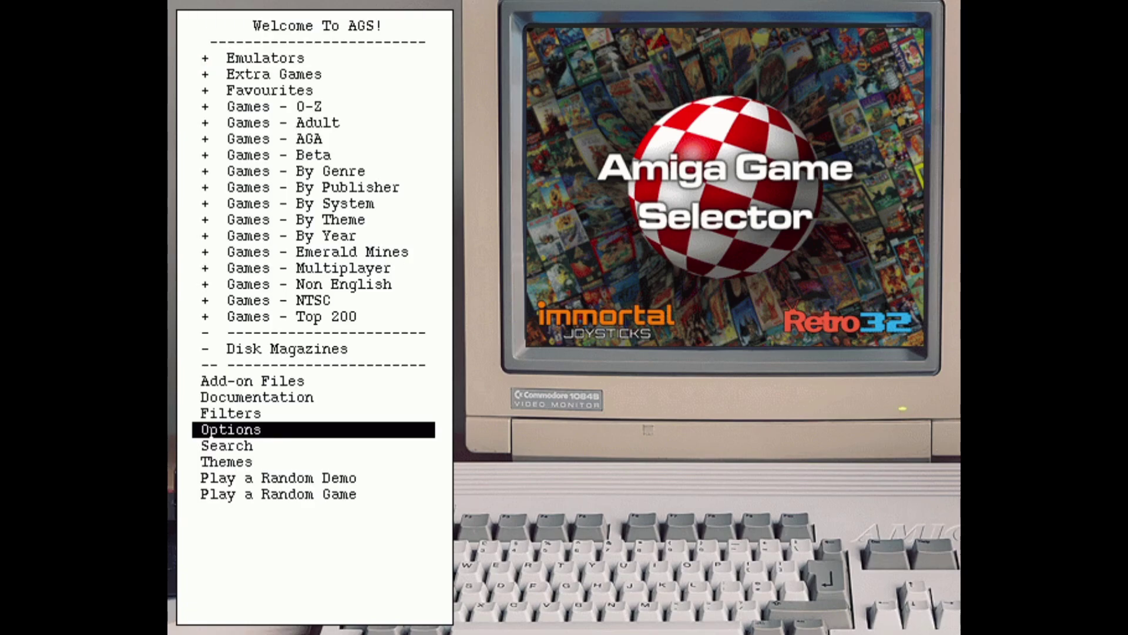
{"action": "key", "text": "F12"}
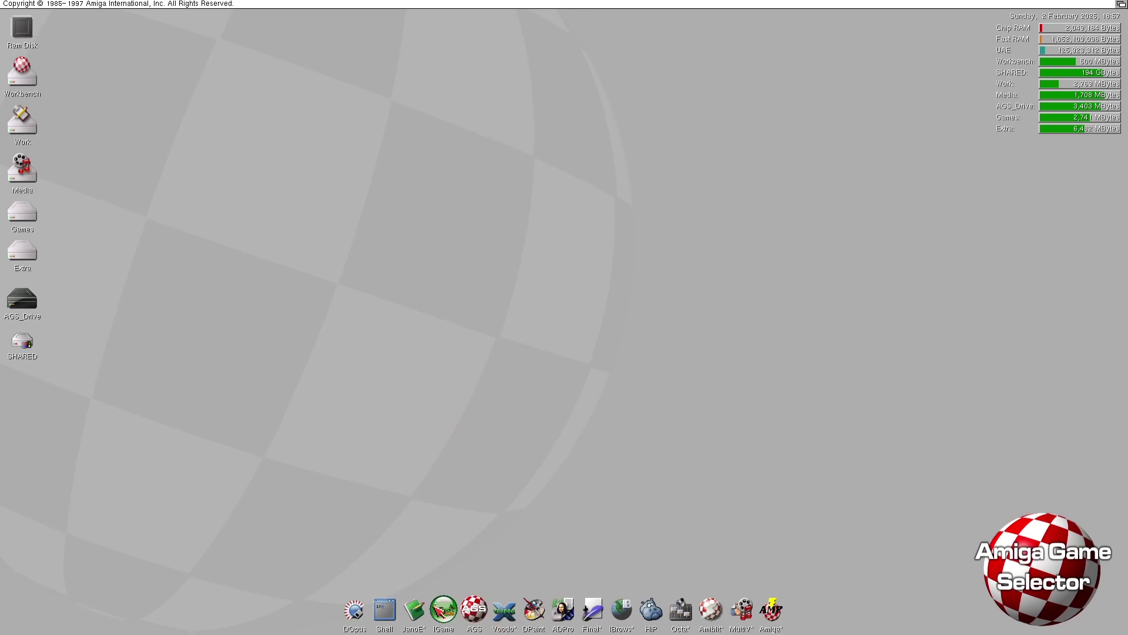
Step: Start iGame with the Games Only selection and accept the change to its settings
{"action": "left_click", "coordinate": [443, 610]}
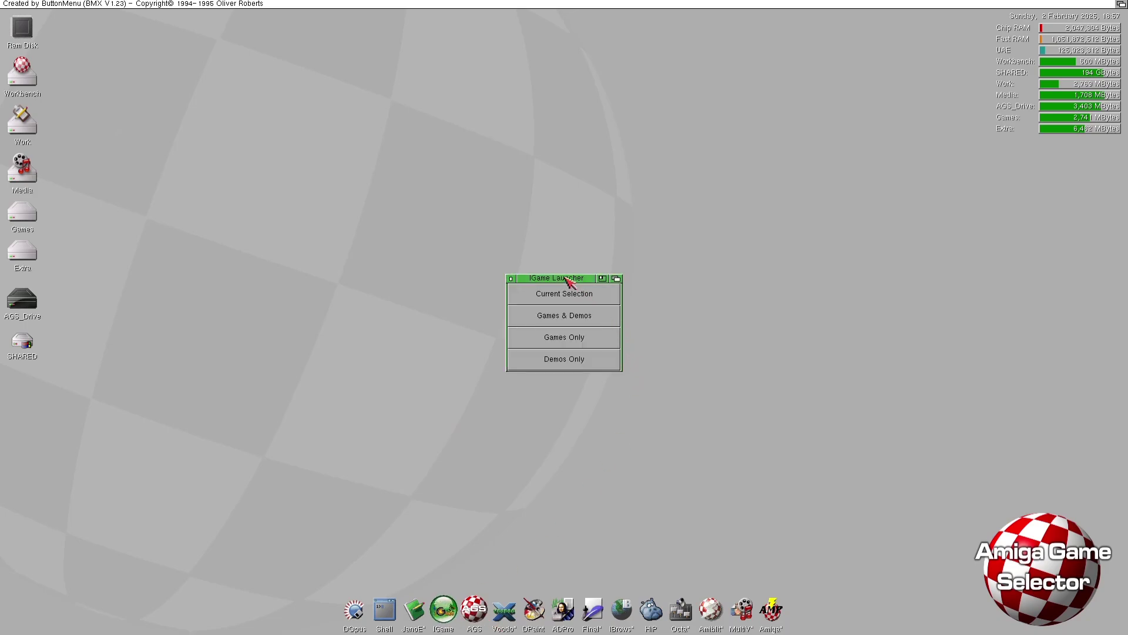
{"action": "left_click", "coordinate": [559, 342]}
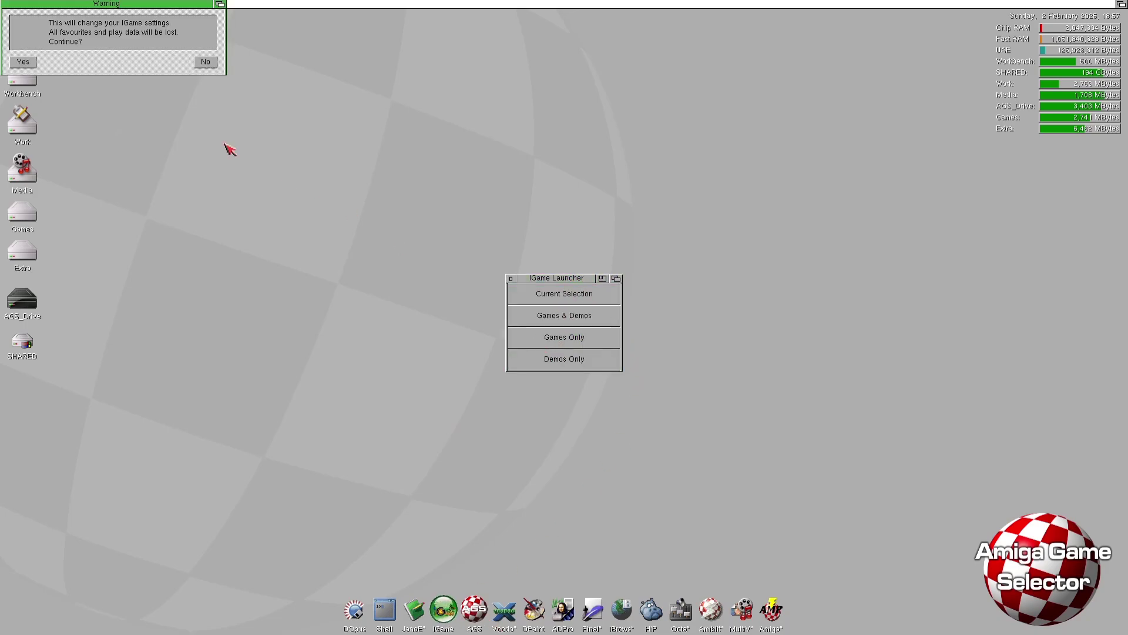
{"action": "left_click", "coordinate": [24, 62]}
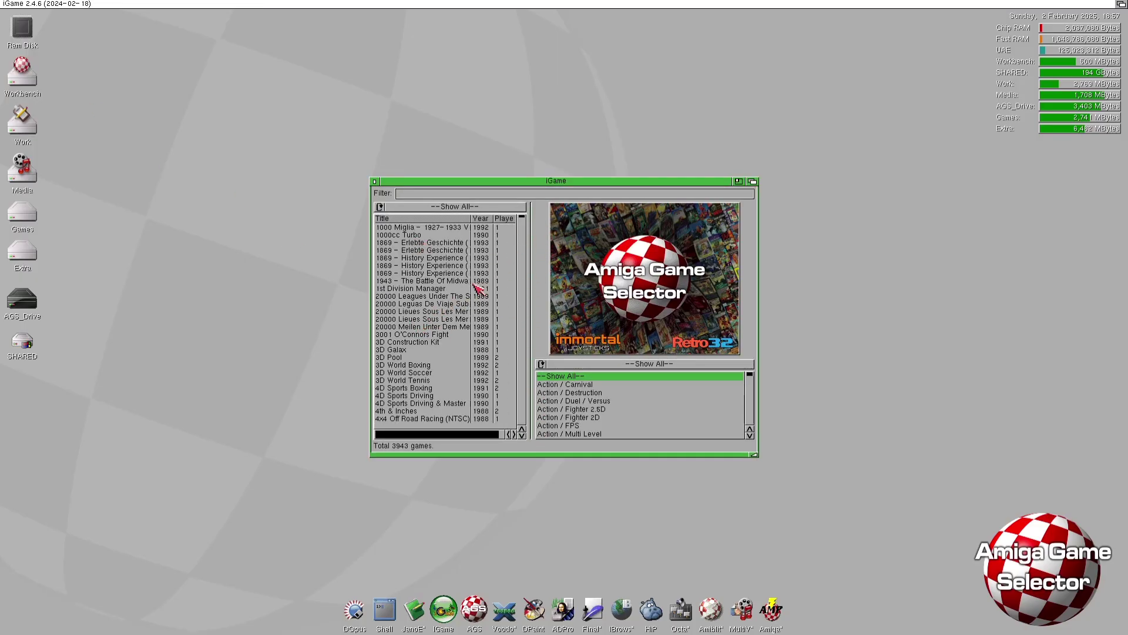
Step: Launch the 1991 version of Turrican 2 - The Final Fight from iGame and play through the first level, jumping and shooting
{"action": "double_click", "coordinate": [441, 366]}
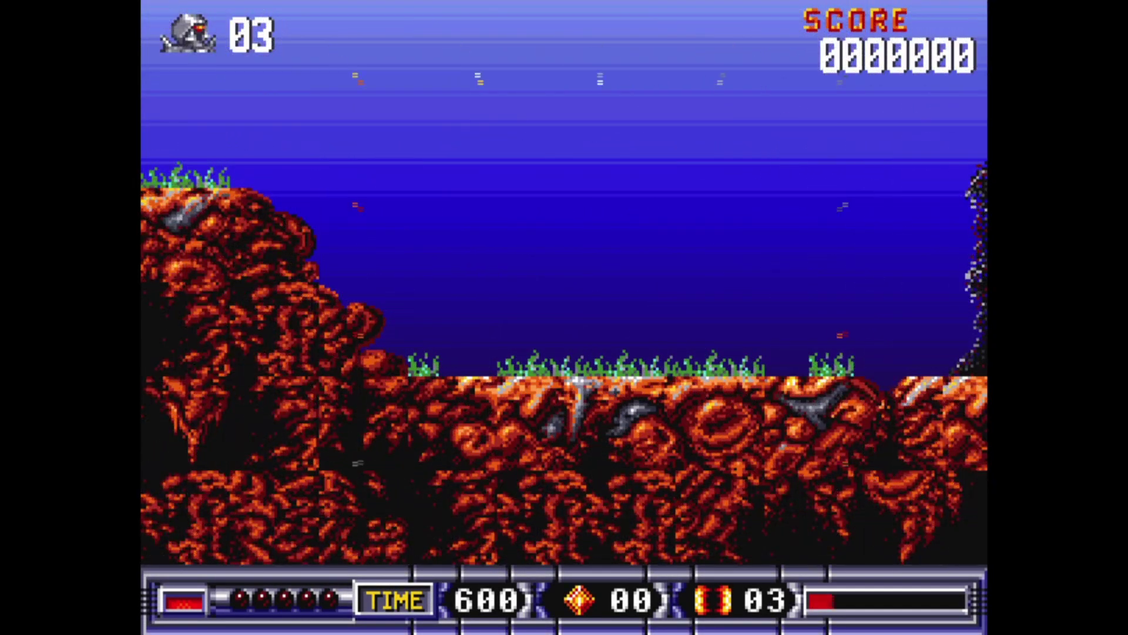
{"action": "key", "text": "Up"}
{"action": "key", "text": "space"}
{"action": "key", "text": "Left"}
{"action": "key", "text": "Left"}
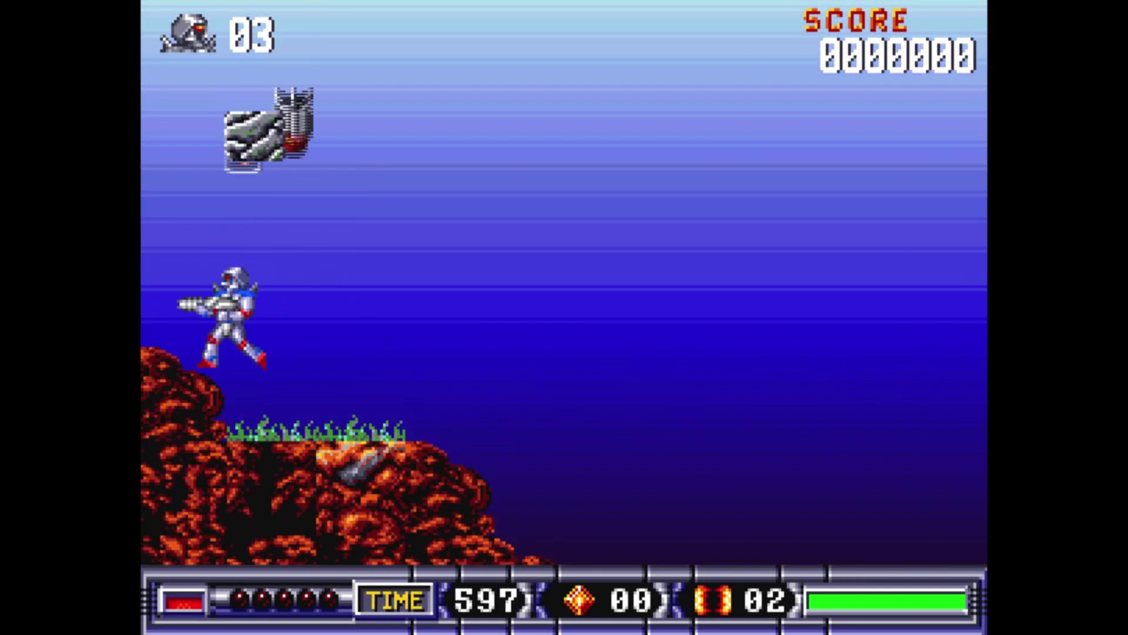
{"action": "key", "text": "Up"}
{"action": "key", "text": "space"}
{"action": "key", "text": "space"}
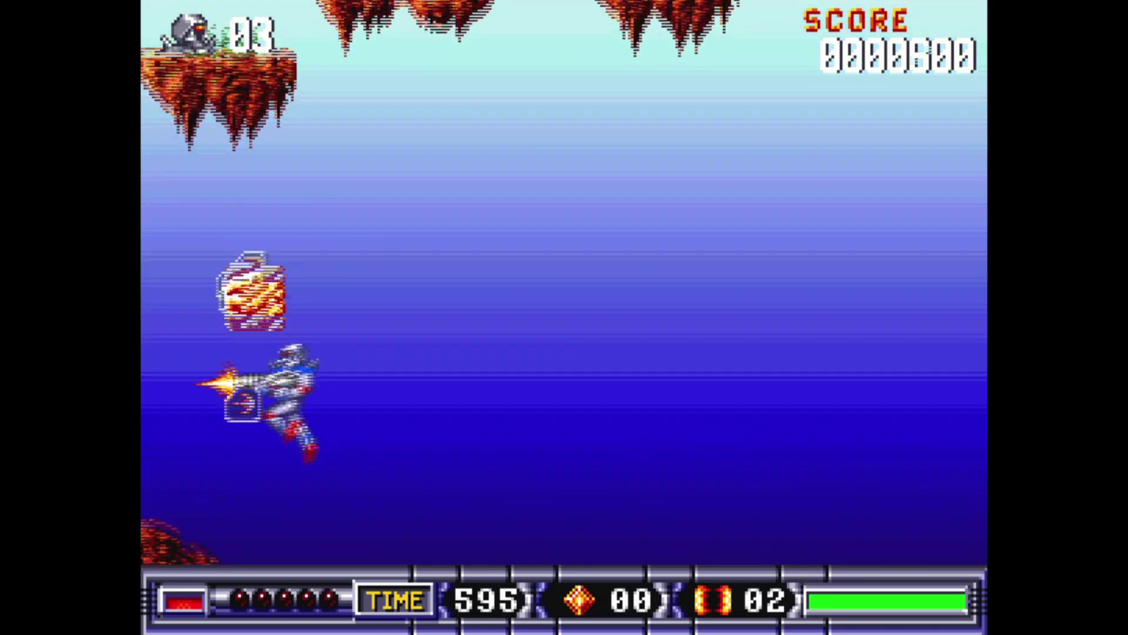
{"action": "key", "text": "Right"}
{"action": "key", "text": "space"}
{"action": "key", "text": "Up"}
{"action": "key", "text": "Right"}
{"action": "key", "text": "space"}
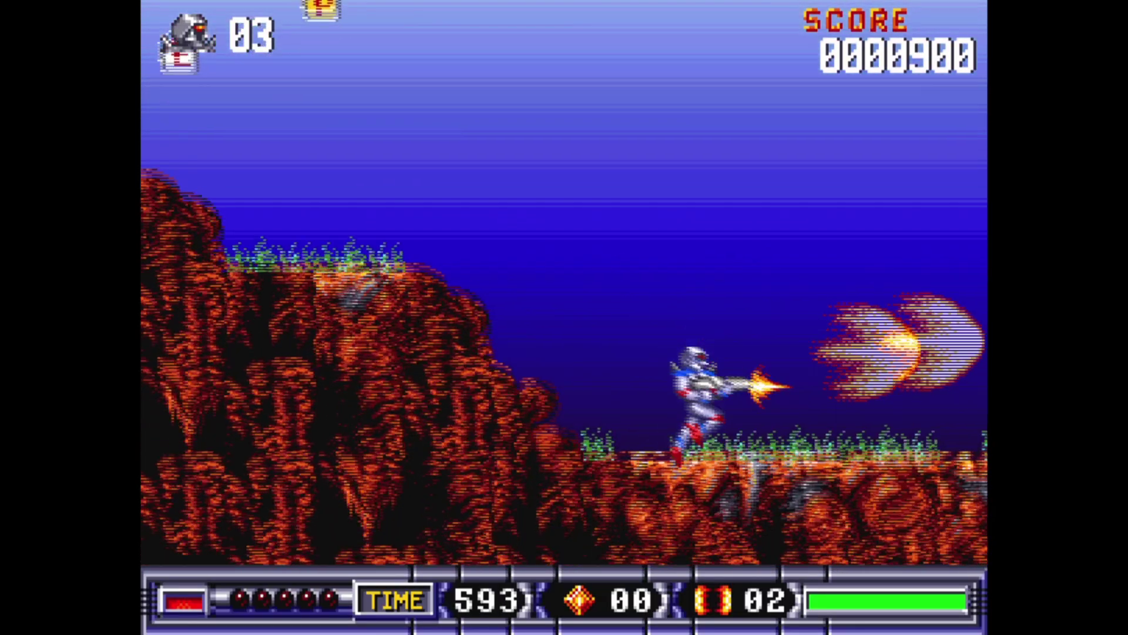
{"action": "key", "text": "space"}
{"action": "key", "text": "Right"}
{"action": "key", "text": "Up"}
{"action": "key", "text": "space"}
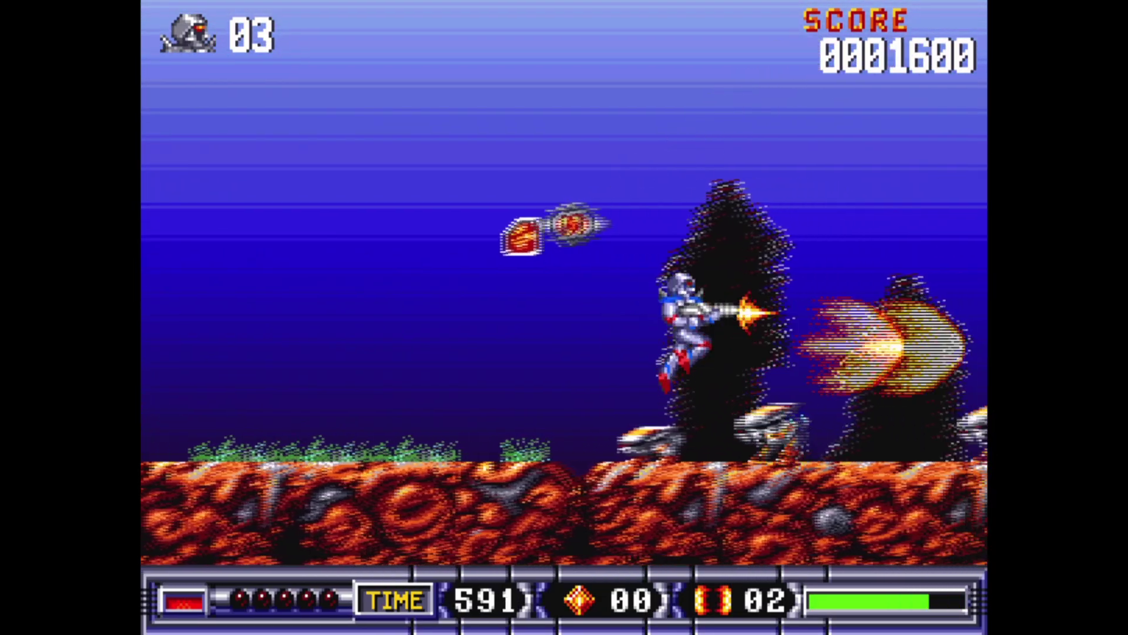
{"action": "key", "text": "Right"}
{"action": "key", "text": "space"}
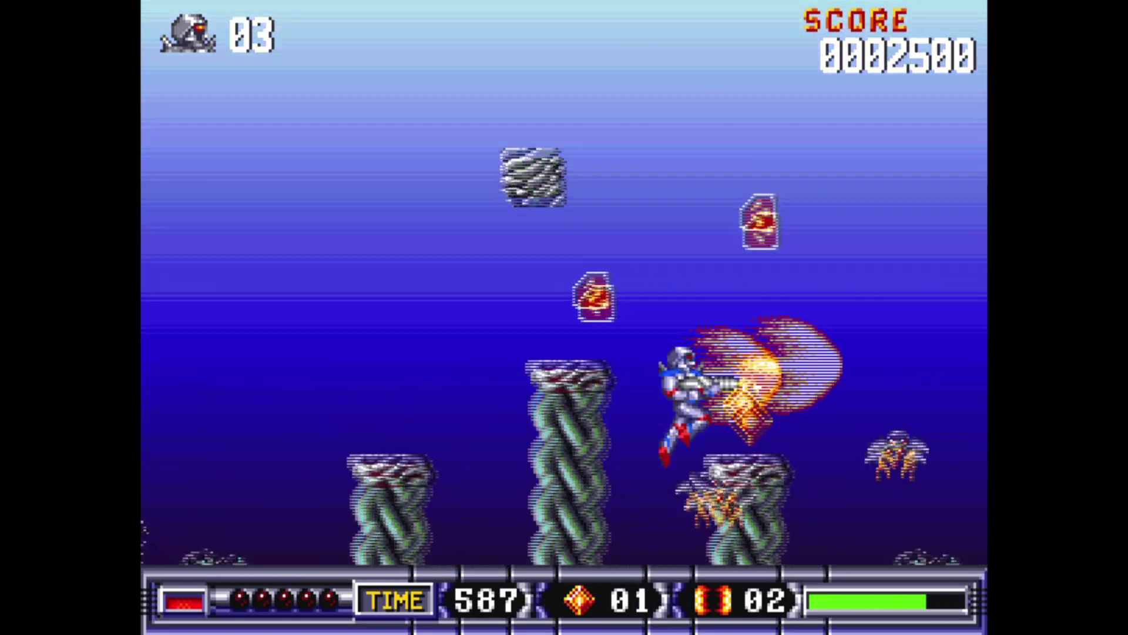
{"action": "key", "text": "Up"}
{"action": "key", "text": "Left"}
{"action": "key", "text": "space"}
{"action": "key", "text": "Right"}
{"action": "key", "text": "space"}
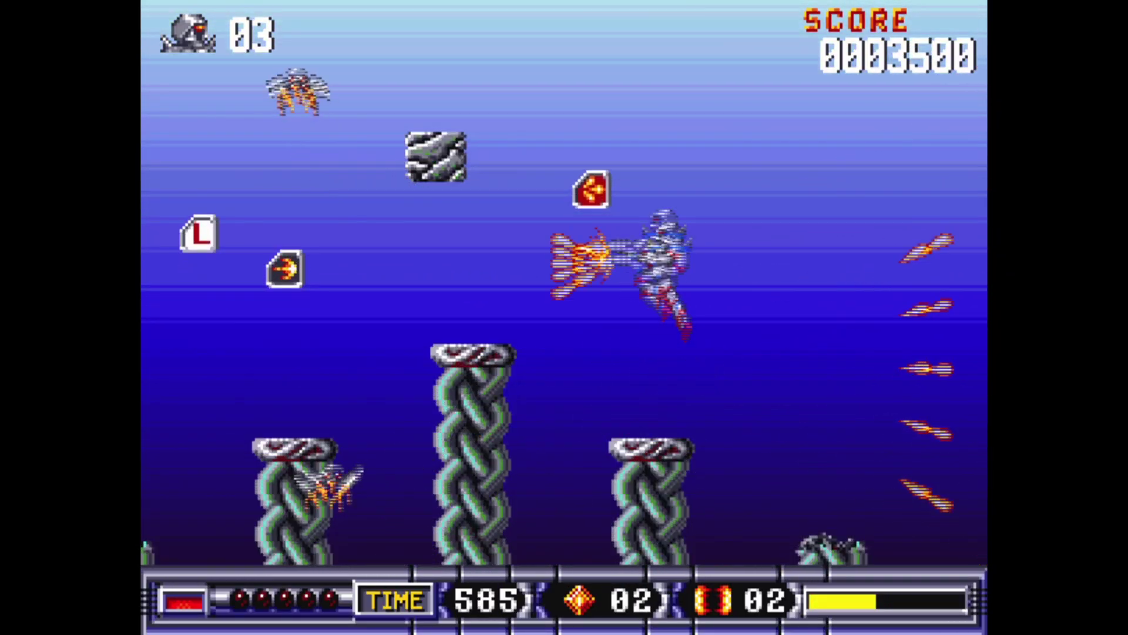
{"action": "key", "text": "Right"}
{"action": "key", "text": "space"}
{"action": "key", "text": "Up"}
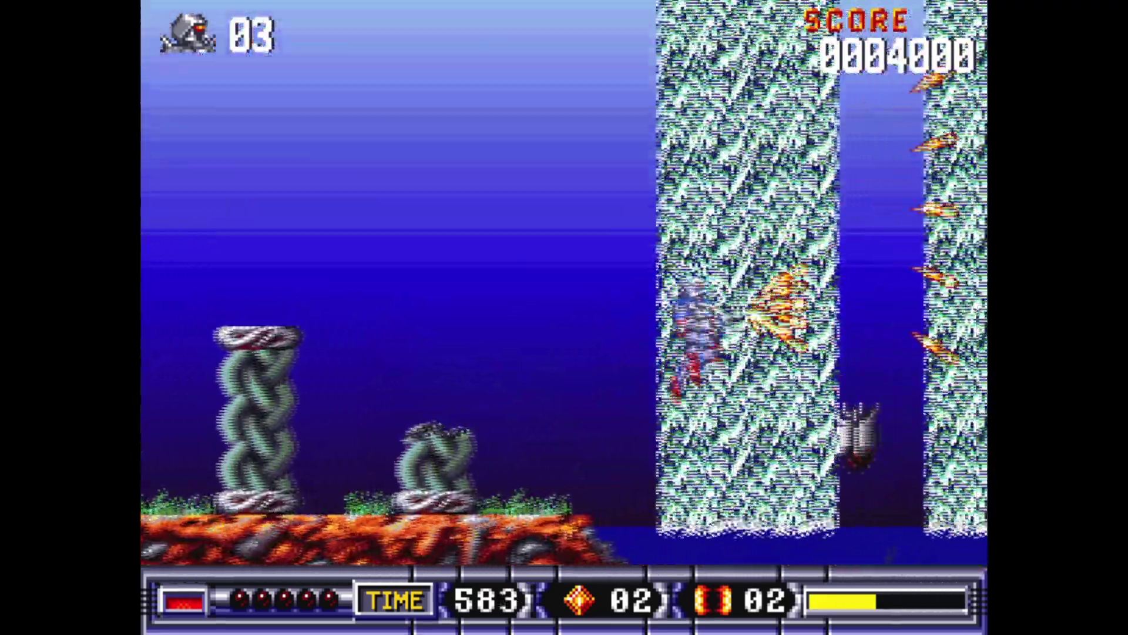
{"action": "key", "text": "Right"}
{"action": "key", "text": "Up"}
{"action": "key", "text": "space"}
{"action": "key", "text": "Up"}
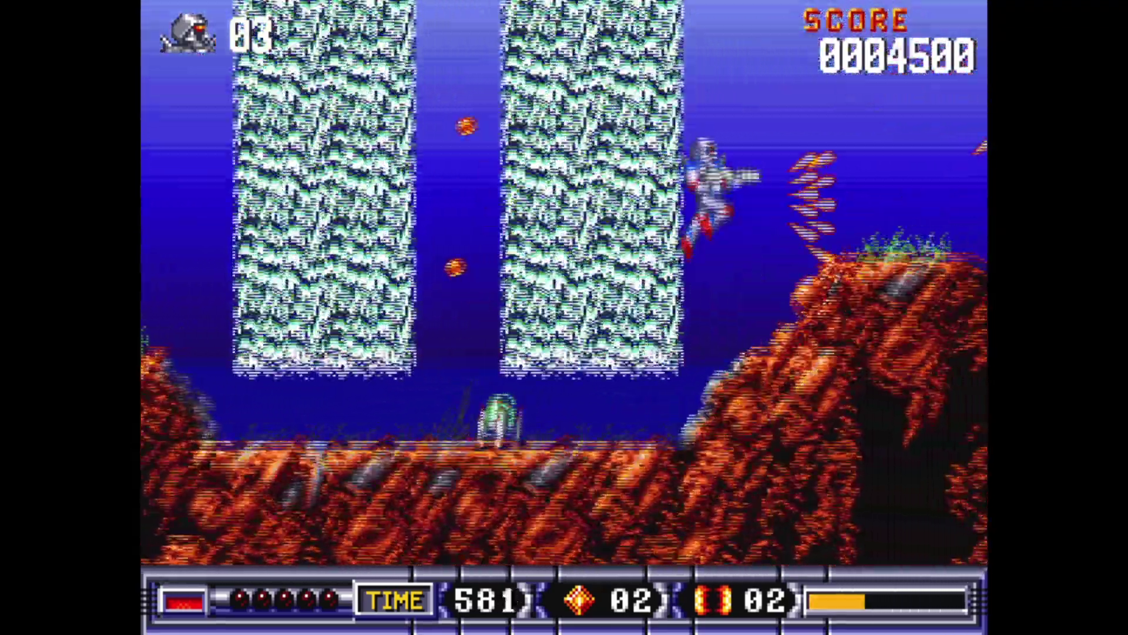
{"action": "key", "text": "Right"}
{"action": "key", "text": "space"}
{"action": "key", "text": "Up"}
{"action": "key", "text": "space"}
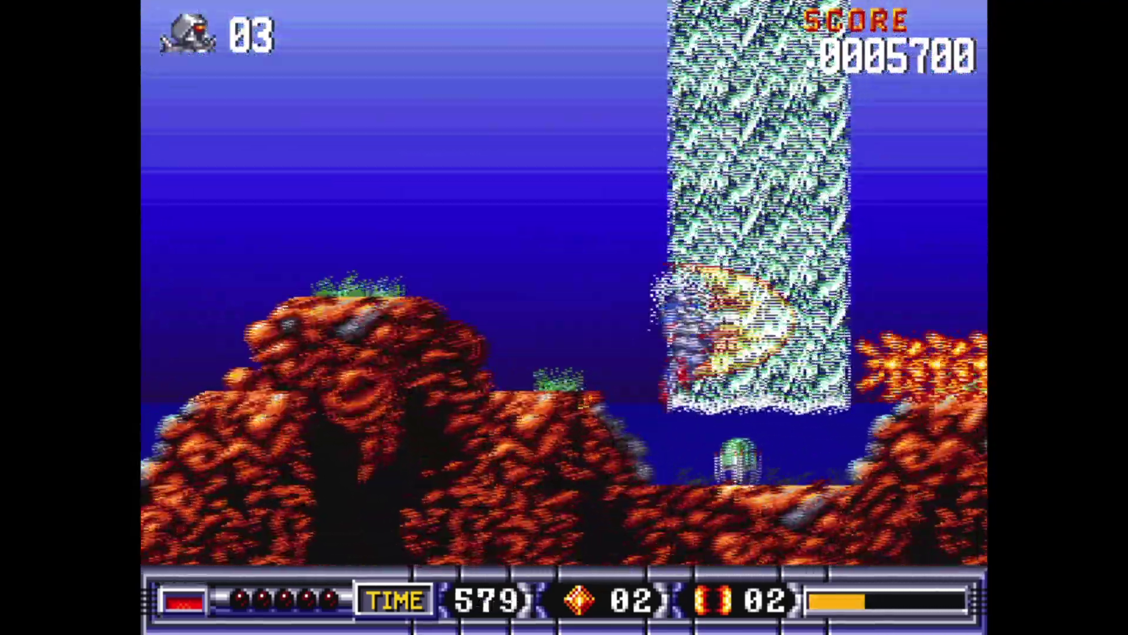
{"action": "key", "text": "Right"}
{"action": "key", "text": "space"}
{"action": "key", "text": "Up"}
{"action": "key", "text": "space"}
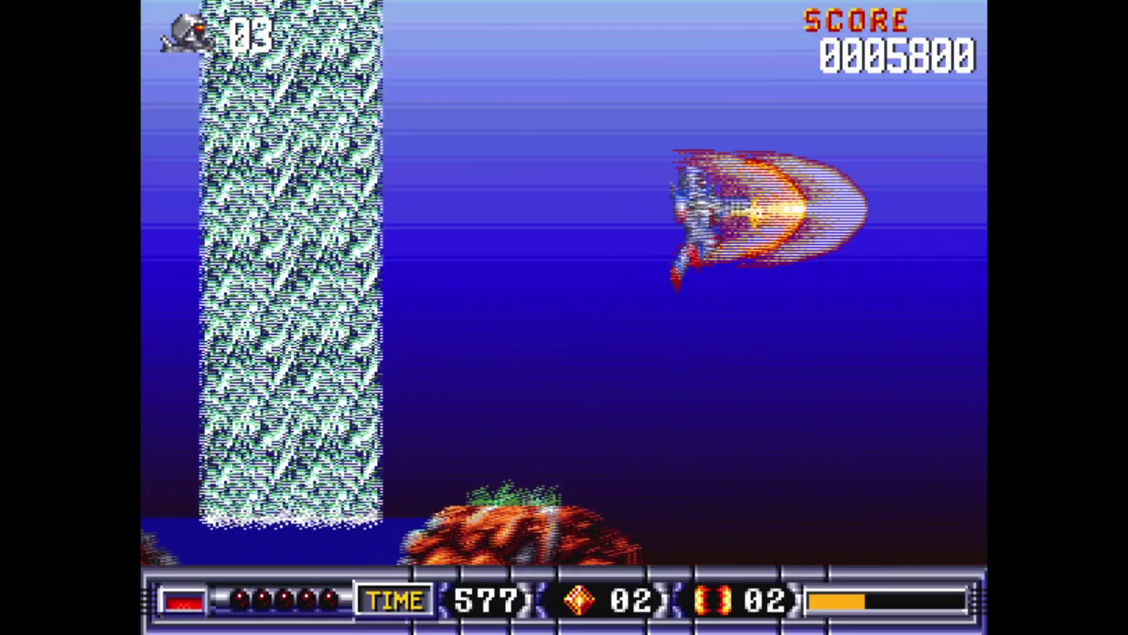
{"action": "key", "text": "Right"}
{"action": "key", "text": "space"}
{"action": "key", "text": "Up"}
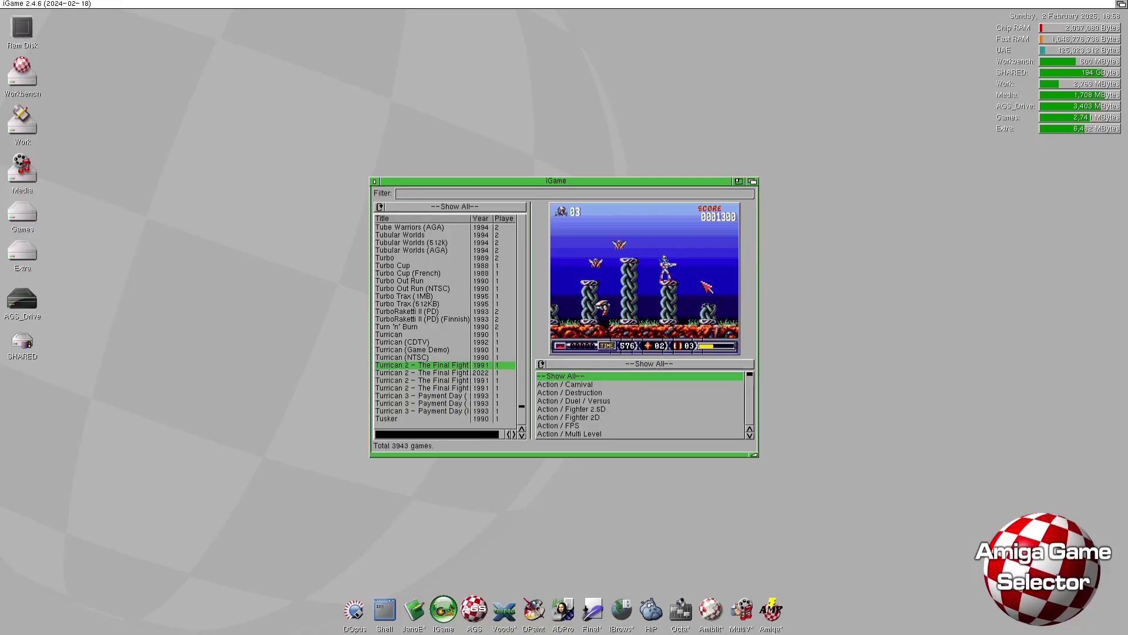
Step: Show the F10 quit key on the on-screen keyboard and hide that keyboard again
{"action": "key", "text": "F11"}
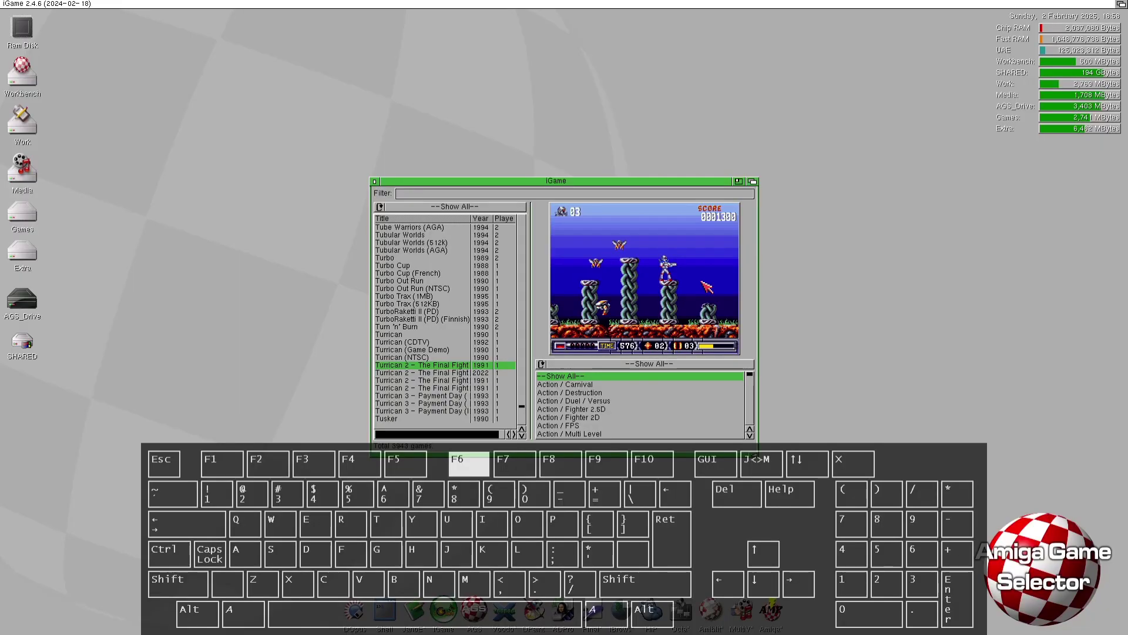
{"action": "key", "text": "Right"}
{"action": "key", "text": "Right"}
{"action": "key", "text": "Right"}
{"action": "key", "text": "Right"}
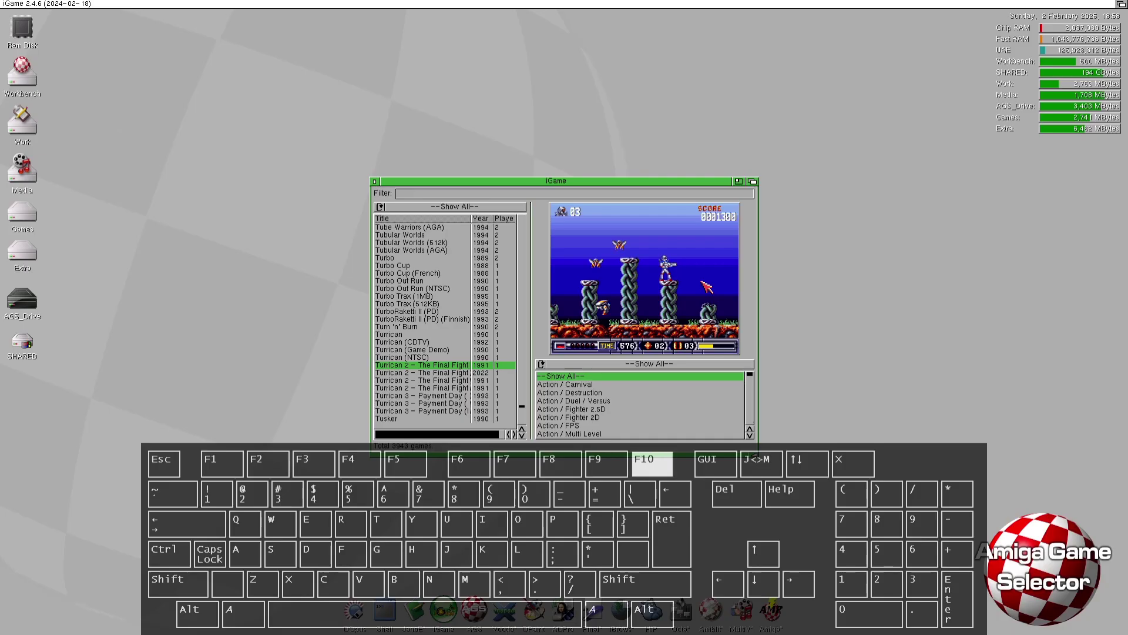
{"action": "key", "text": "Return"}
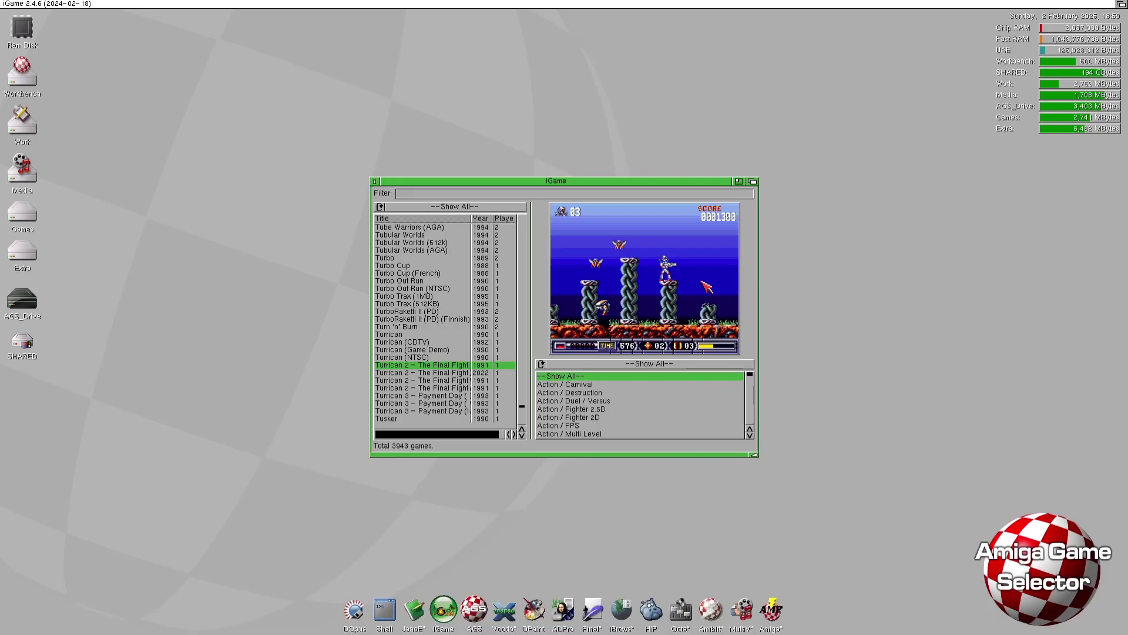
Step: Close the iGame window and start Amiga Game Selector from the Workbench desktop
{"action": "key", "text": "Escape"}
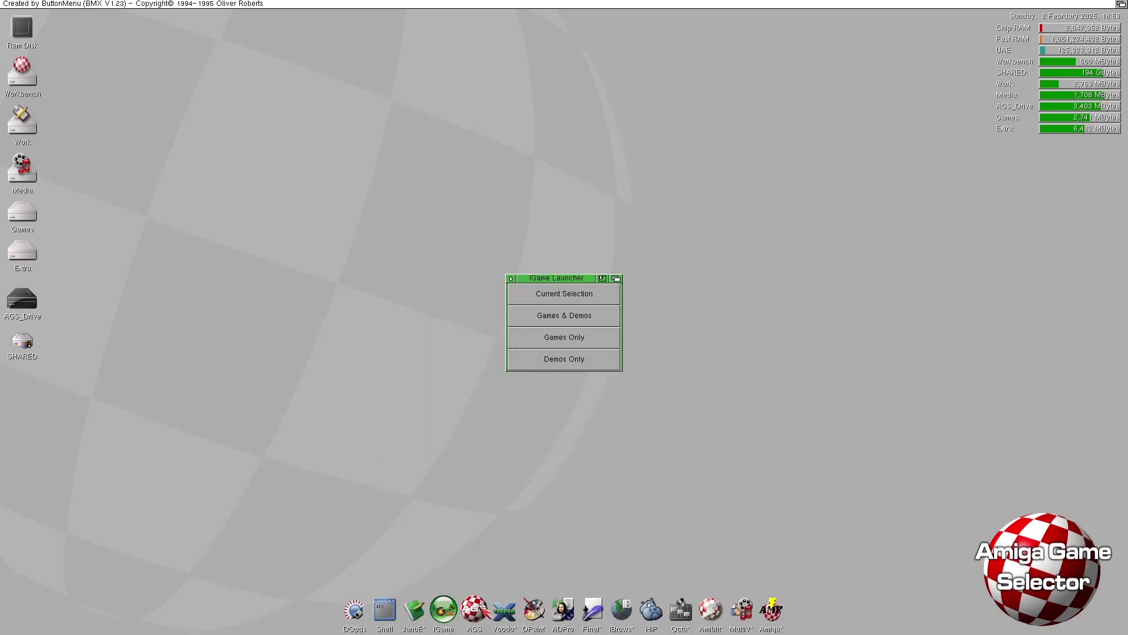
{"action": "left_click", "coordinate": [475, 610]}
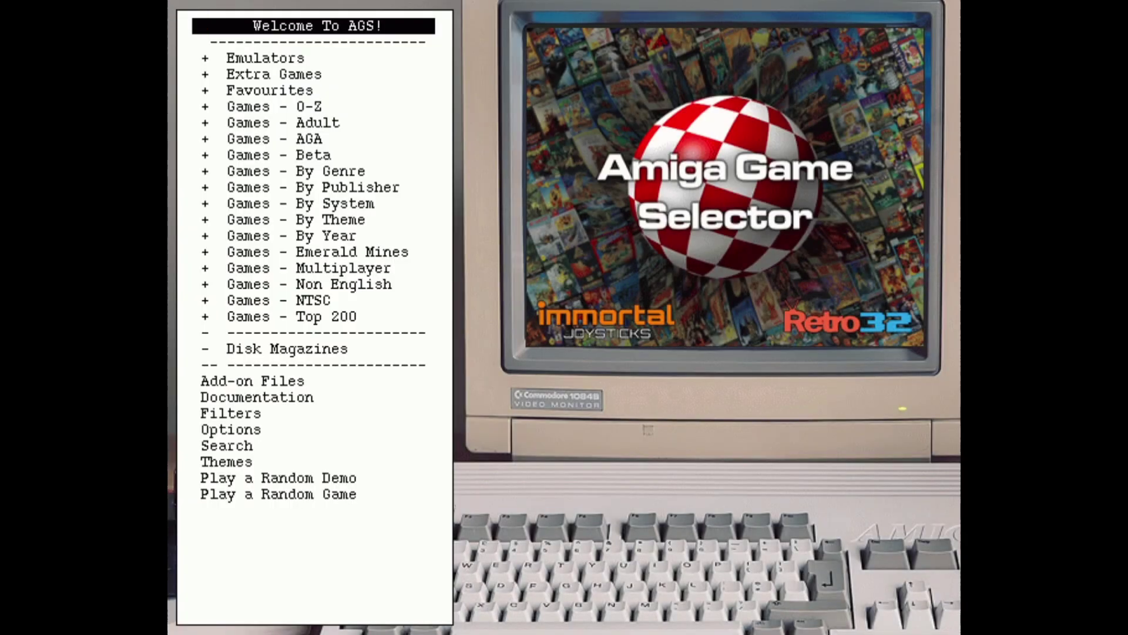
Step: Open the WinUAE properties from the running Amiga Game Selector
{"action": "key", "text": "F12"}
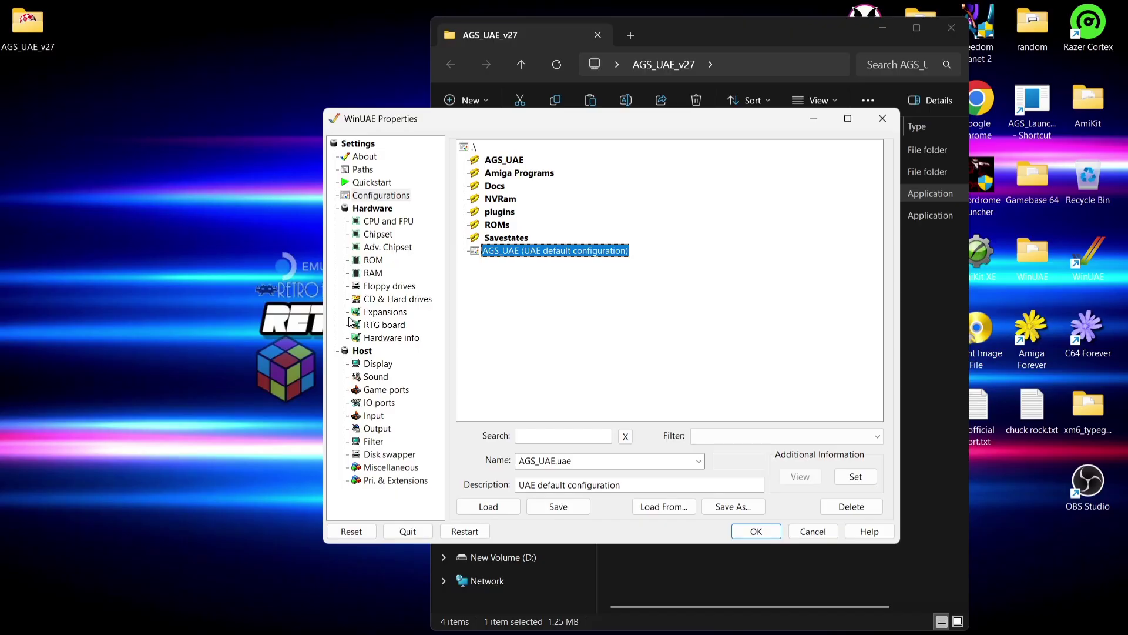